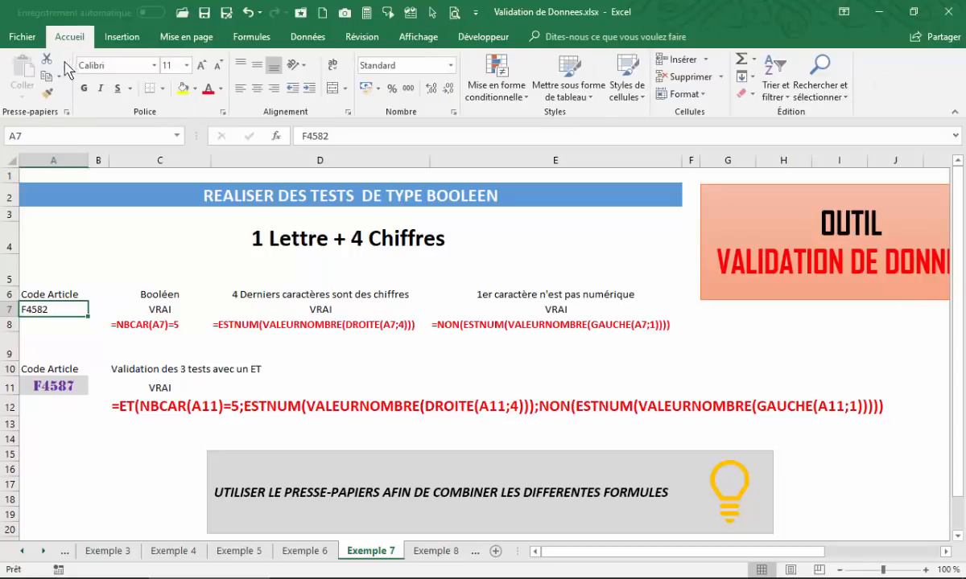
Collapse the ribbon and review the "1 Lettre + 4 Chiffres" rule and the article code cells A7 and A11.
double_click(71, 38)
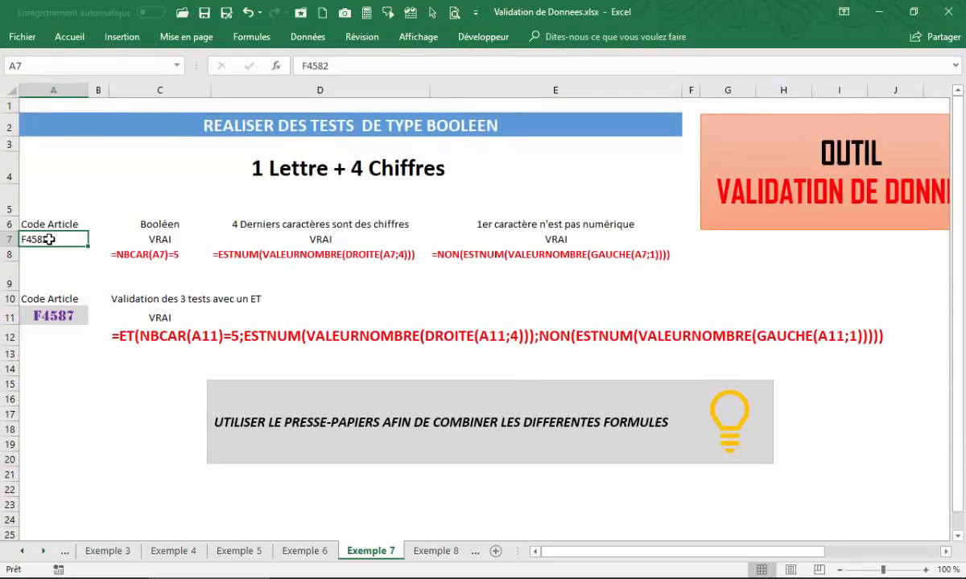
click(40, 316)
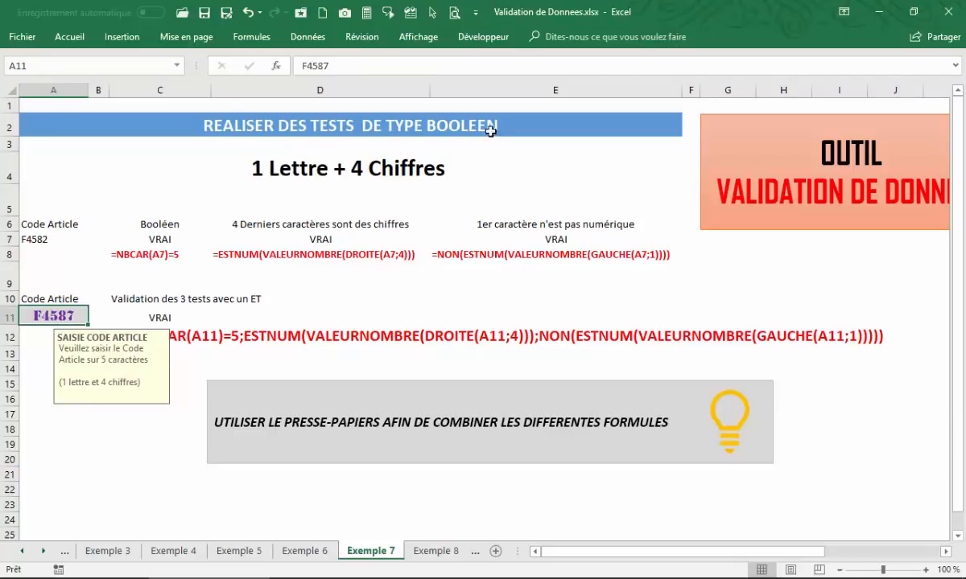
click(290, 158)
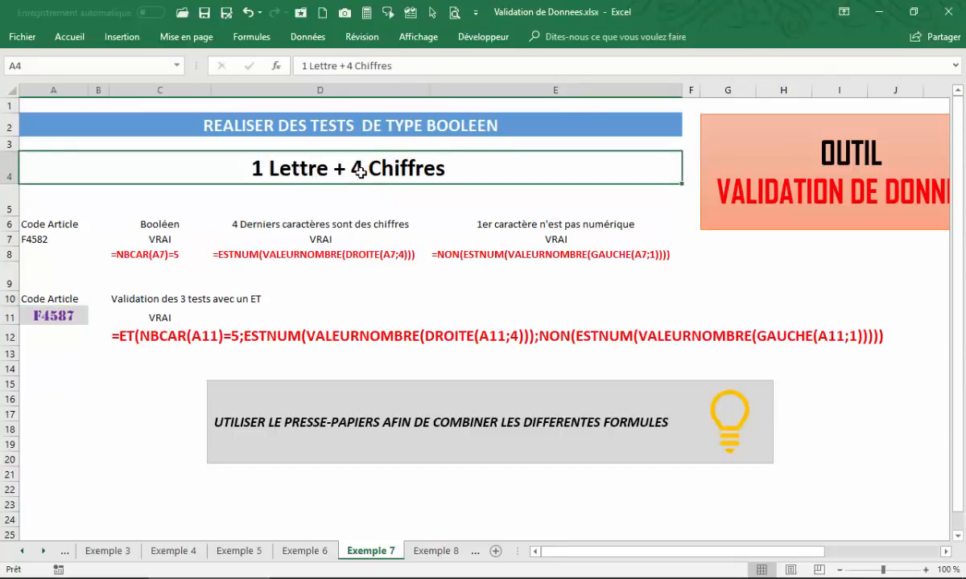
click(64, 316)
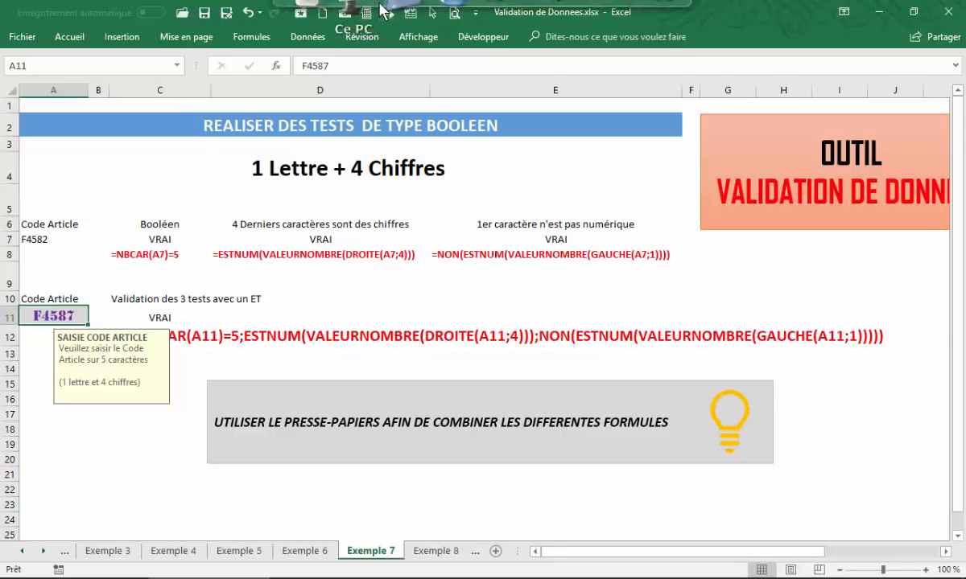
mouse_move(382, 10)
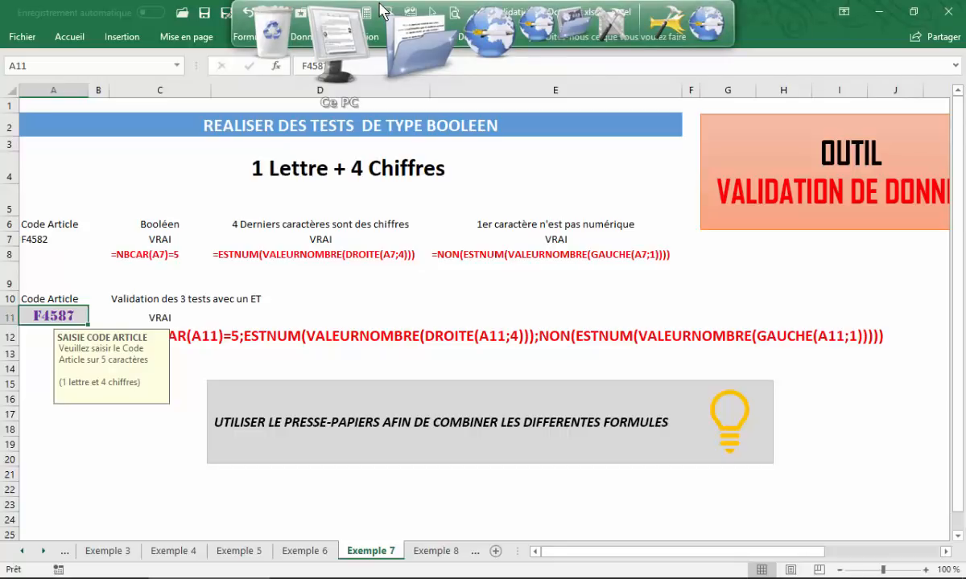
drag(50, 243, 58, 253)
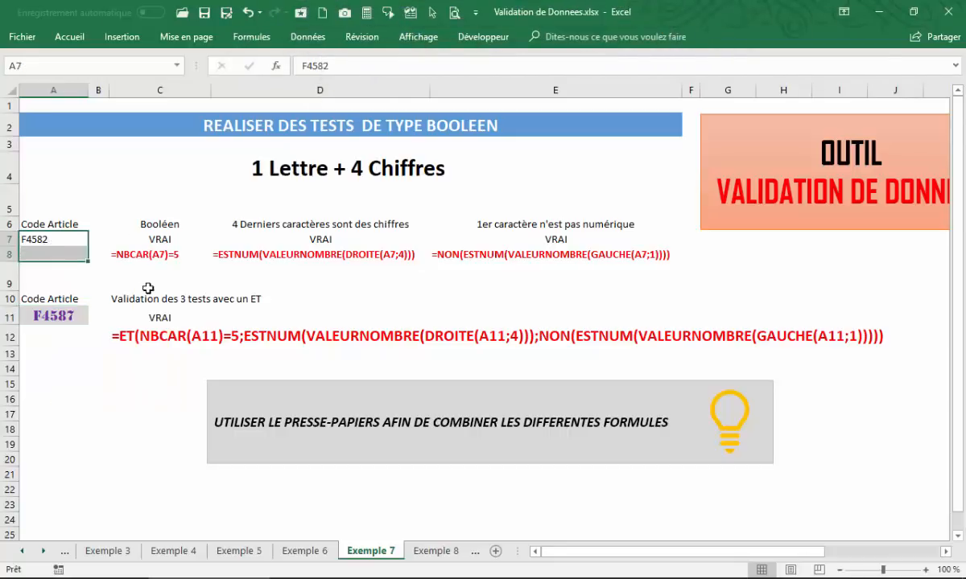
Enter the article code DD478 in cell A7 to try the three Boolean tests with two letters.
click(35, 241)
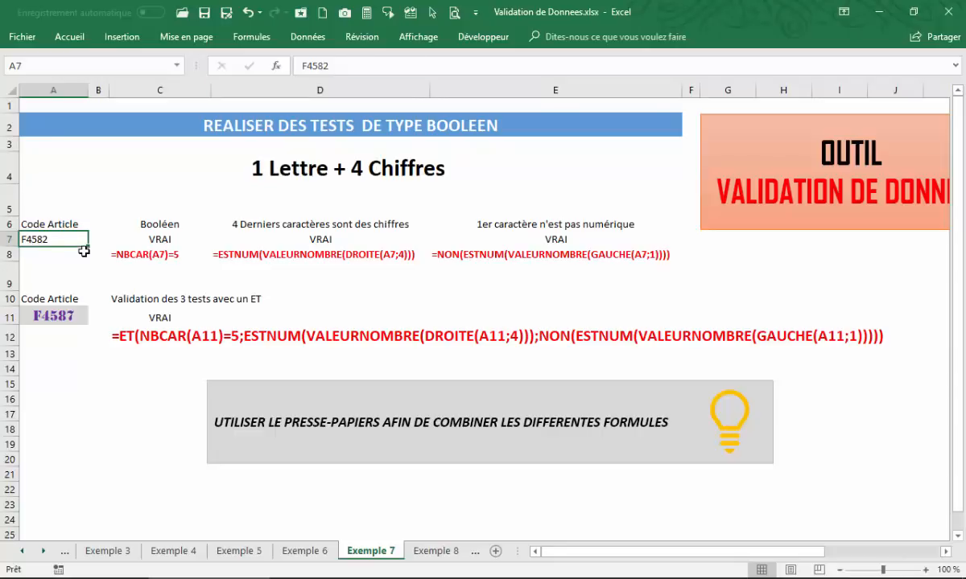
text(DD)
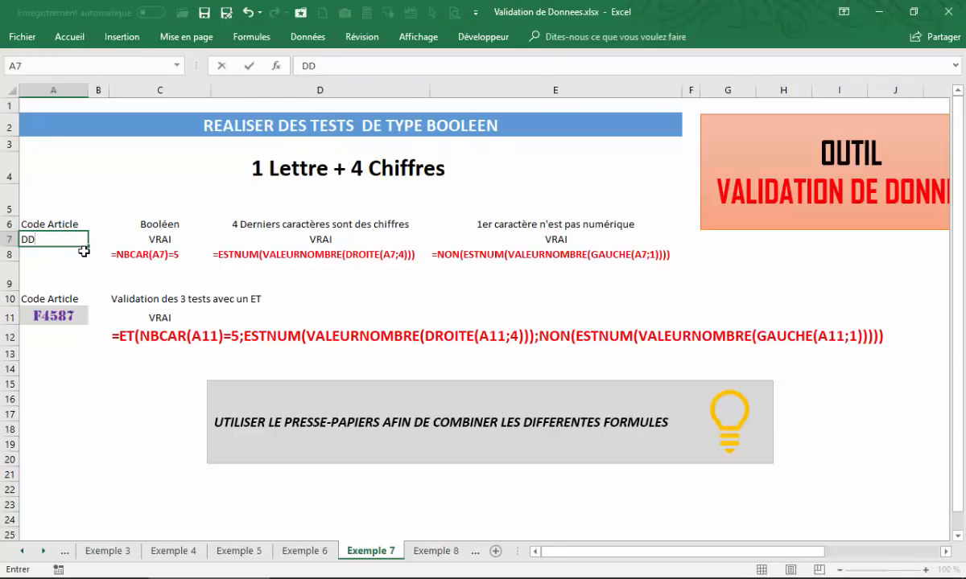
text(478)
key(Return)
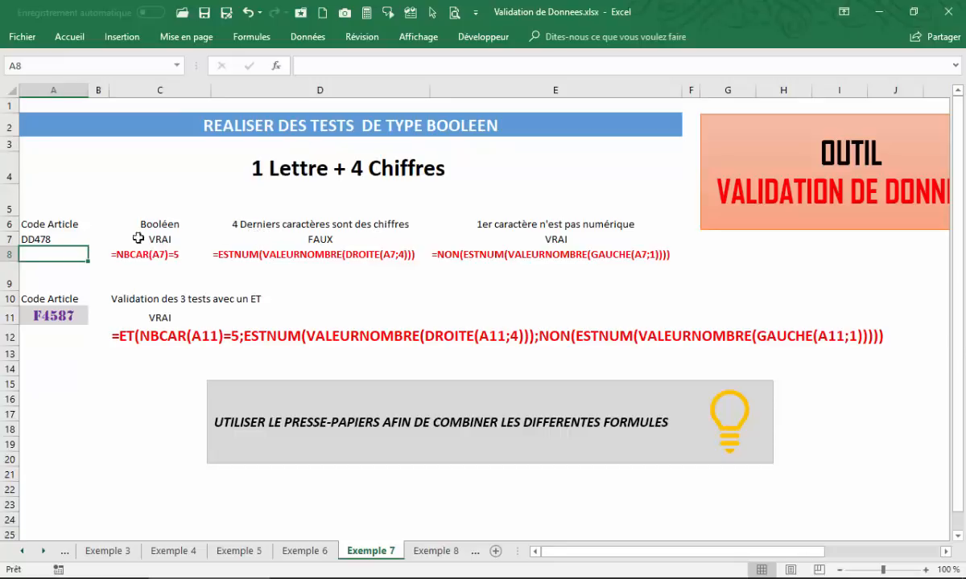
Enter the all-digit article code 12345 in cell A7 to try the Boolean tests.
click(53, 240)
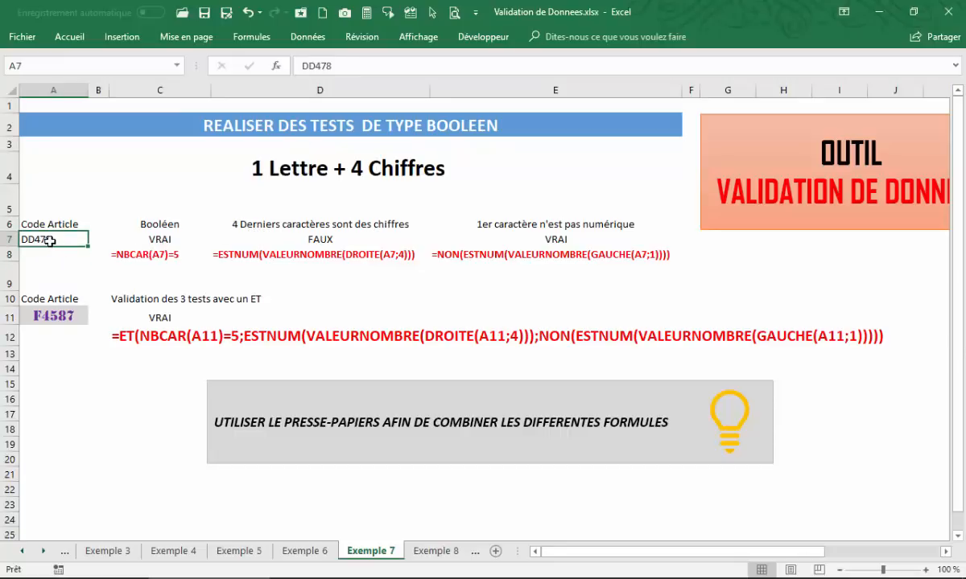
text(12345)
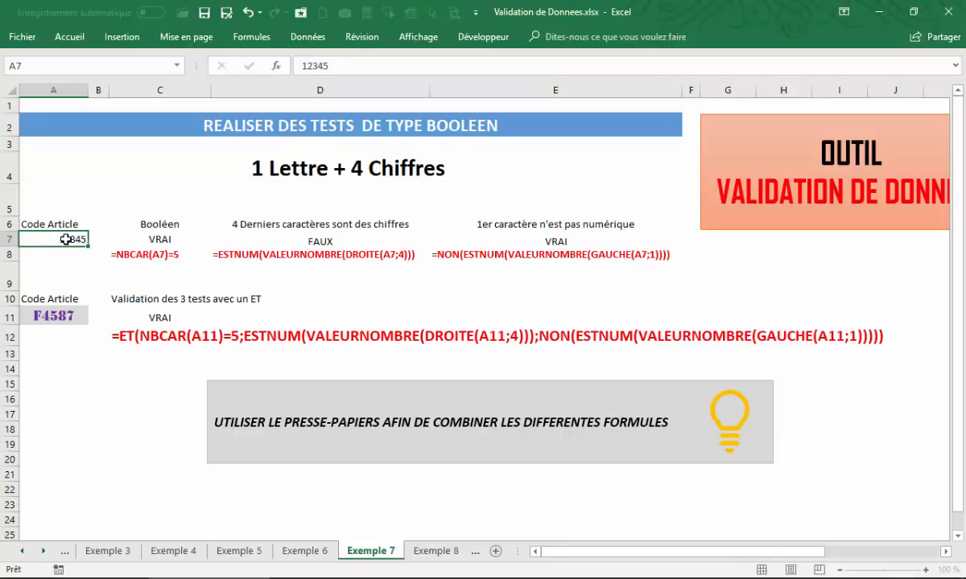
key(Return)
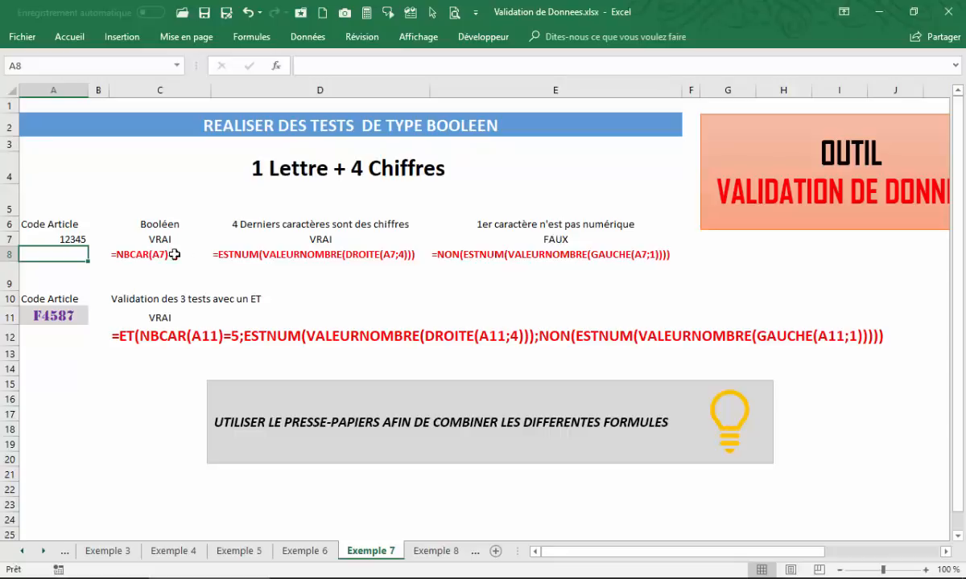
Enter the article code V1457, one letter plus four digits, in cell A7.
click(67, 237)
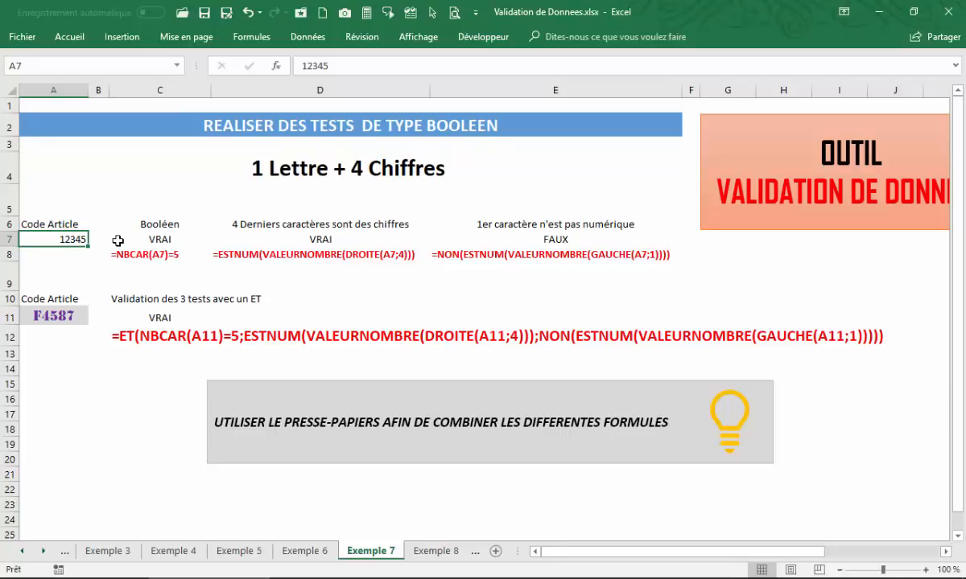
text(V1)
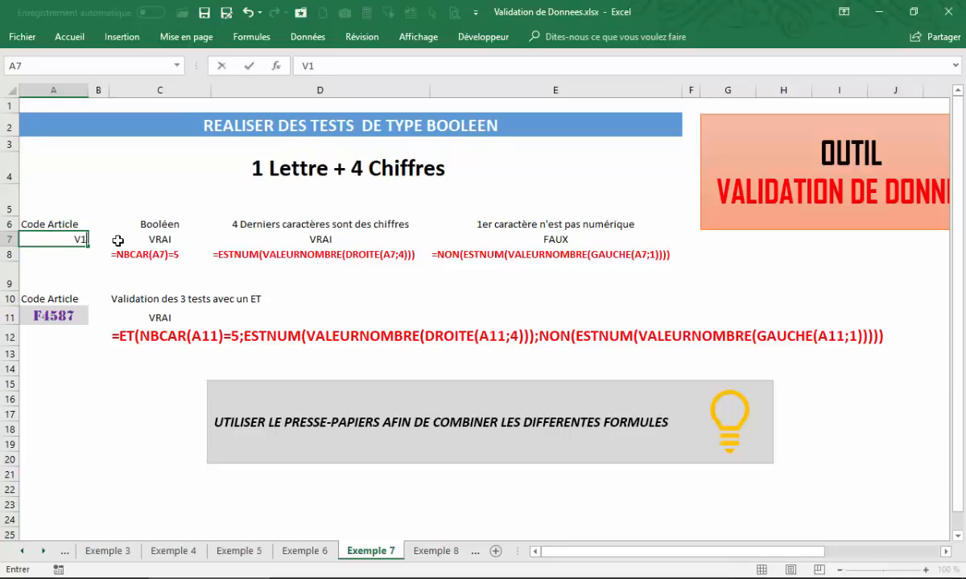
text(457)
key(Return)
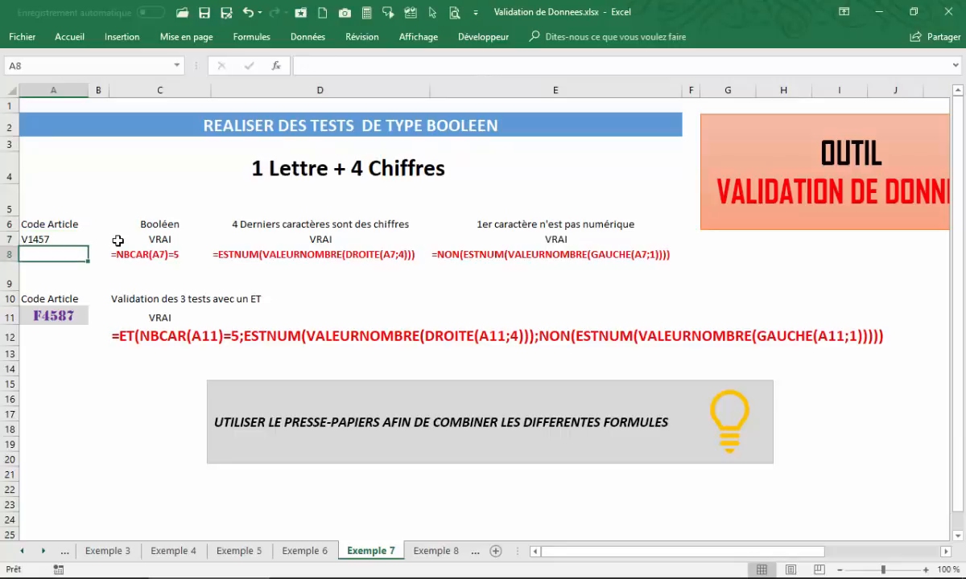
Center the article code horizontally in cell A7.
click(51, 239)
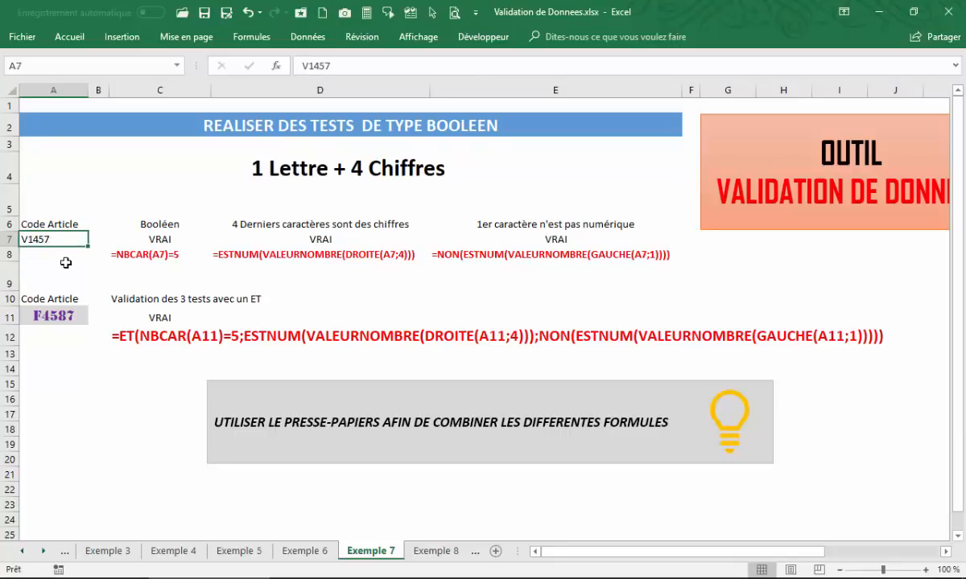
click(70, 36)
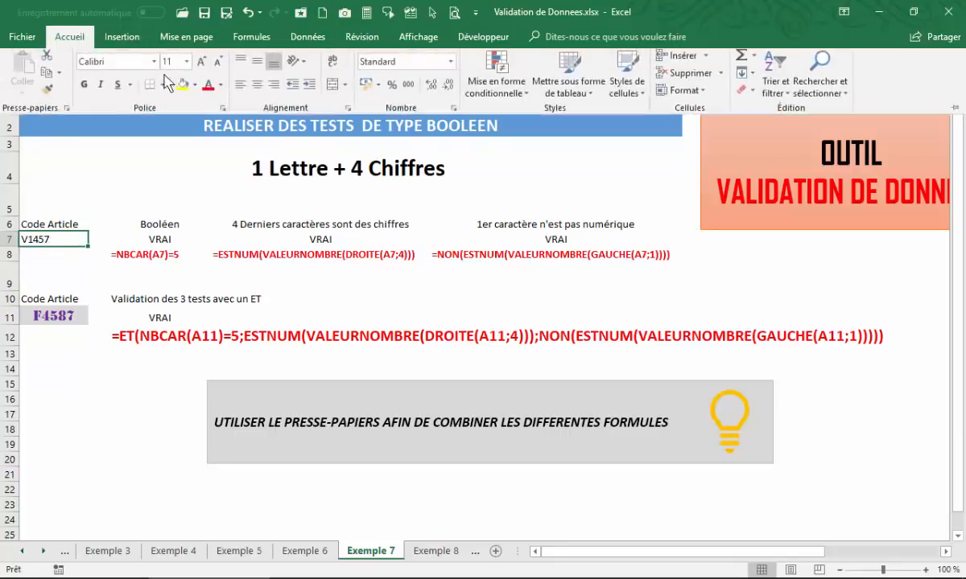
click(257, 88)
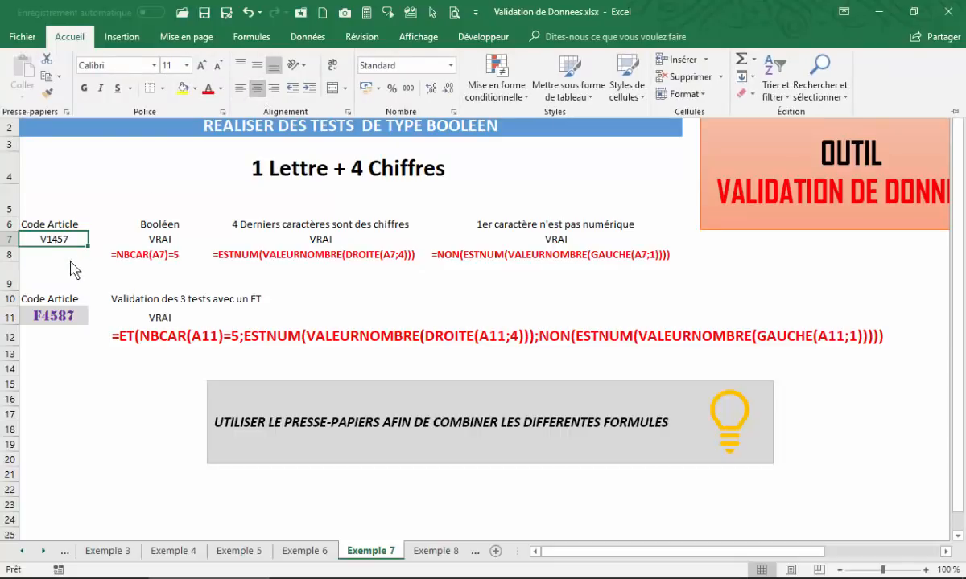
click(56, 236)
click(48, 225)
Lengthen the article code in A7 to V14570 to try the length test, and restore it to V1457.
click(69, 238)
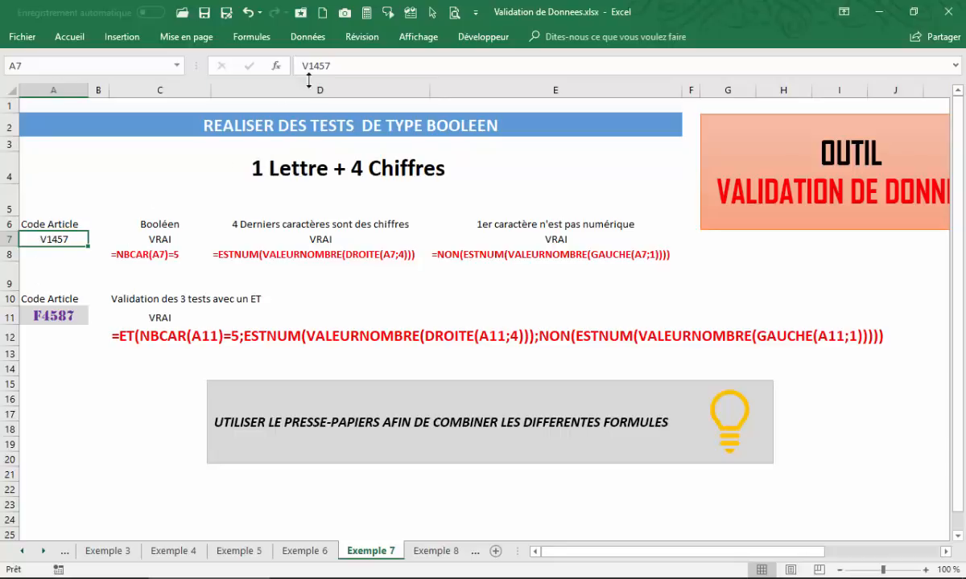
click(350, 65)
text(0)
key(Return)
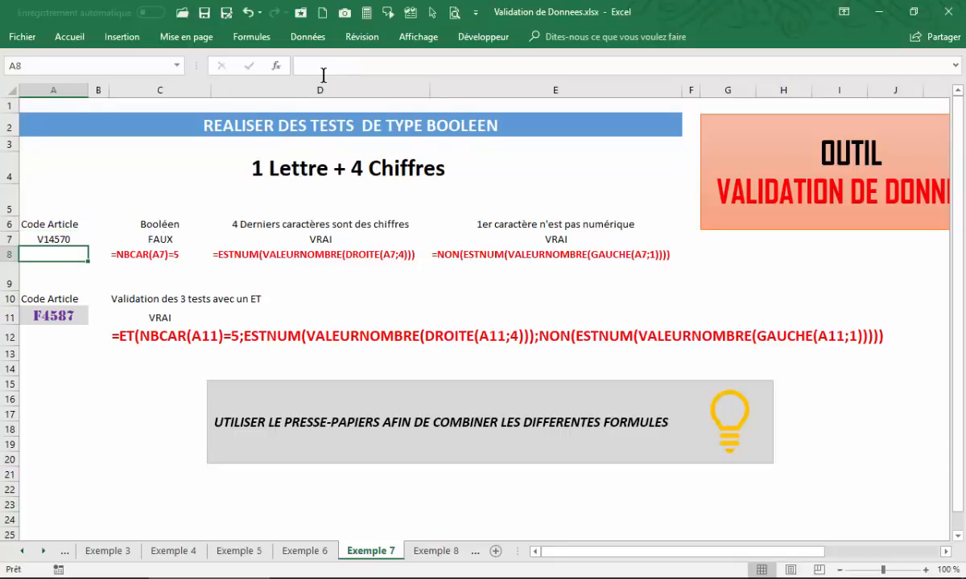
click(63, 240)
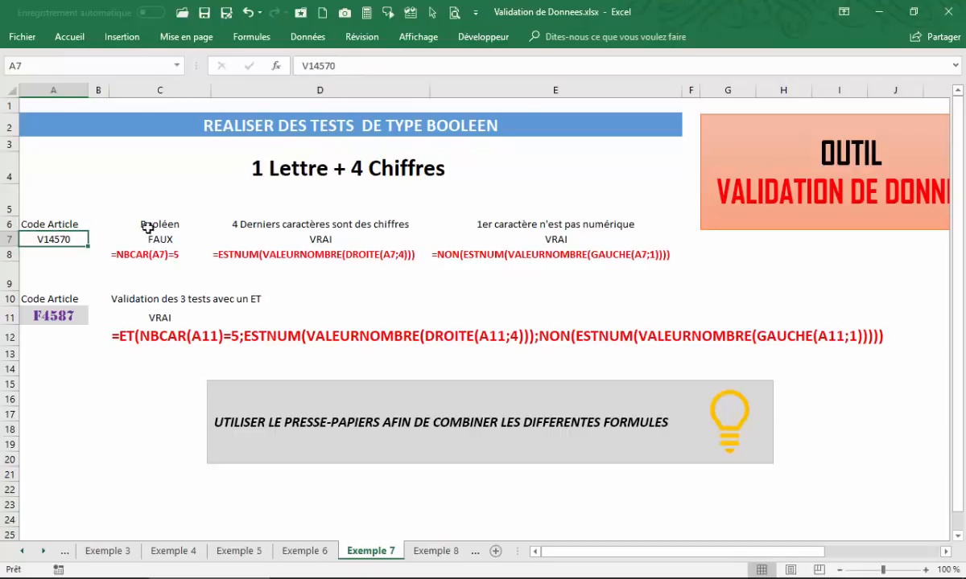
click(362, 67)
key(BackSpace)
key(Return)
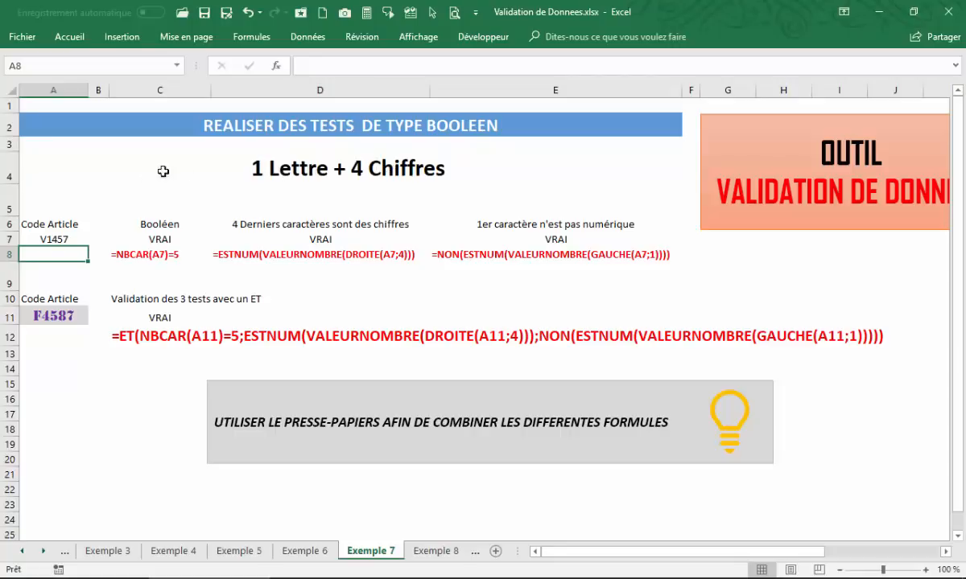
Label the three tests in row 5 with "1er Test" in C5, "2ème Test" in D5 and "3ème Test" in E5.
click(148, 256)
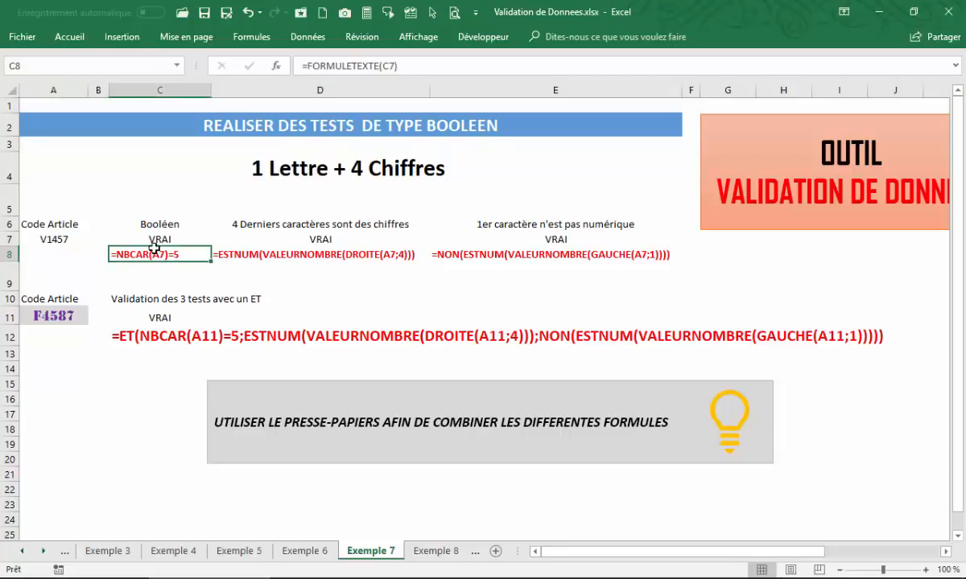
click(151, 206)
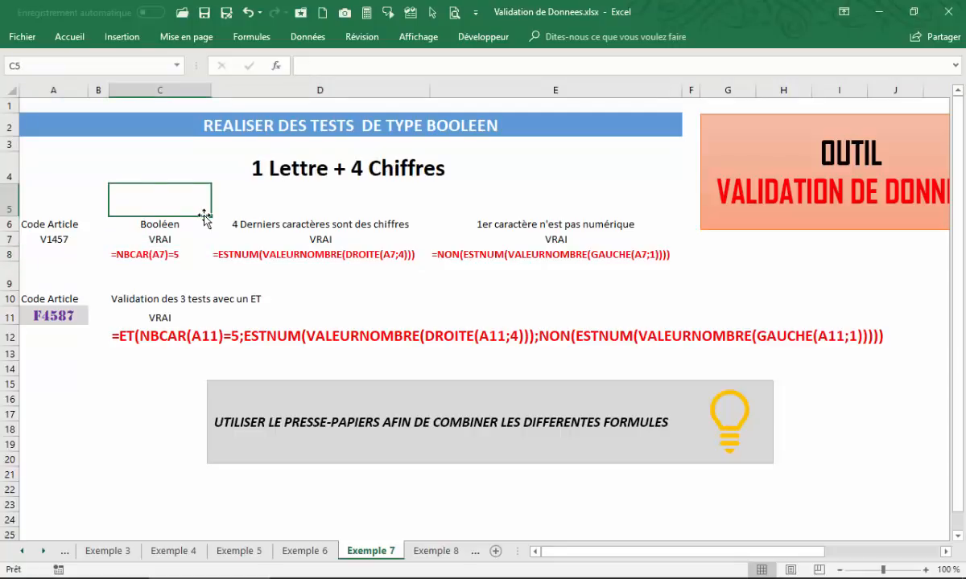
text(1et)
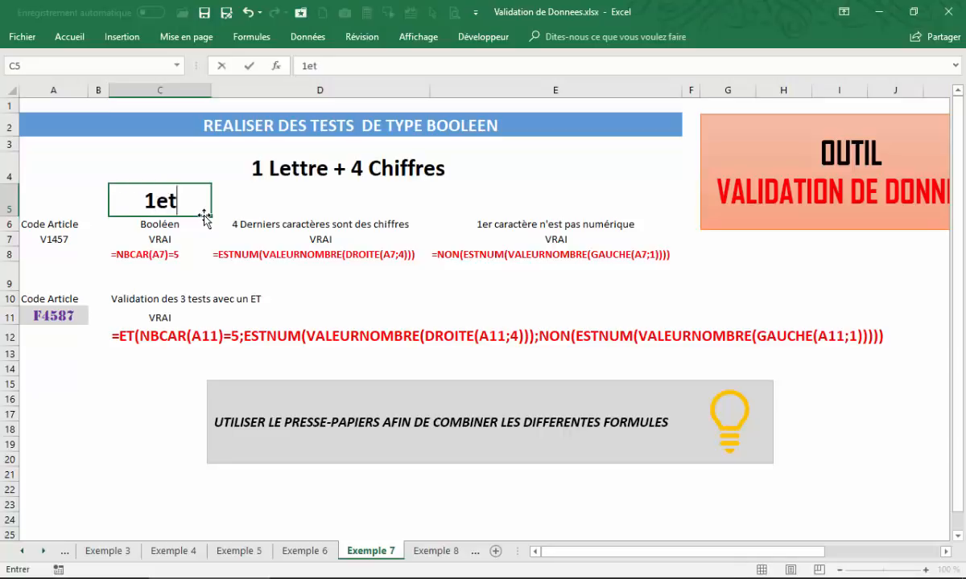
key(BackSpace)
text(r Test)
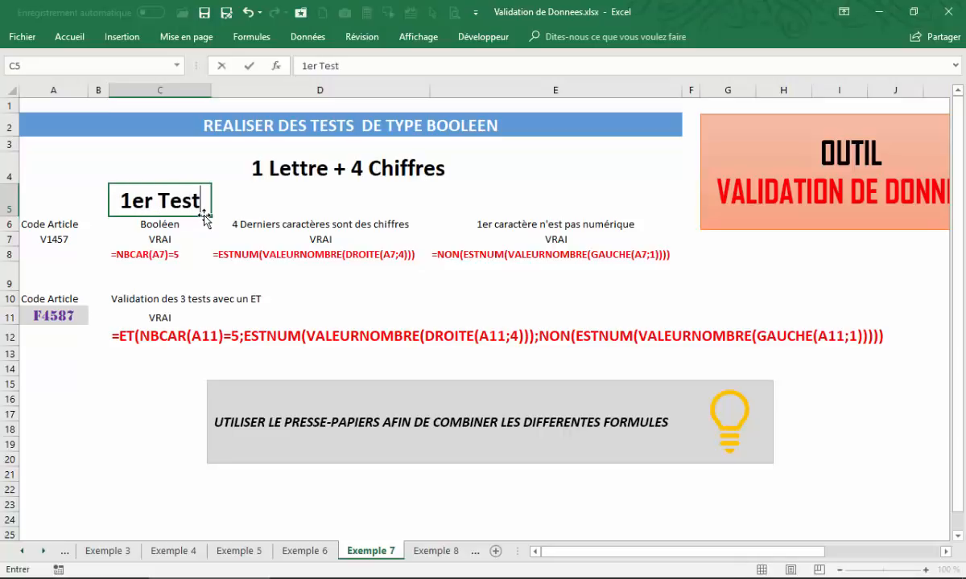
key(Tab)
text(2)
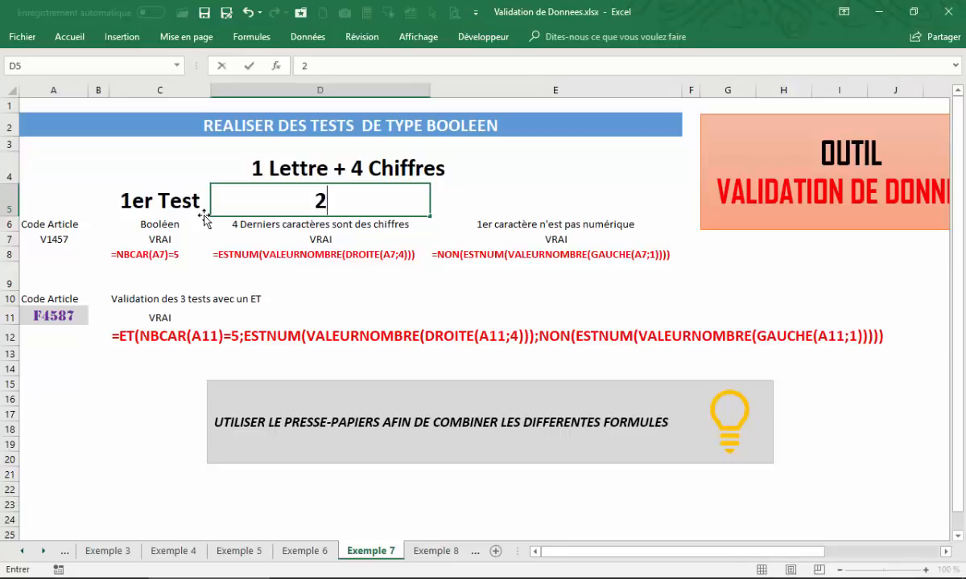
text(ème Test)
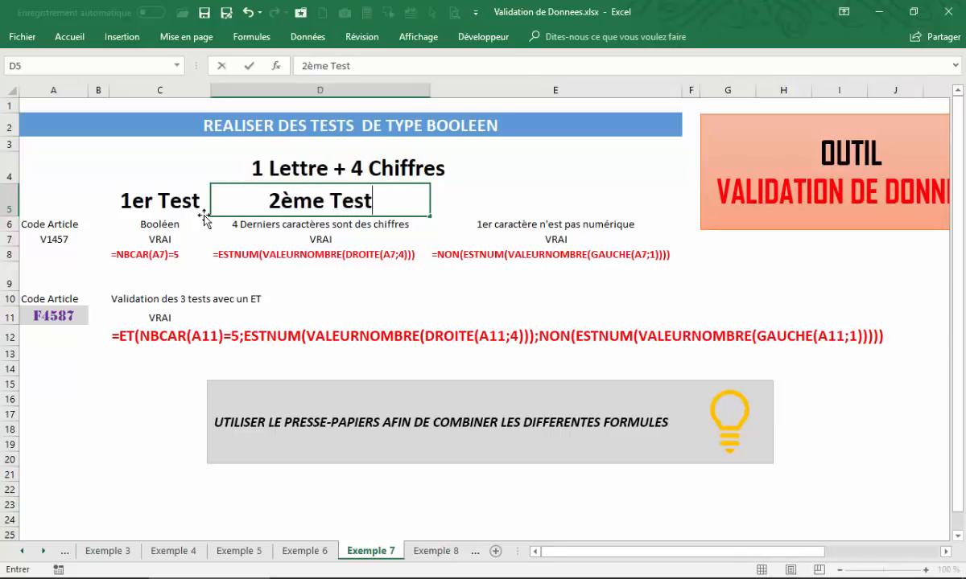
key(Tab)
text(3)
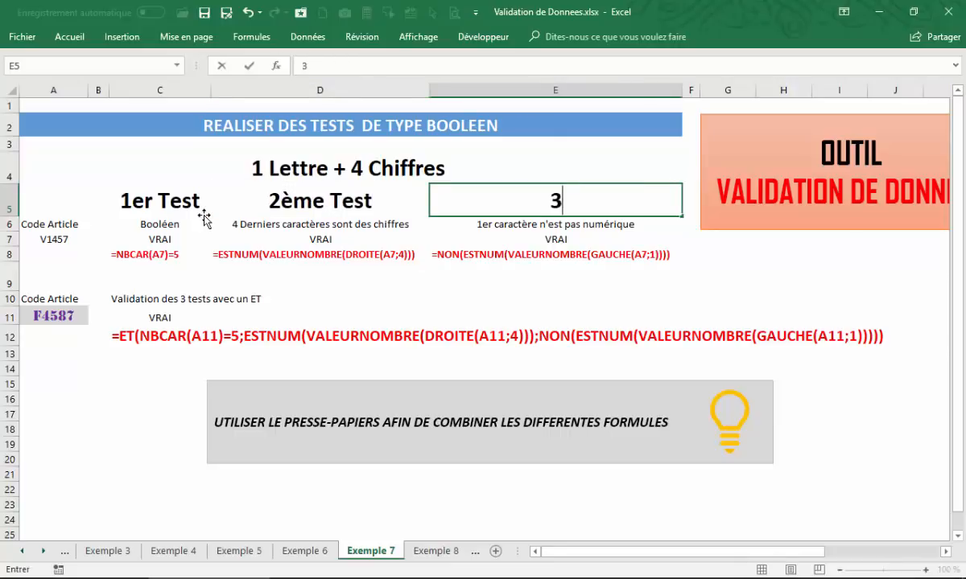
text(ème Test)
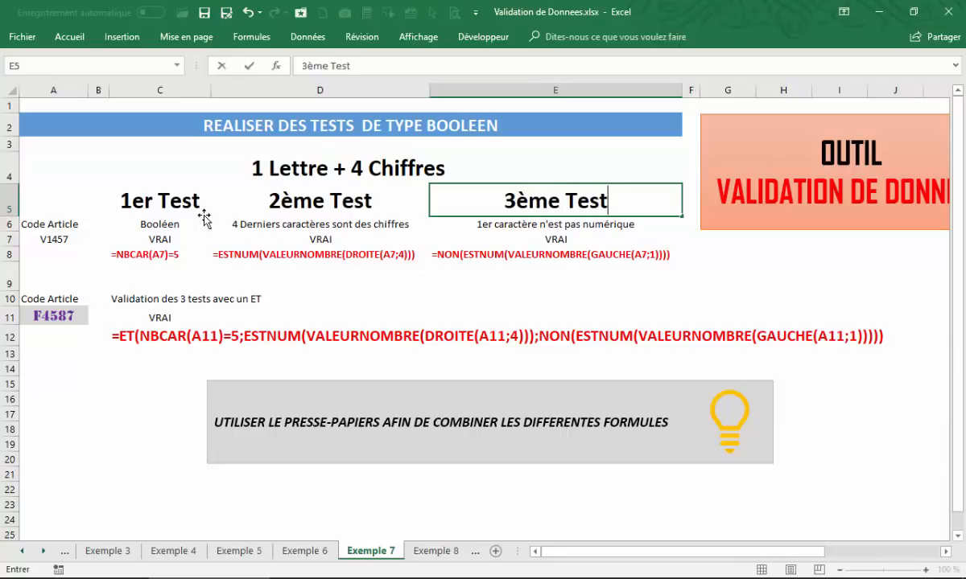
click(140, 271)
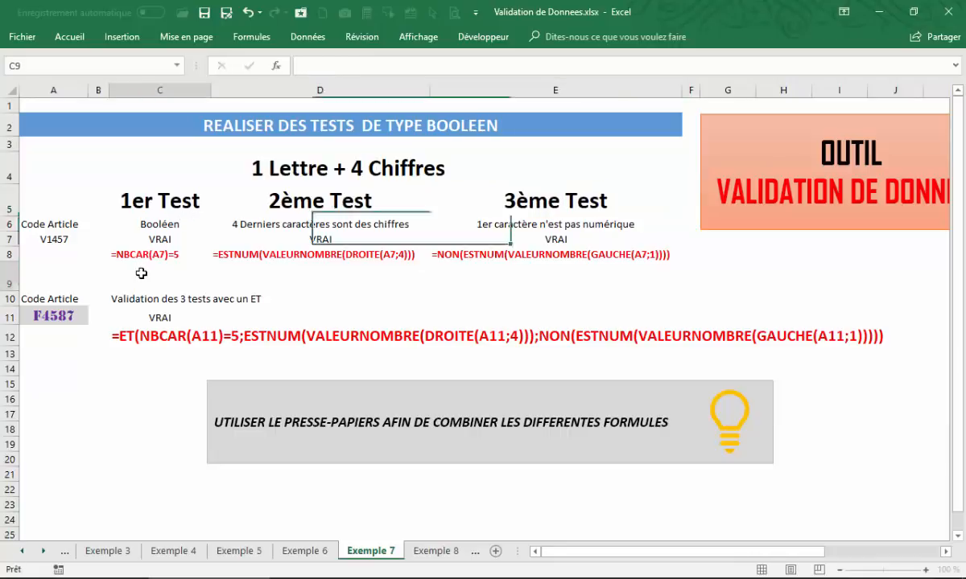
Enter the formula =NBCAR(A7) in cell C9 to count the characters of the article code.
click(306, 161)
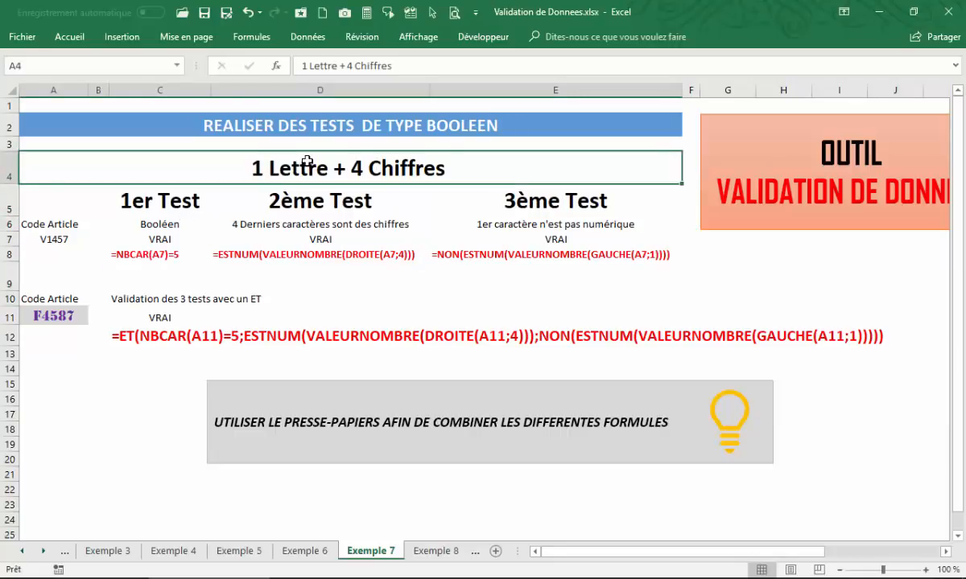
click(136, 274)
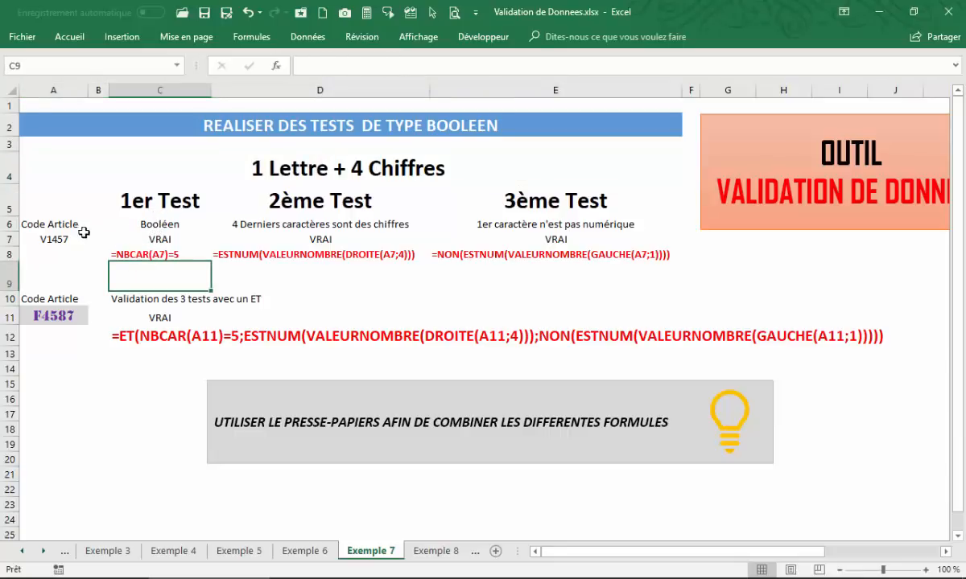
click(58, 239)
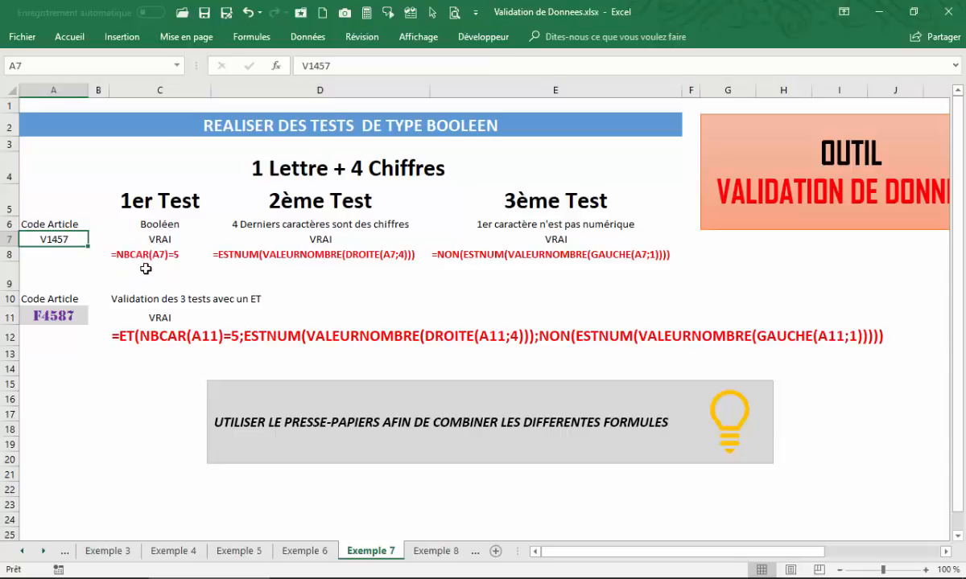
click(185, 264)
text(=nb)
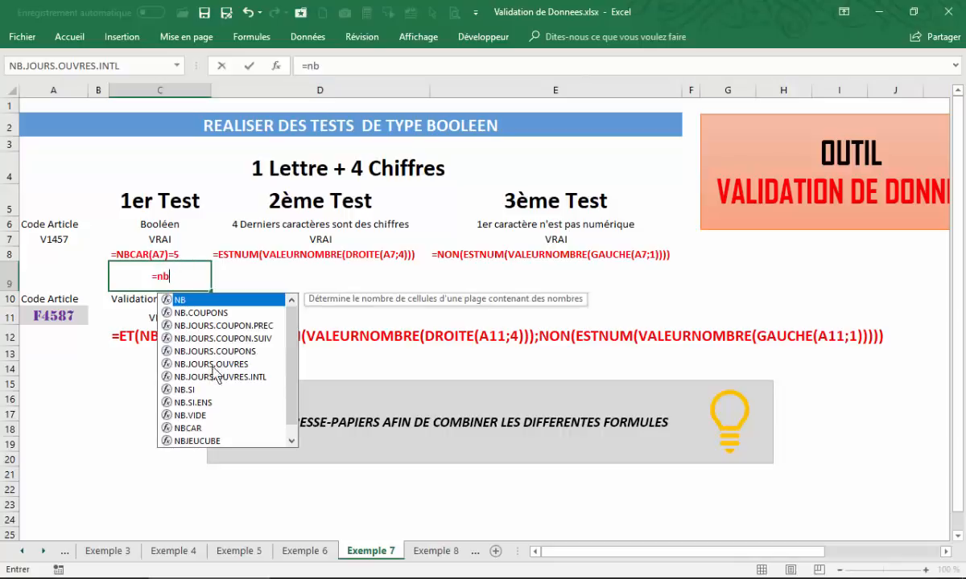
click(193, 429)
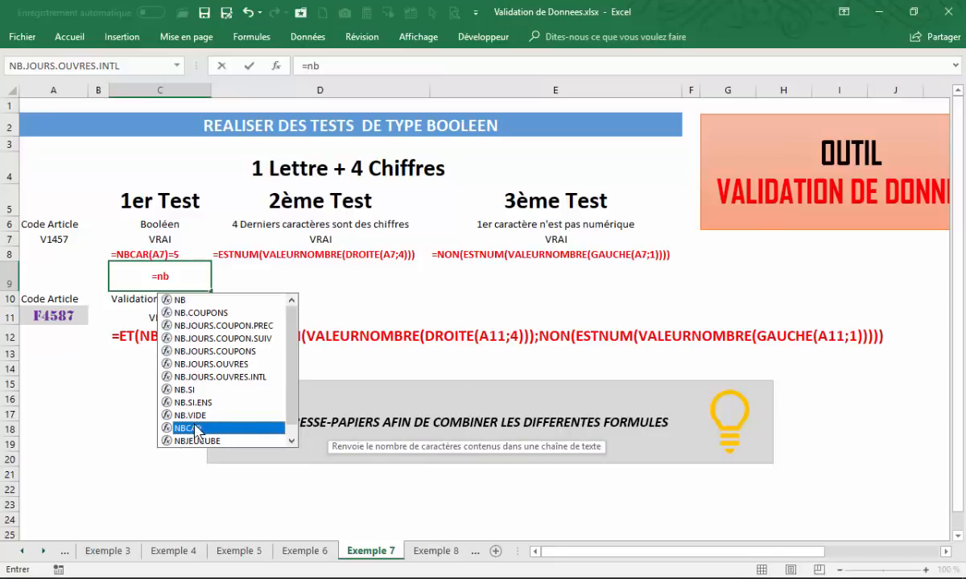
double_click(185, 427)
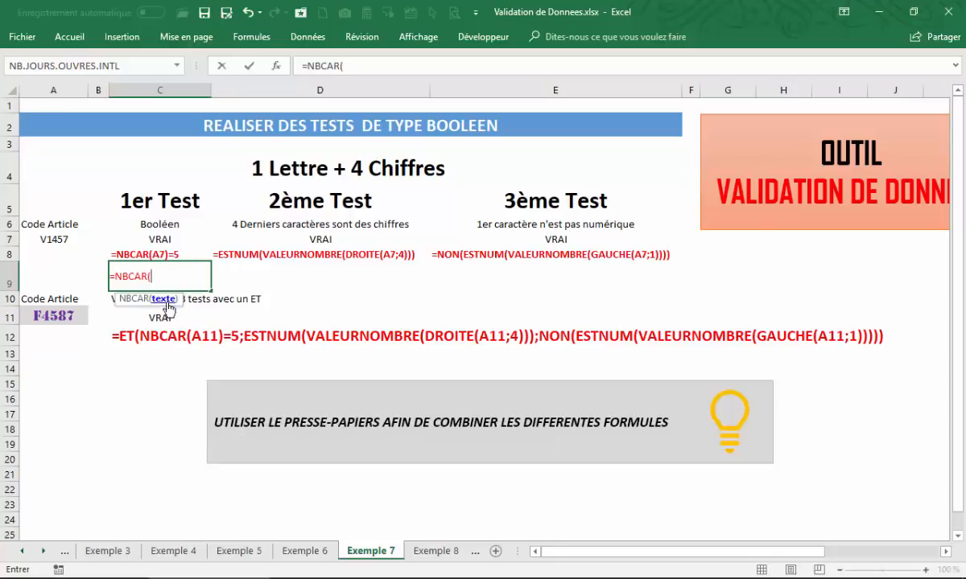
click(53, 238)
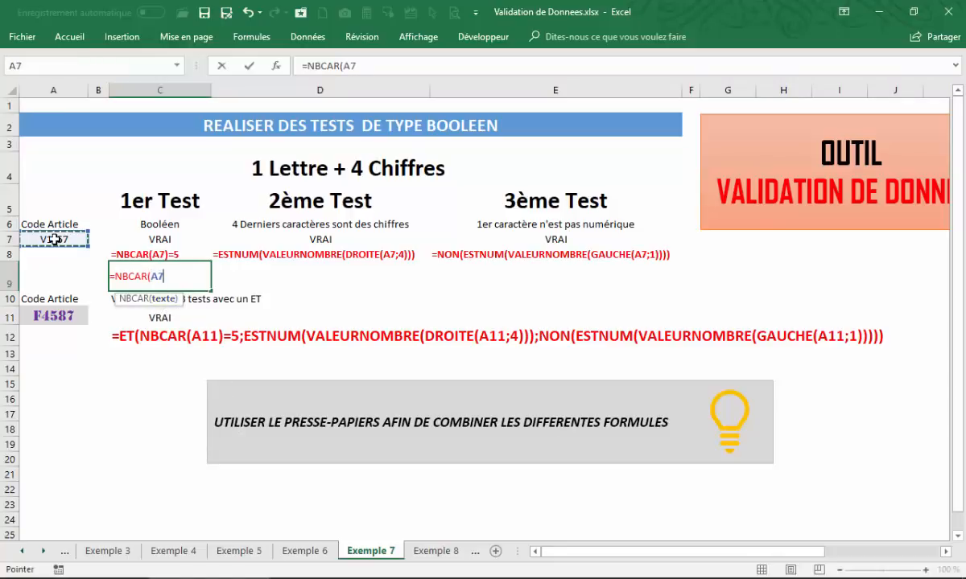
text())
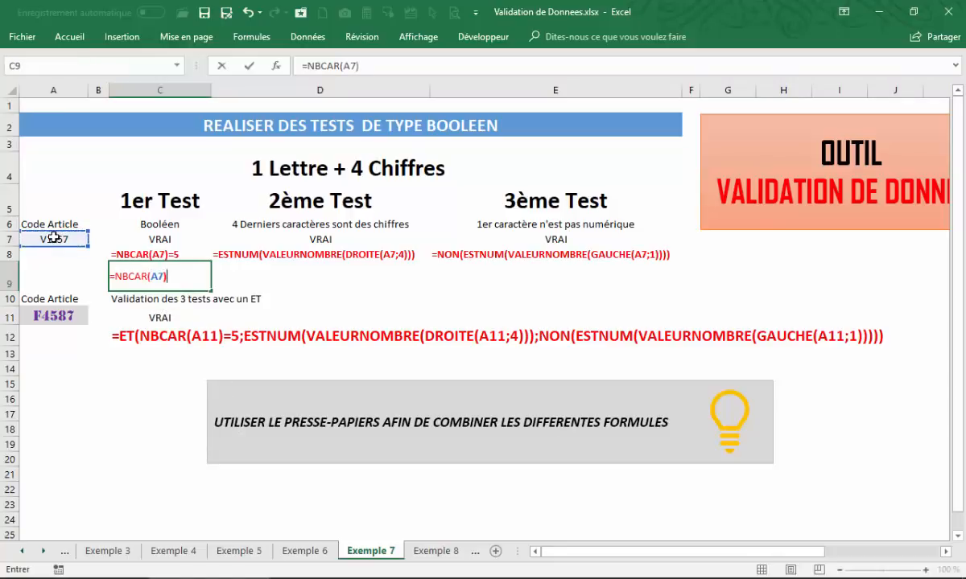
key(Return)
click(163, 273)
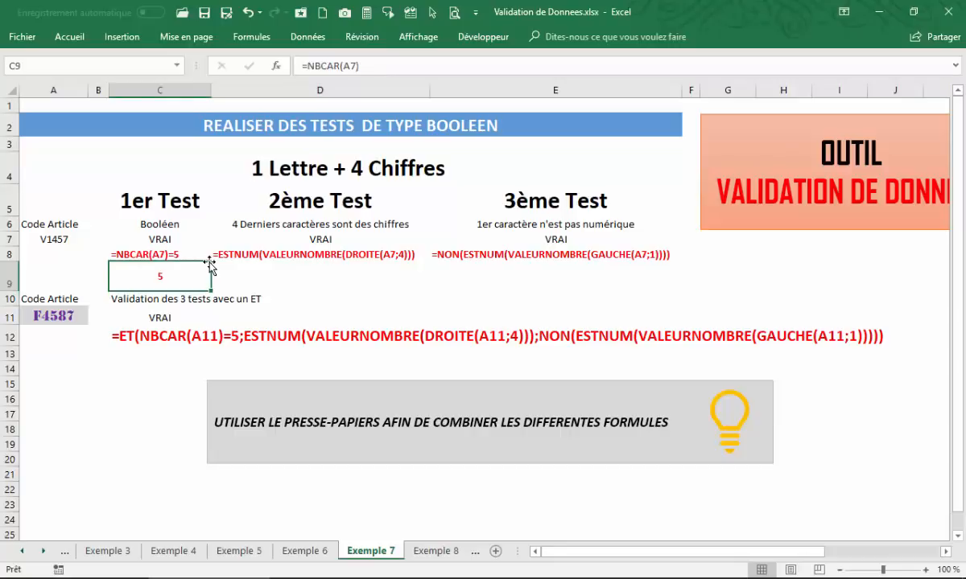
click(379, 64)
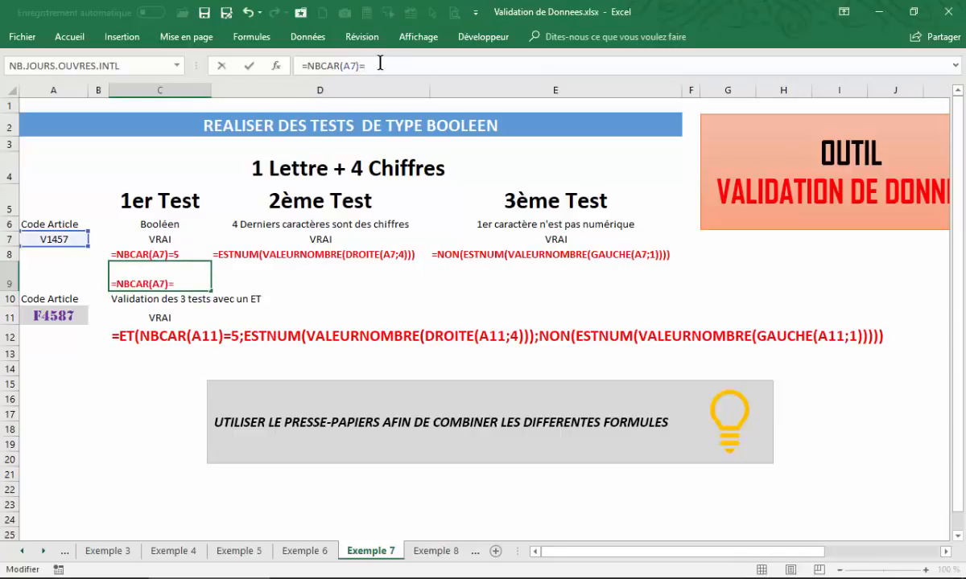
key(BackSpace)
key(BackSpace)
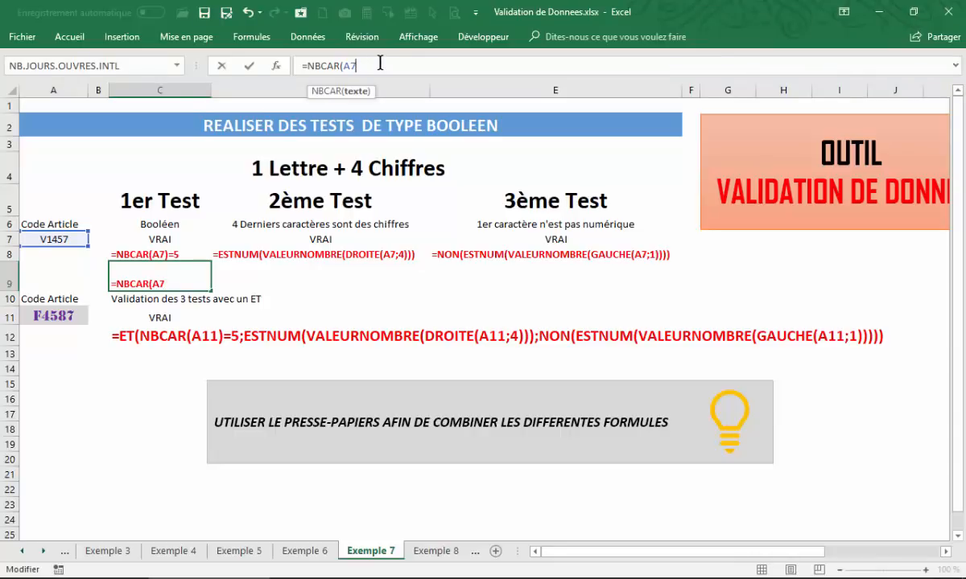
key(Return)
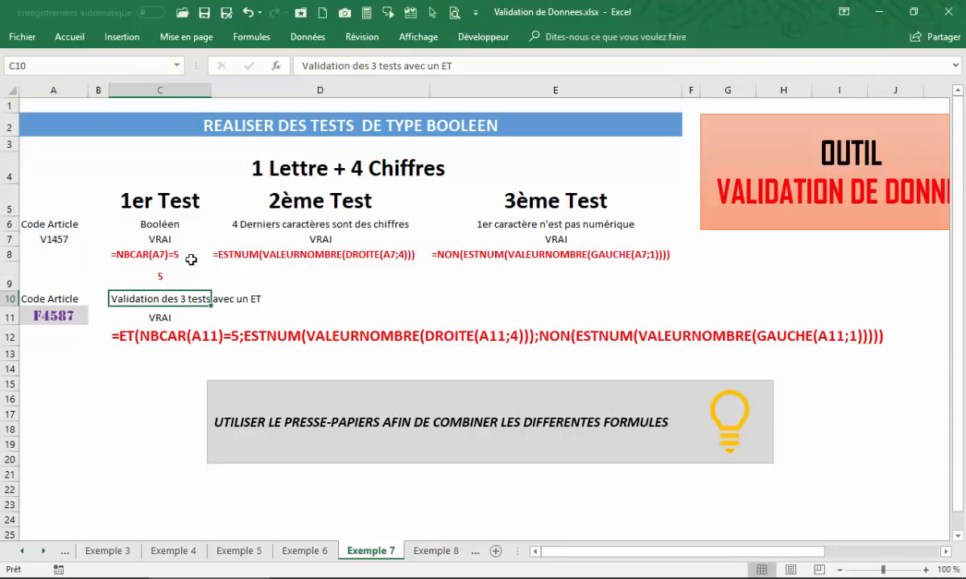
Lengthen the article code in A7 to V14574 to try the character count in C9.
click(159, 275)
click(74, 239)
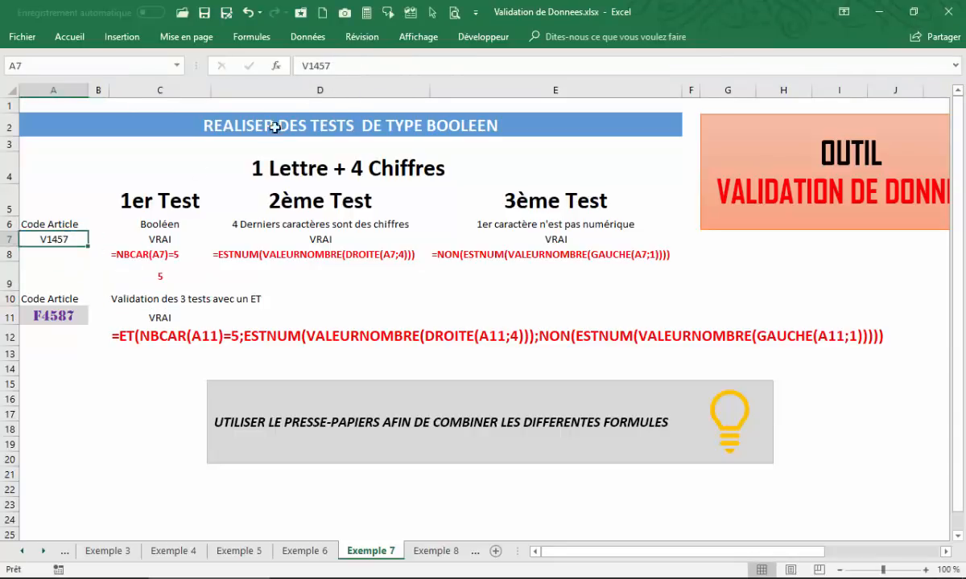
click(332, 65)
text(4)
key(Return)
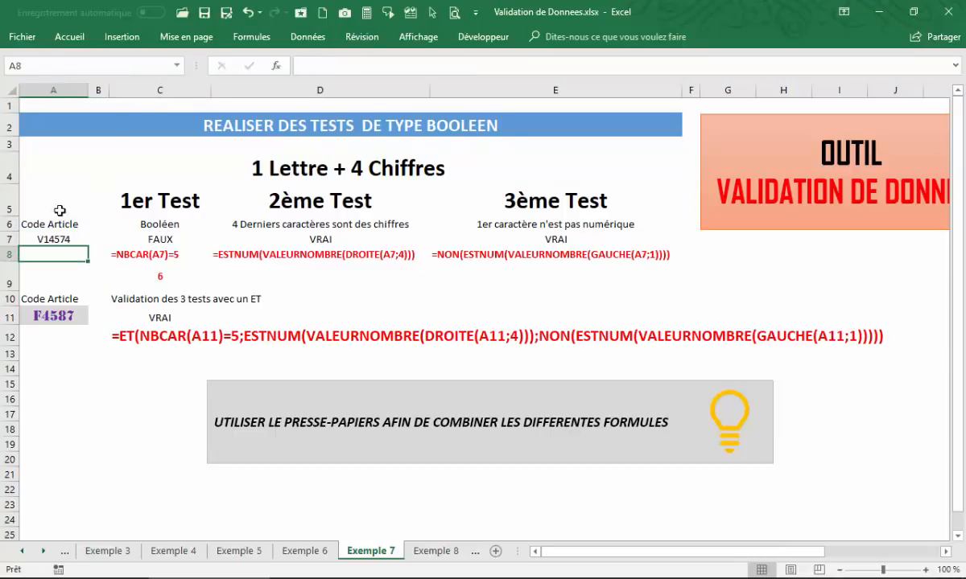
Replace the article code in A7 with VC44 and check the character count in C9.
click(62, 237)
key(BackSpace)
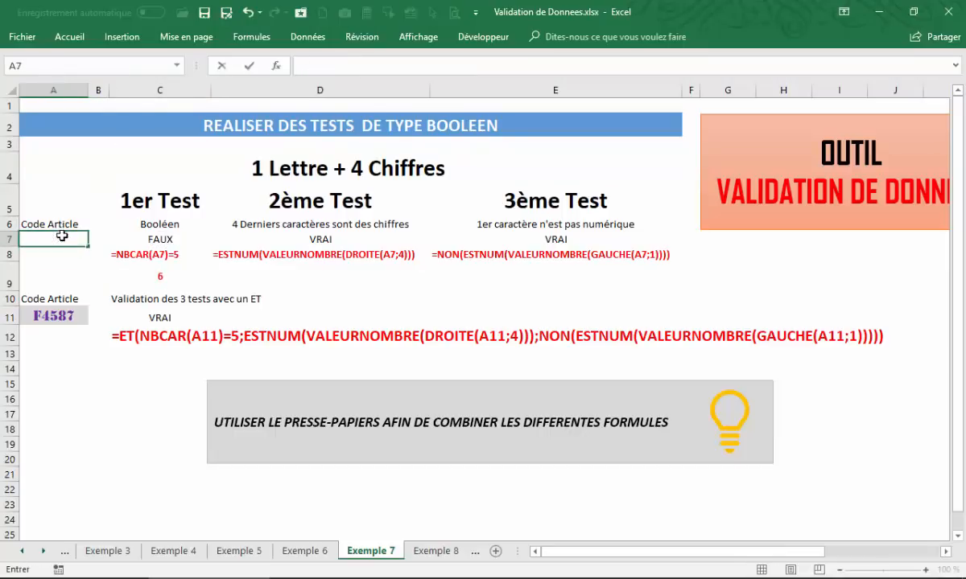
key(Return)
click(151, 272)
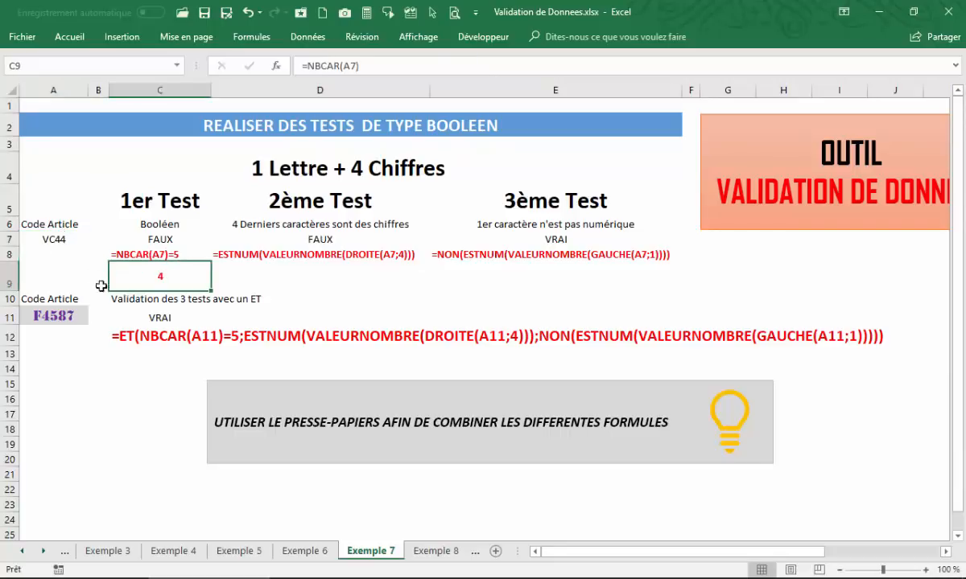
click(66, 244)
Extend the formula in C9 to =NBCAR(A7)=5 so that it tests for exactly five characters.
click(159, 278)
click(387, 65)
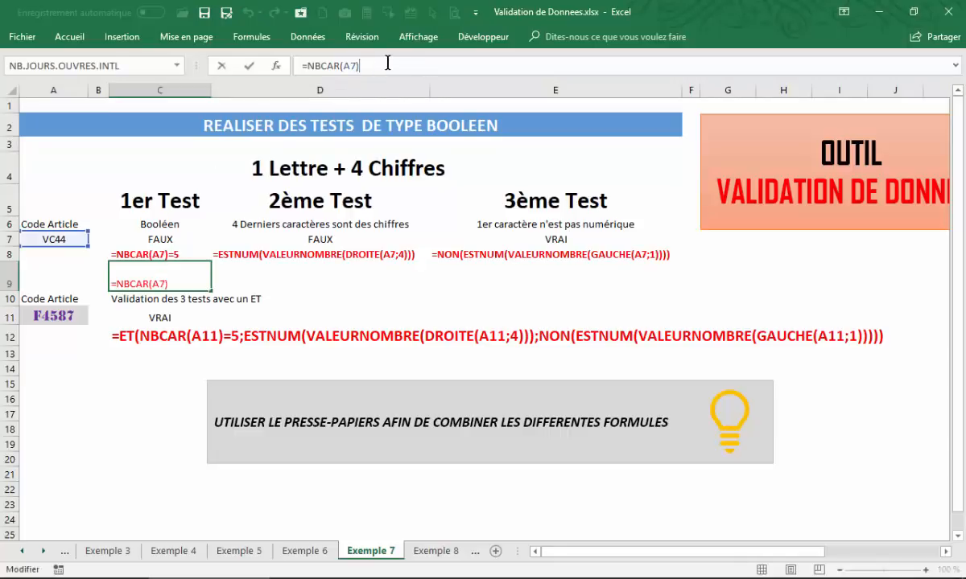
text(=5)
key(Return)
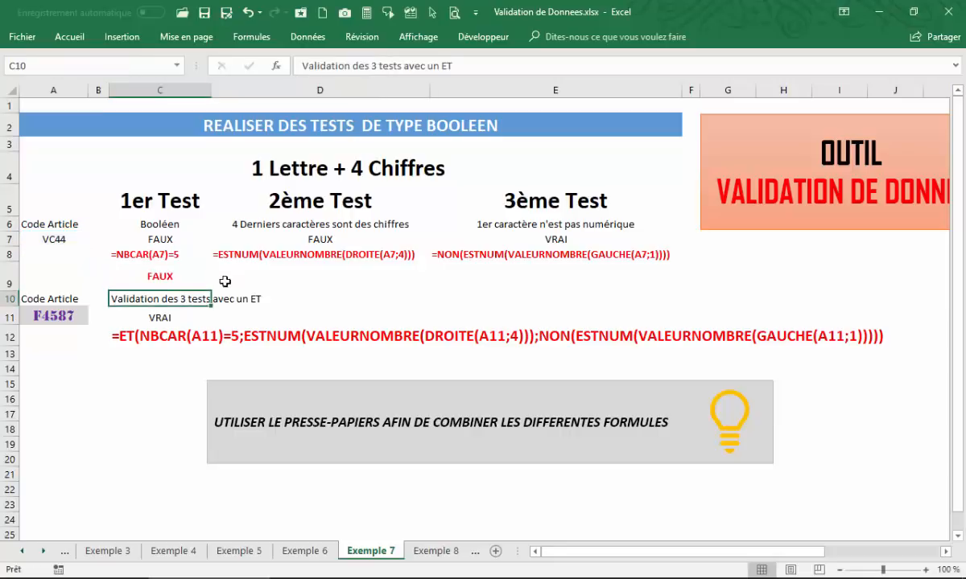
Lengthen the article code in A7 to VC444 to try the Boolean length test.
click(160, 278)
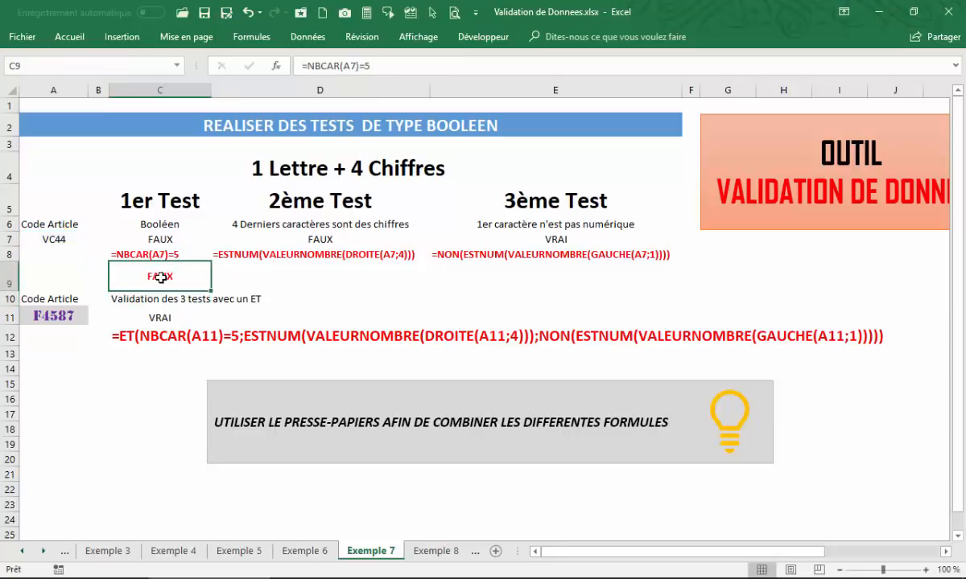
click(53, 236)
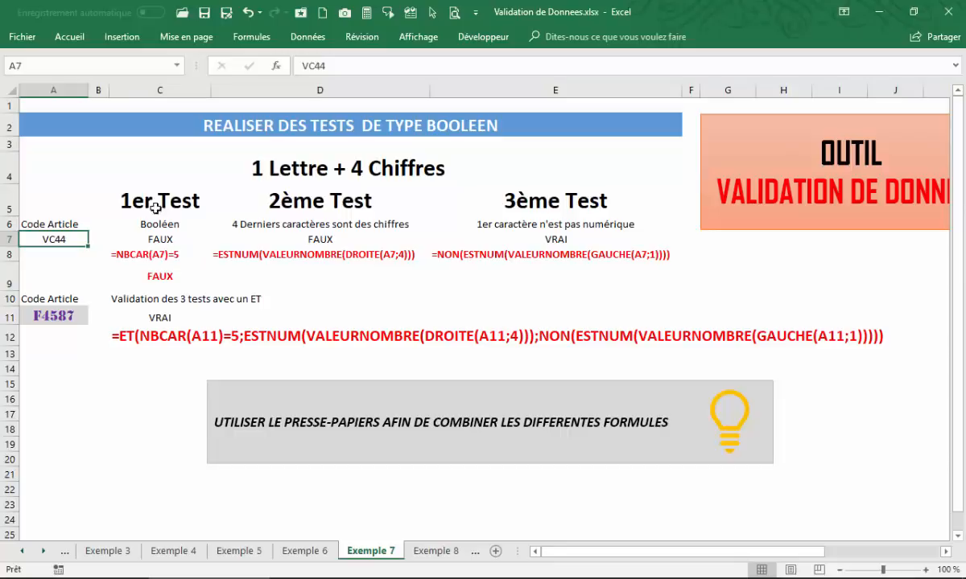
click(352, 63)
text(4)
key(Return)
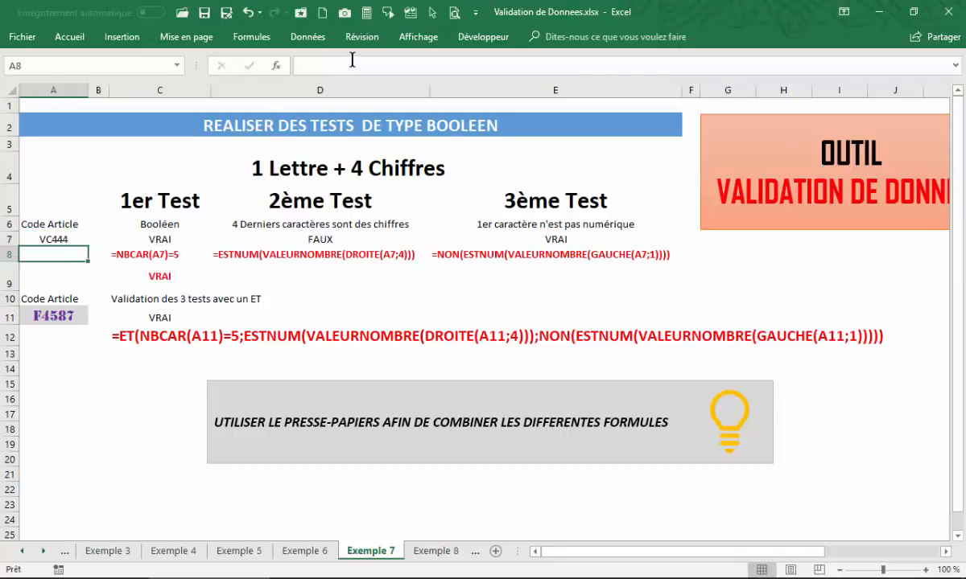
Replace the article code in A7 with the all-digit value 12345 to try the length test.
click(40, 237)
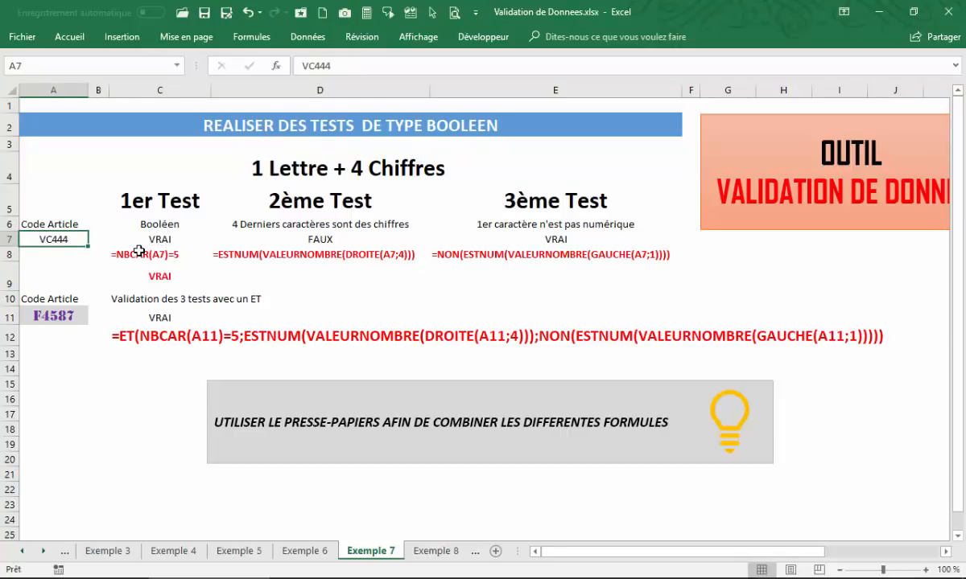
key(F2)
key(BackSpace)
key(BackSpace)
key(BackSpace)
key(BackSpace)
key(BackSpace)
text(12345)
key(Return)
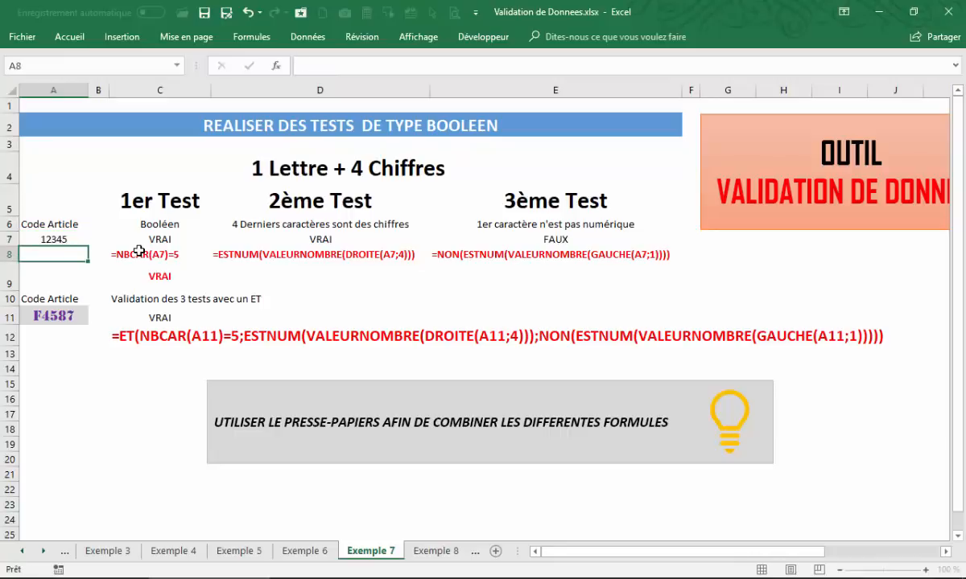
Replace the value in A7 with 4asde, one digit plus four letters, to try the tests.
click(53, 235)
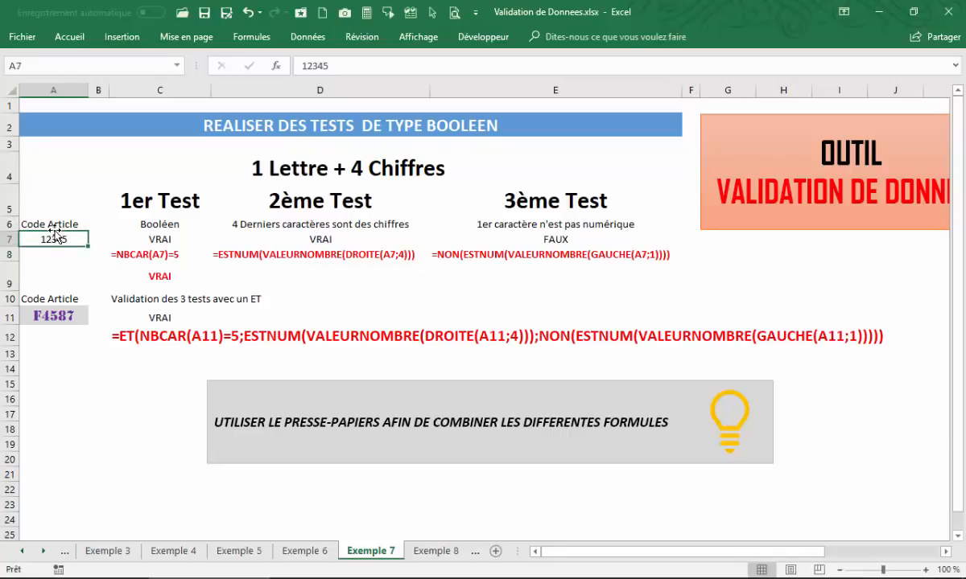
text(4a)
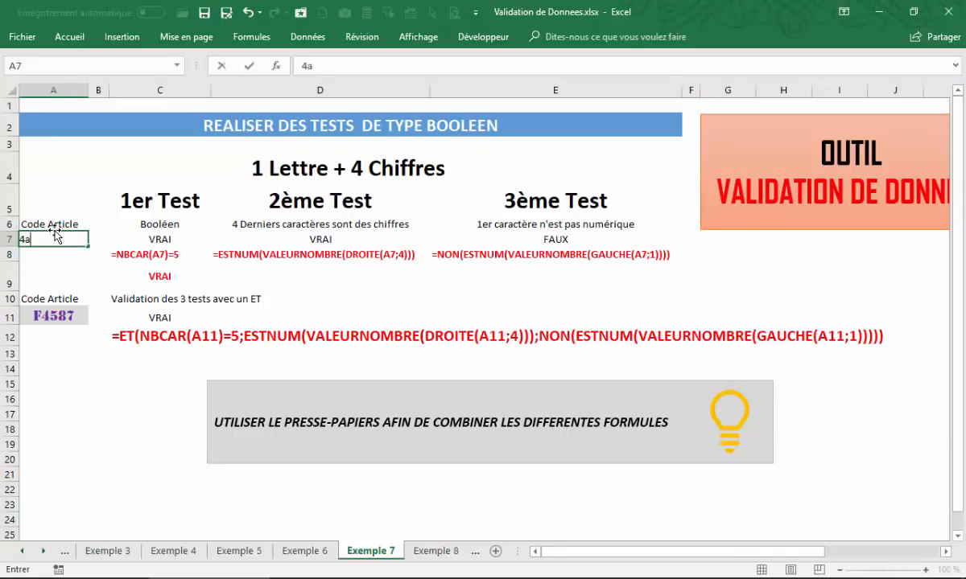
text(sde)
key(Return)
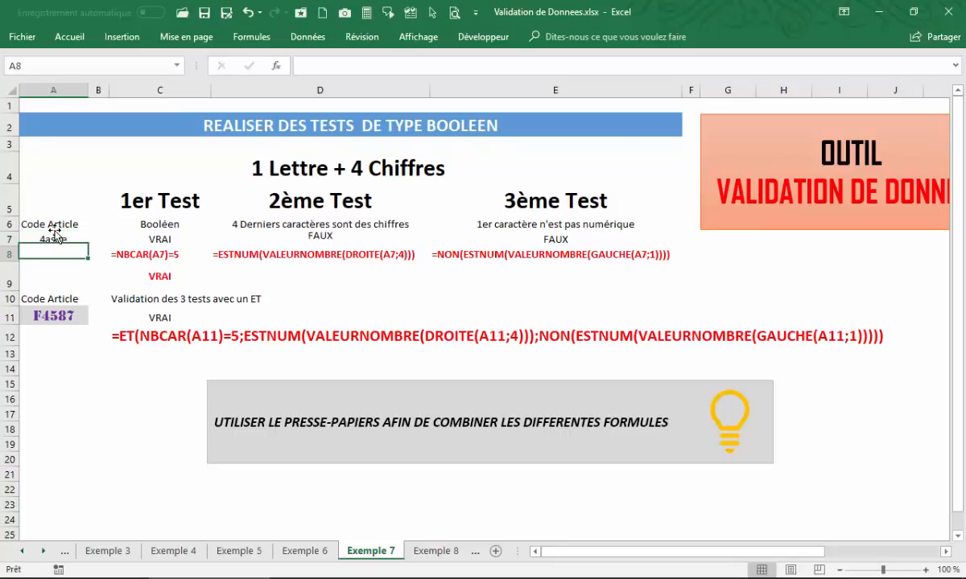
Clear A7, enter the all-letter value azert, and check the length test in C9.
click(55, 234)
key(Delete)
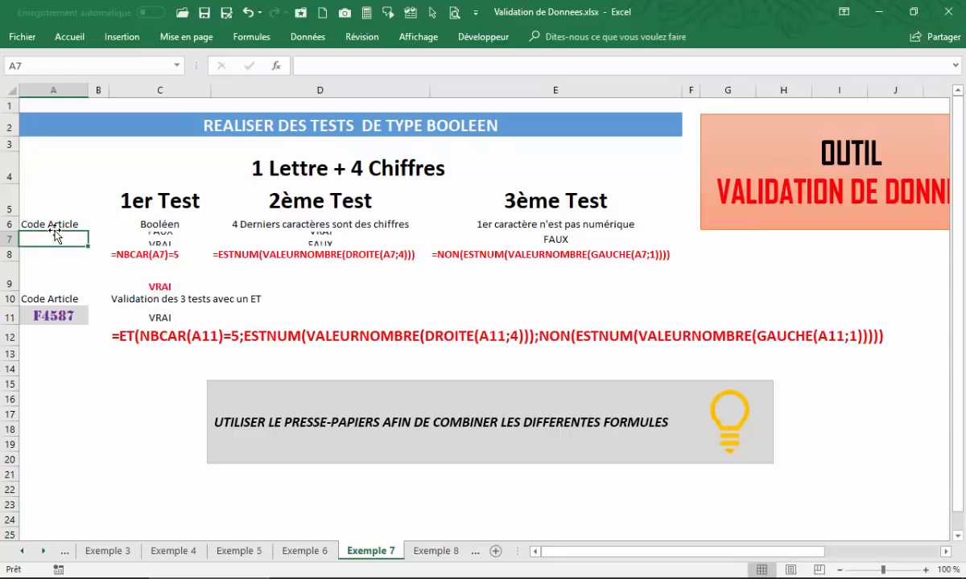
text(aze)
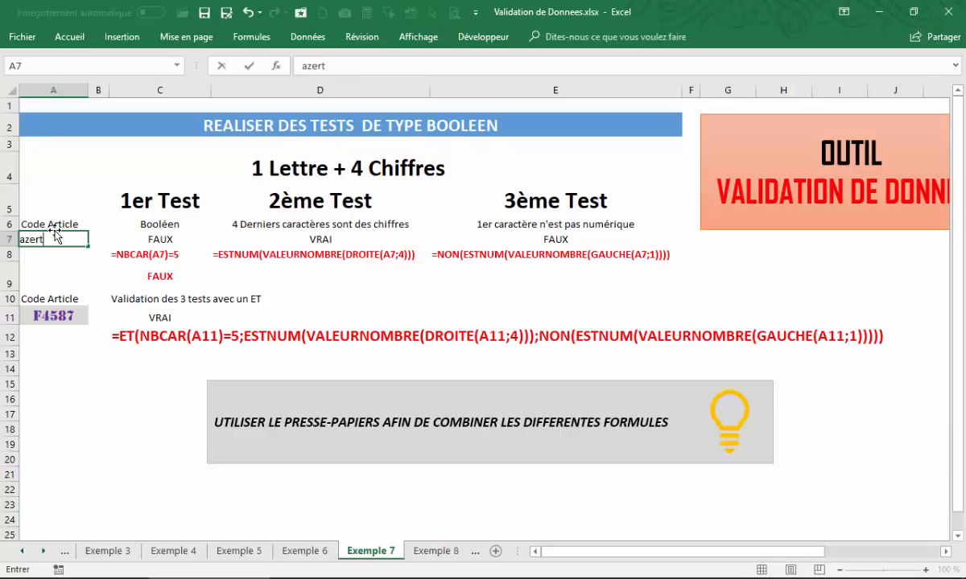
text(rt)
key(Return)
click(128, 265)
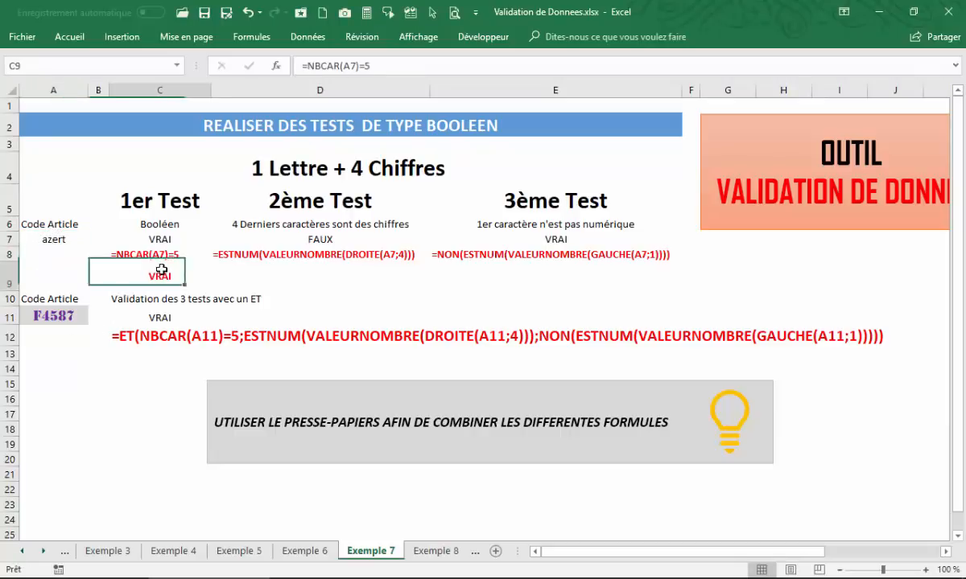
Clear A7 and enter the article code V1234, one letter plus four digits.
click(61, 240)
key(Delete)
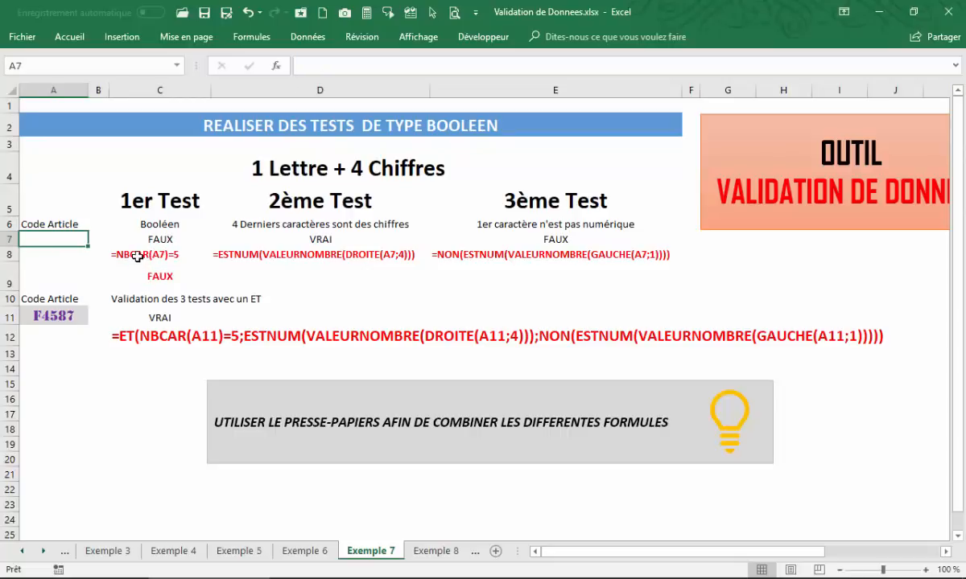
click(158, 276)
click(53, 239)
text(V1234)
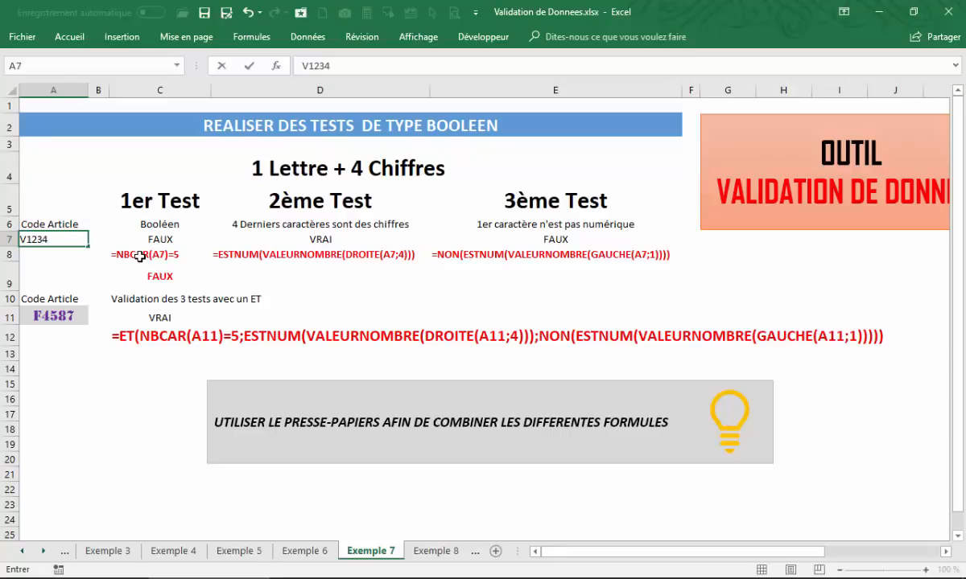
key(Return)
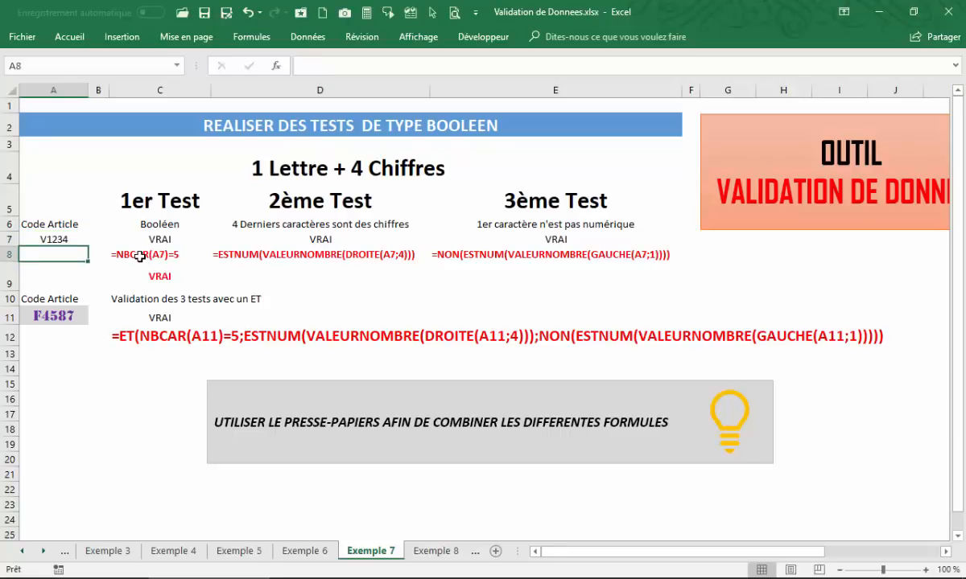
Review the first test's formula in C9 and select the empty cell D9 under the second test.
click(150, 186)
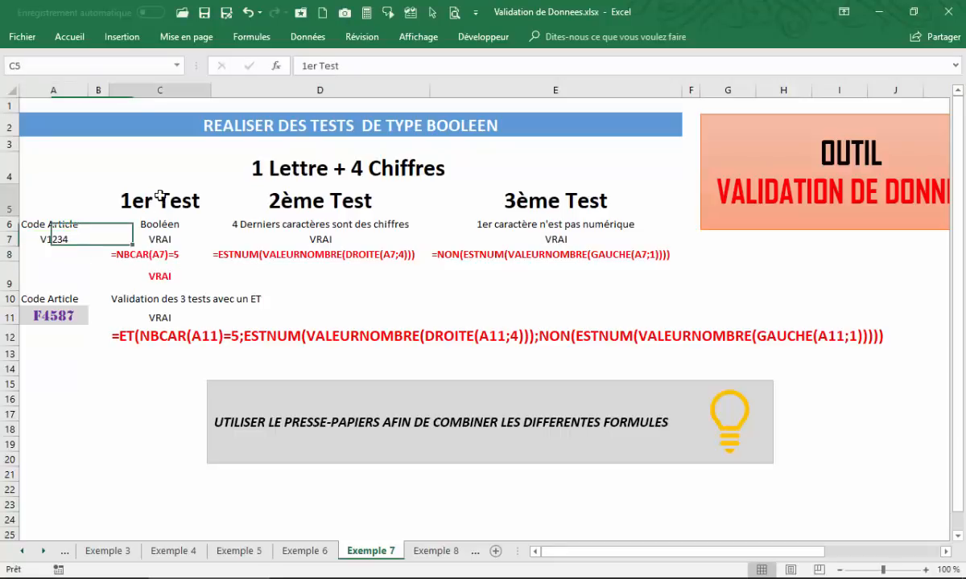
click(153, 274)
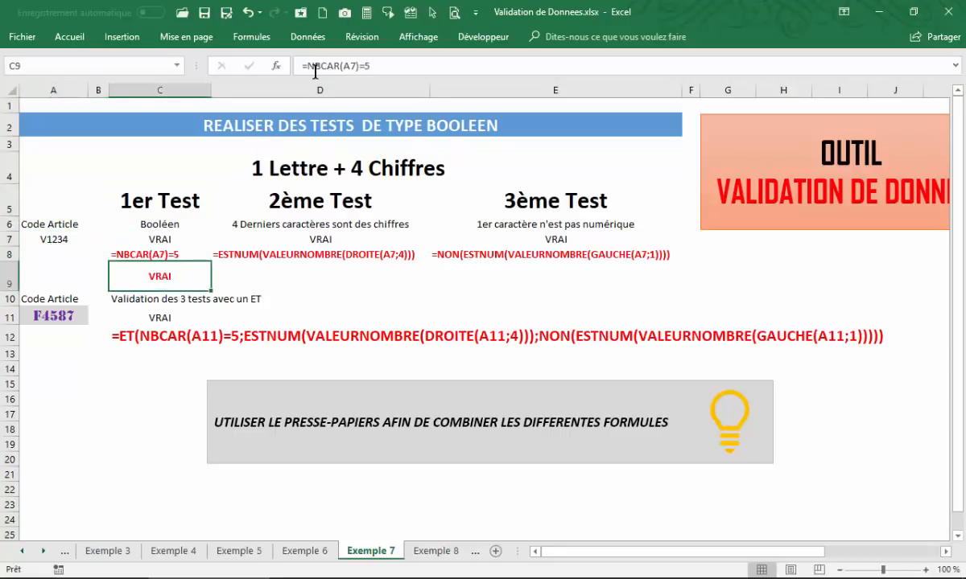
click(297, 275)
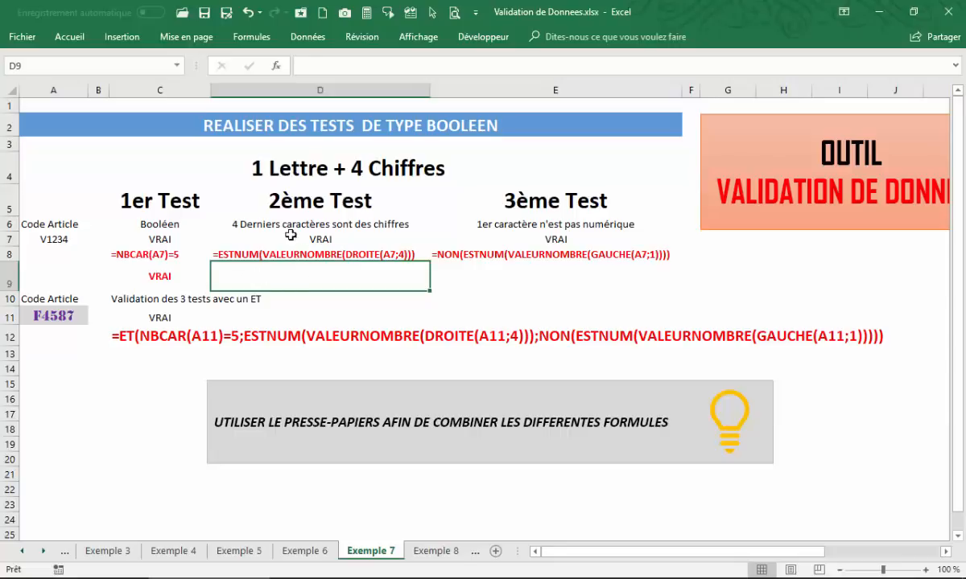
Enter the formula =DROITE(A7;4) in D9 to extract the article code's last four characters.
click(42, 241)
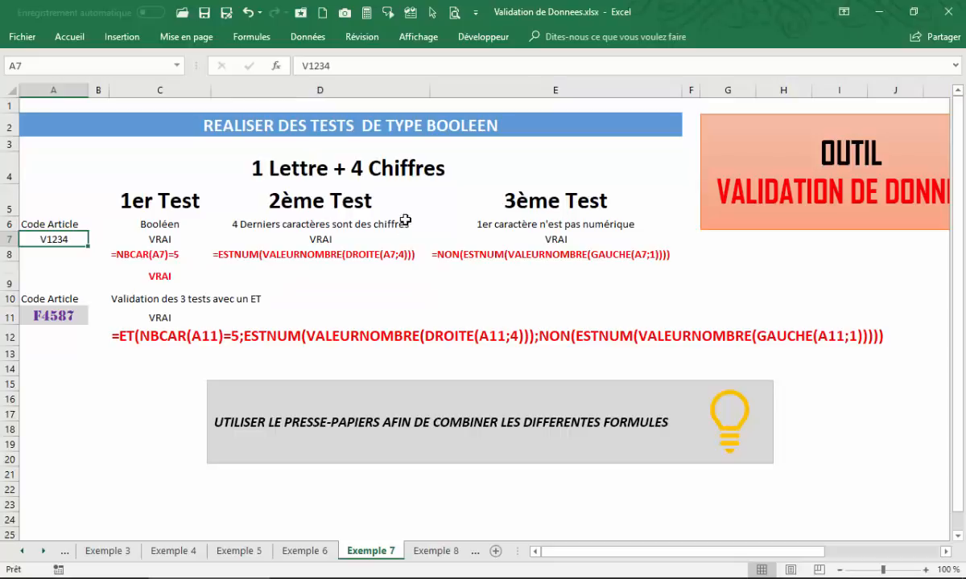
click(266, 276)
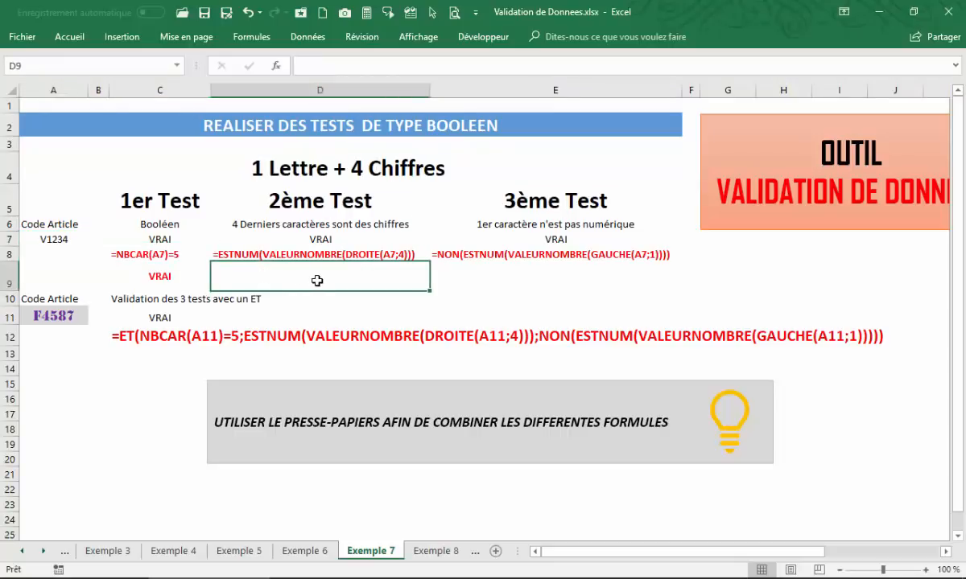
text(=)
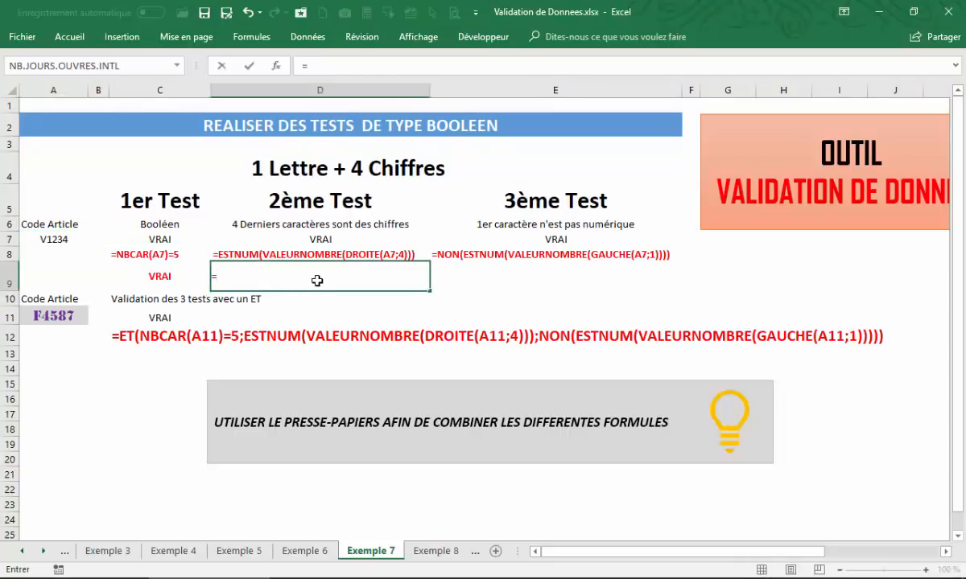
text(droite)
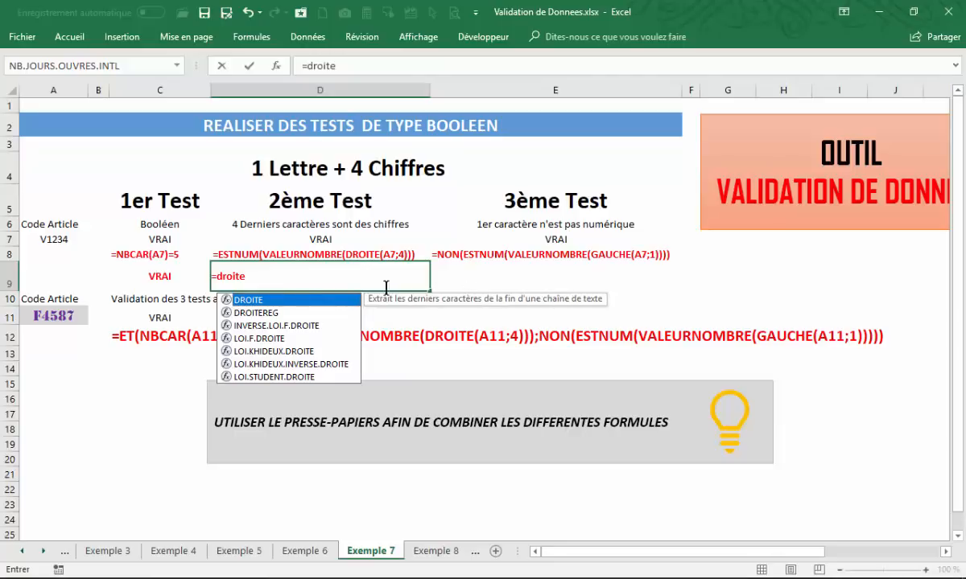
click(261, 277)
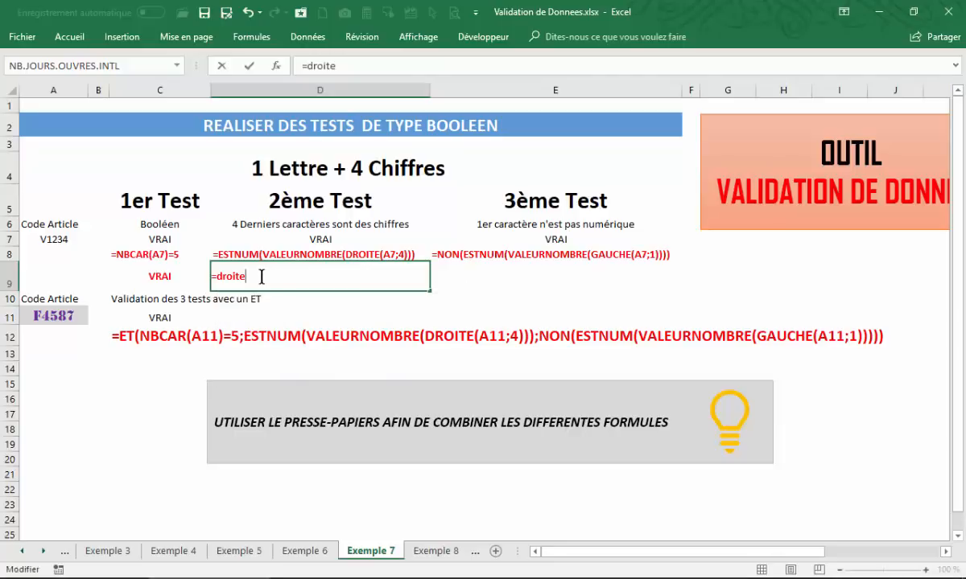
text(()
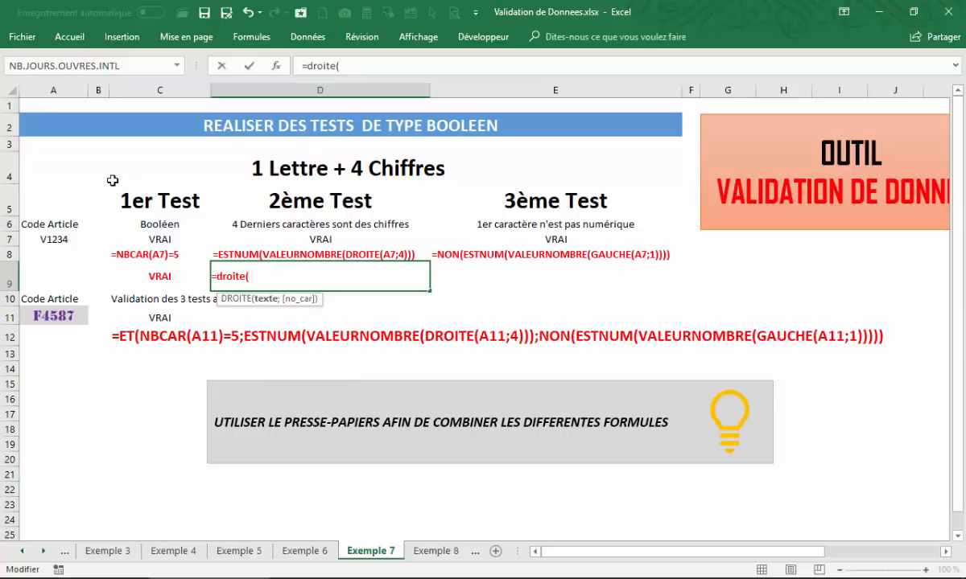
click(50, 239)
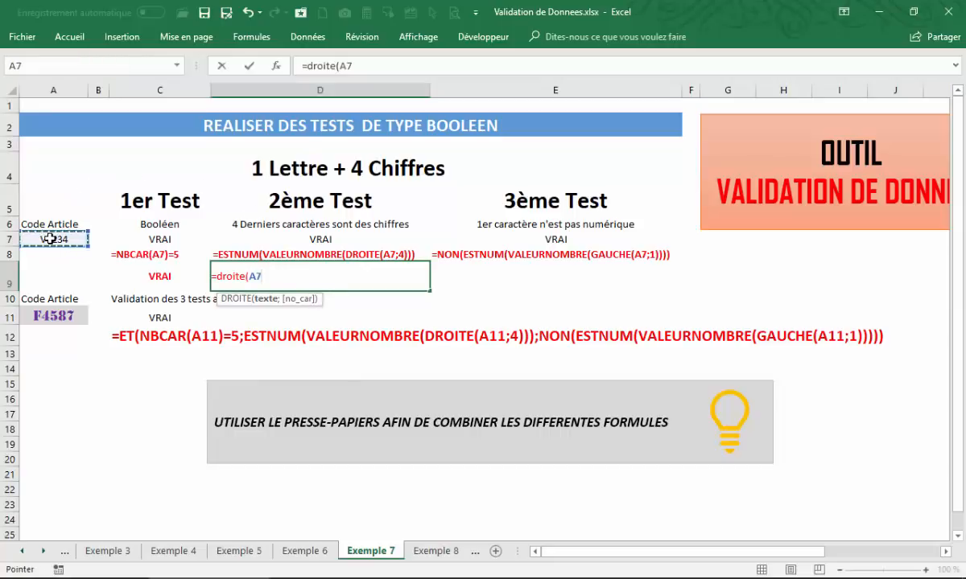
text(;)
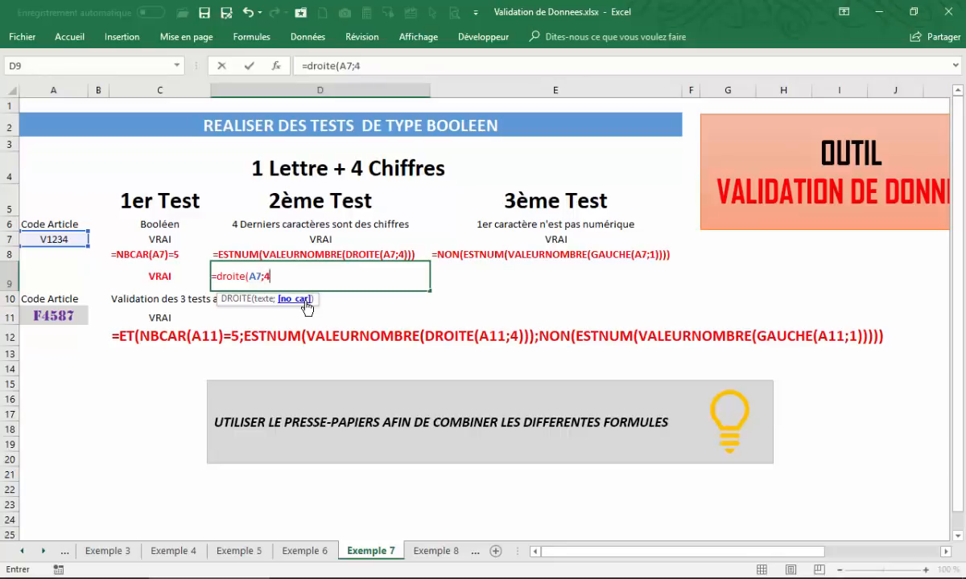
text(4))
key(Return)
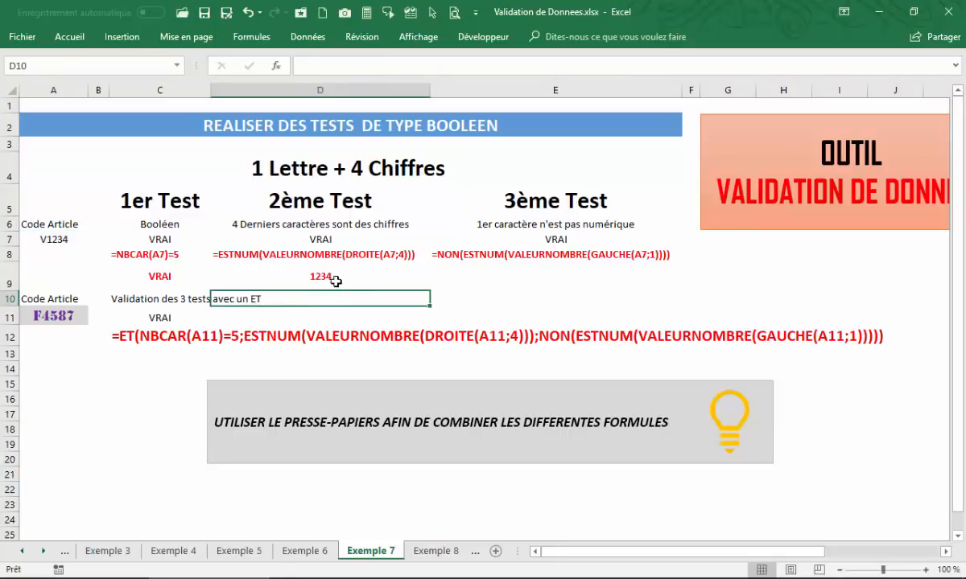
click(319, 276)
Replace the code in A7 with azert and check the extracted characters in D9.
click(44, 238)
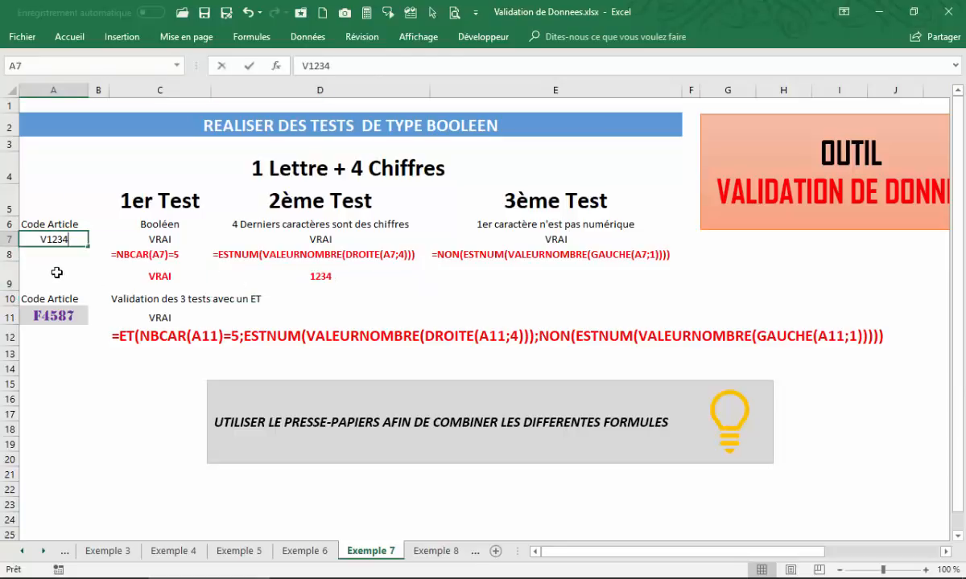
text(azert)
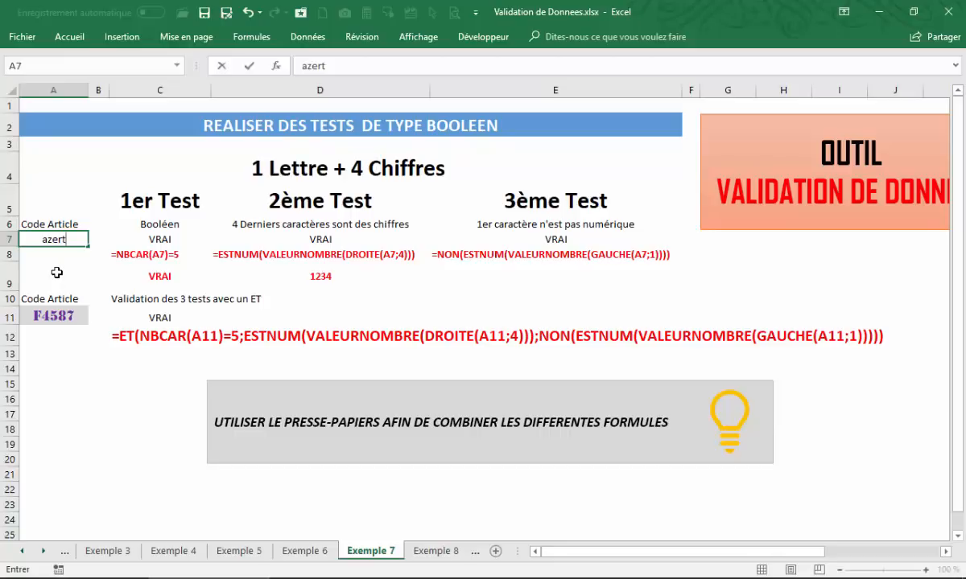
key(Return)
click(305, 276)
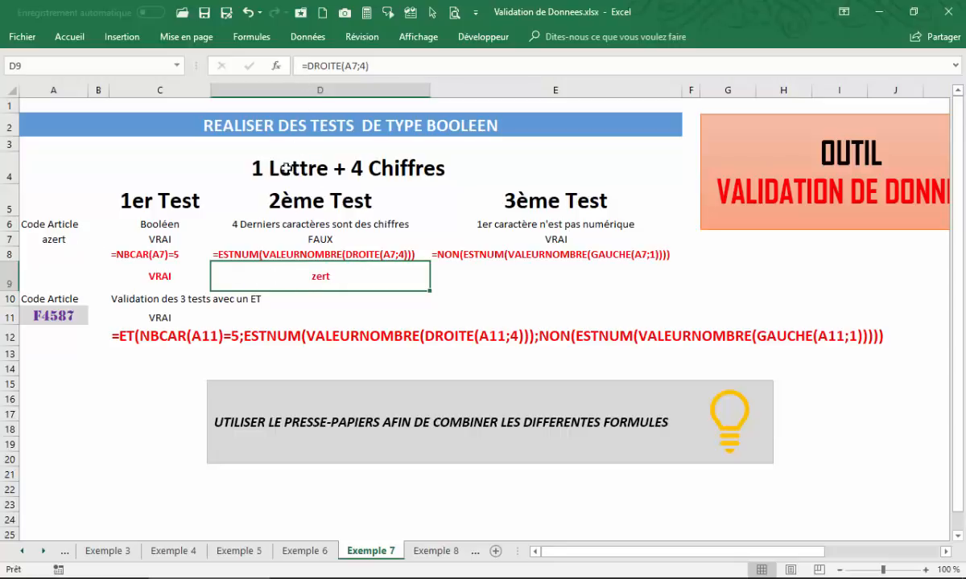
Wrap the D9 formula in VALEURNOMBRE so it reads =VALEURNOMBRE(DROITE(A7;4)).
click(308, 65)
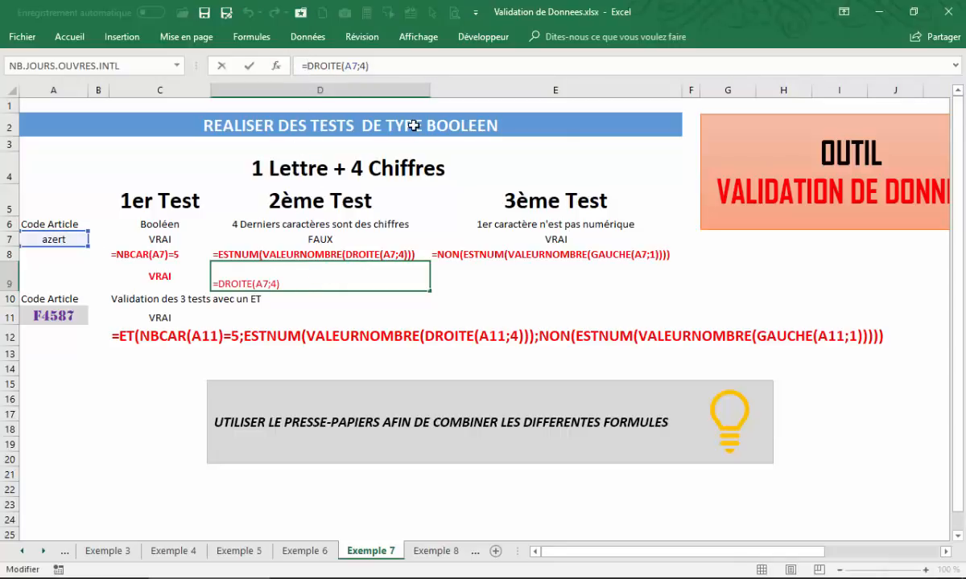
text(val)
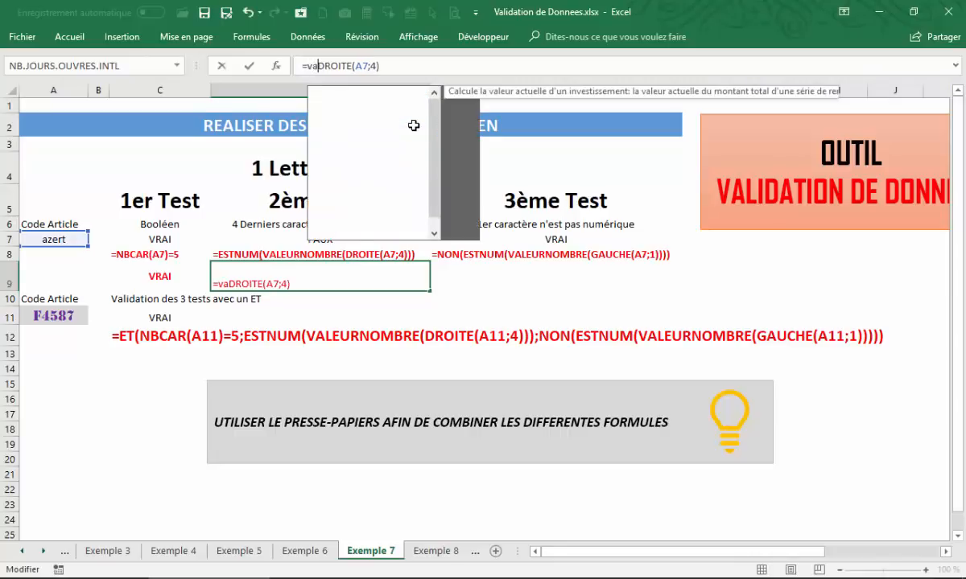
click(394, 130)
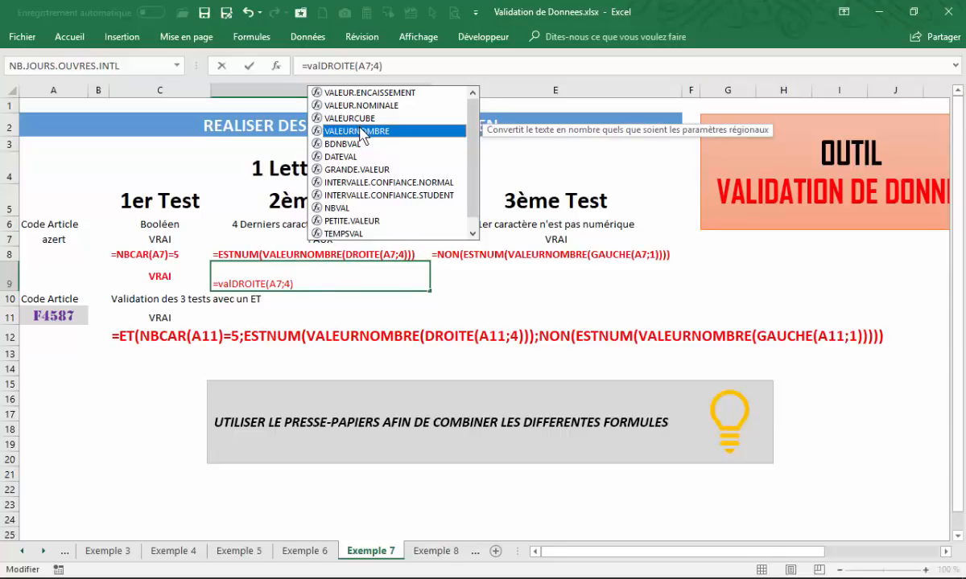
key(Tab)
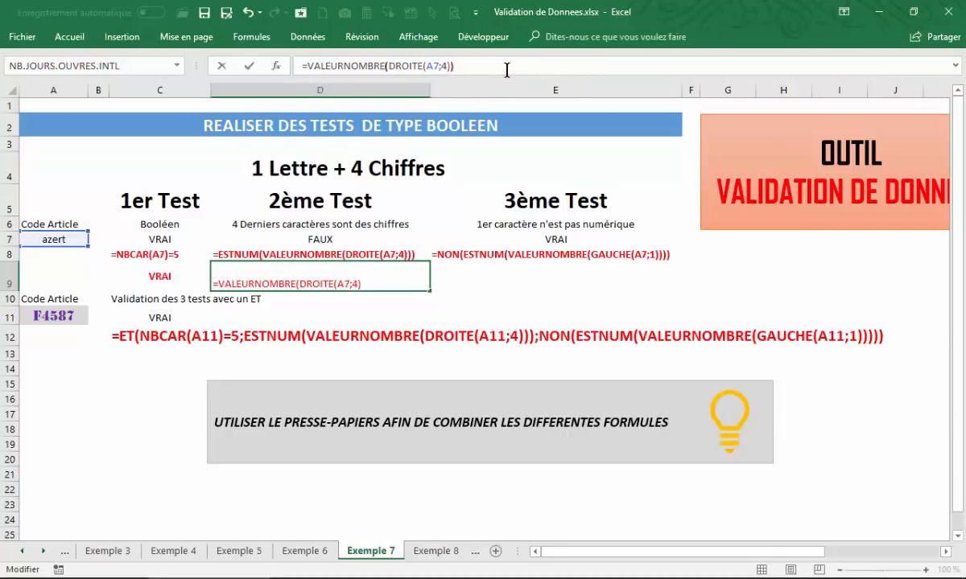
key(Return)
click(325, 274)
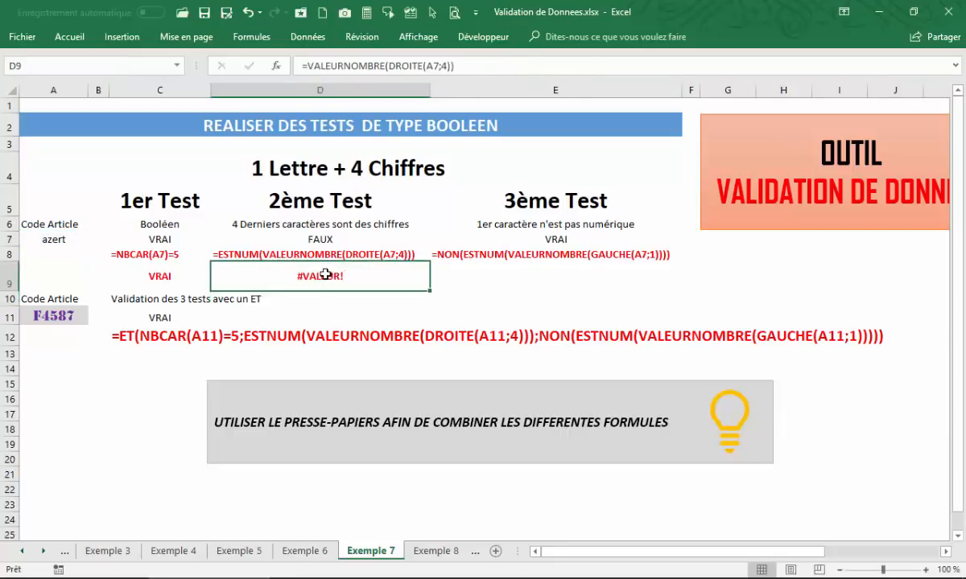
Replace the value in A7 with 12345 and check the number conversion in D9.
click(50, 239)
text(12345)
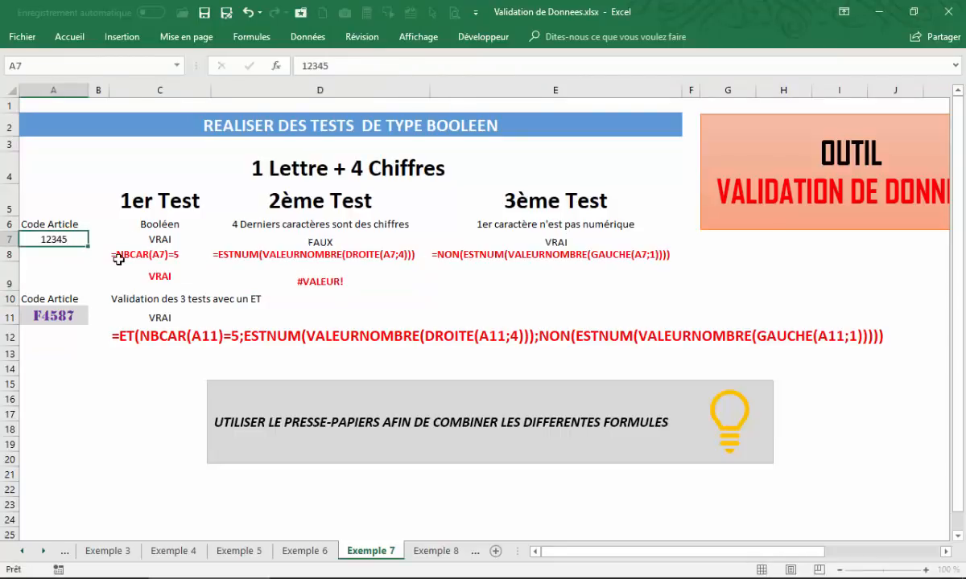
key(Return)
click(326, 274)
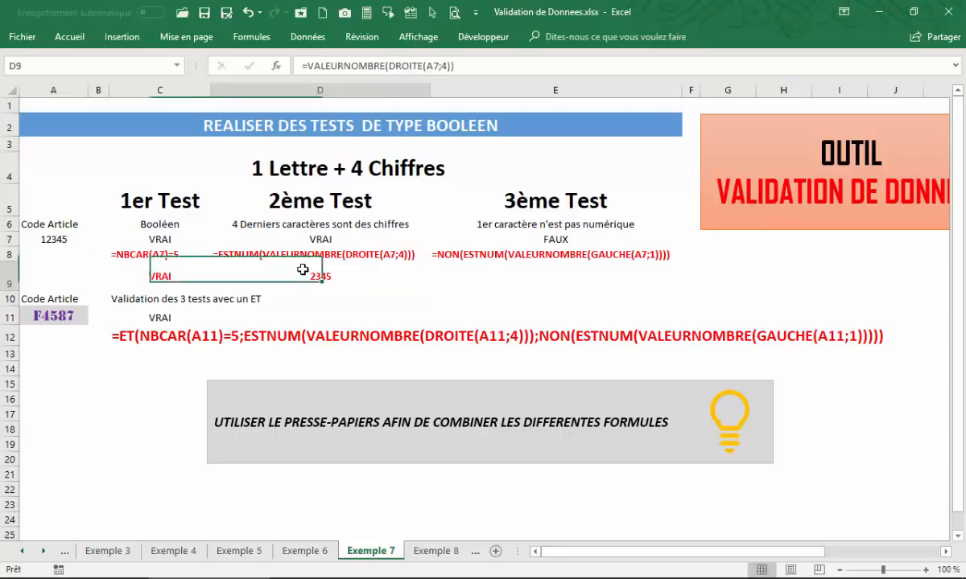
Enter the letters-only value sdfdsf in A7 to try the D9 conversion on text.
click(50, 239)
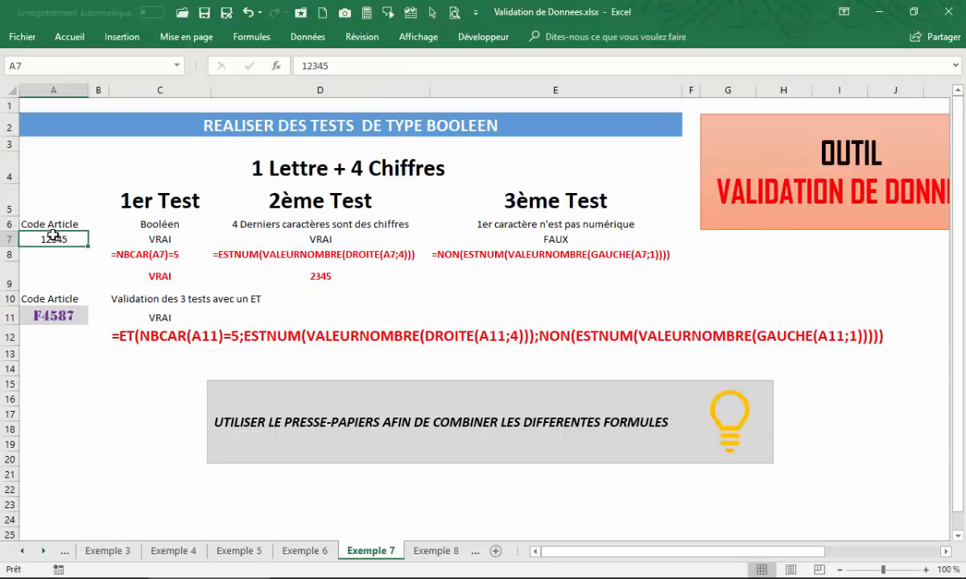
text(sdfdsf)
key(Return)
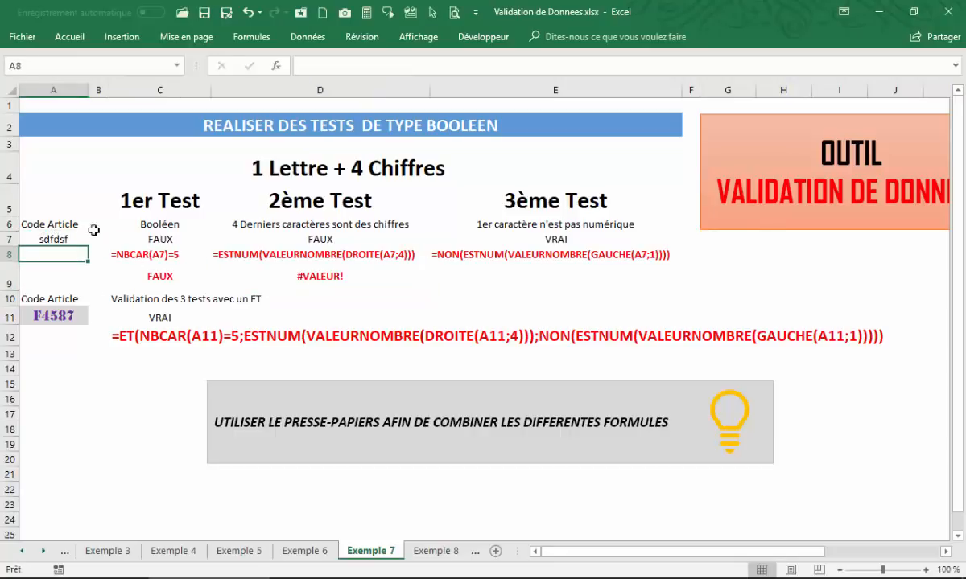
click(294, 265)
Clear A7, enter 12345 again, and select the conversion formula in D9.
click(73, 238)
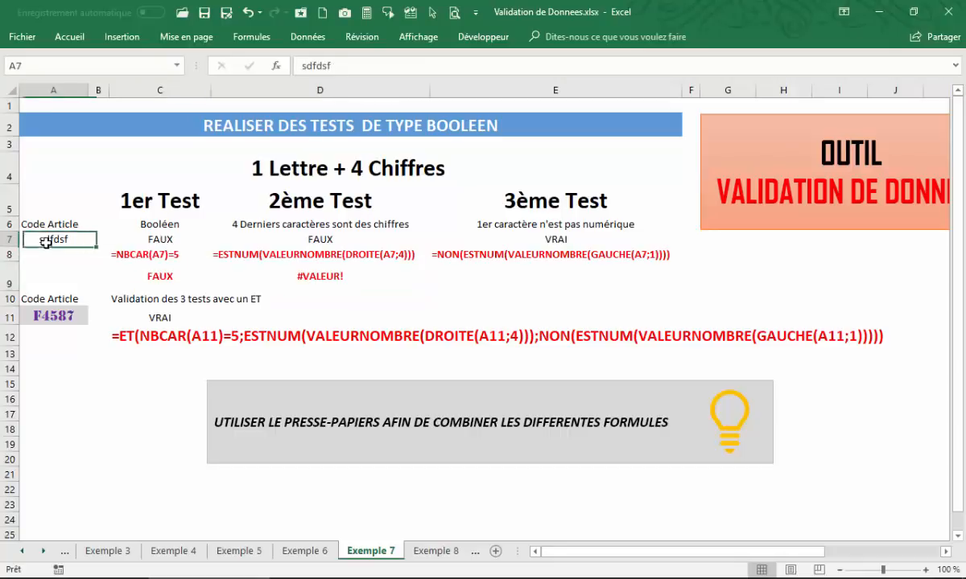
key(Delete)
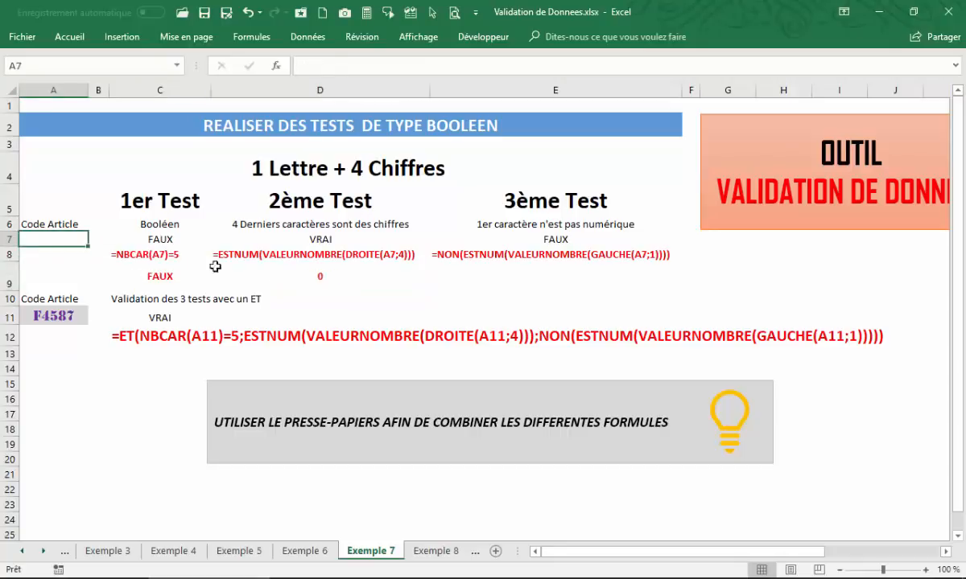
text(12345)
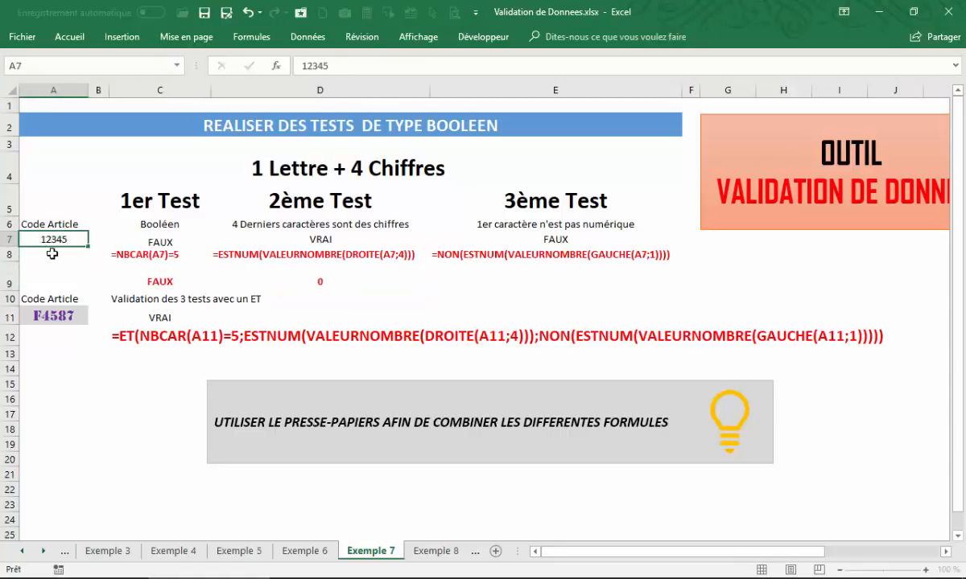
key(Return)
click(308, 277)
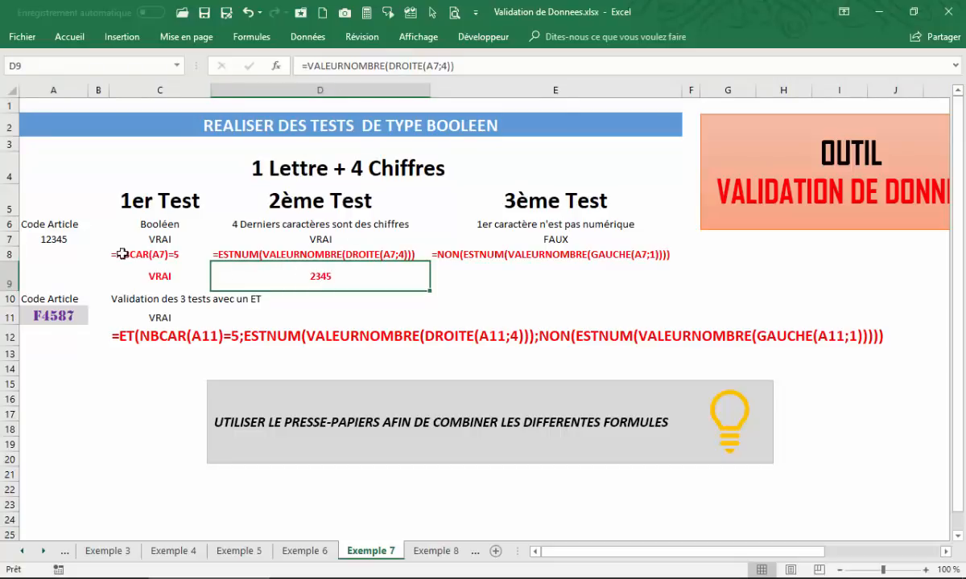
Wrap the D9 formula in ESTNUM so it reads =ESTNUM(VALEURNOMBRE(DROITE(A7;4))).
click(304, 65)
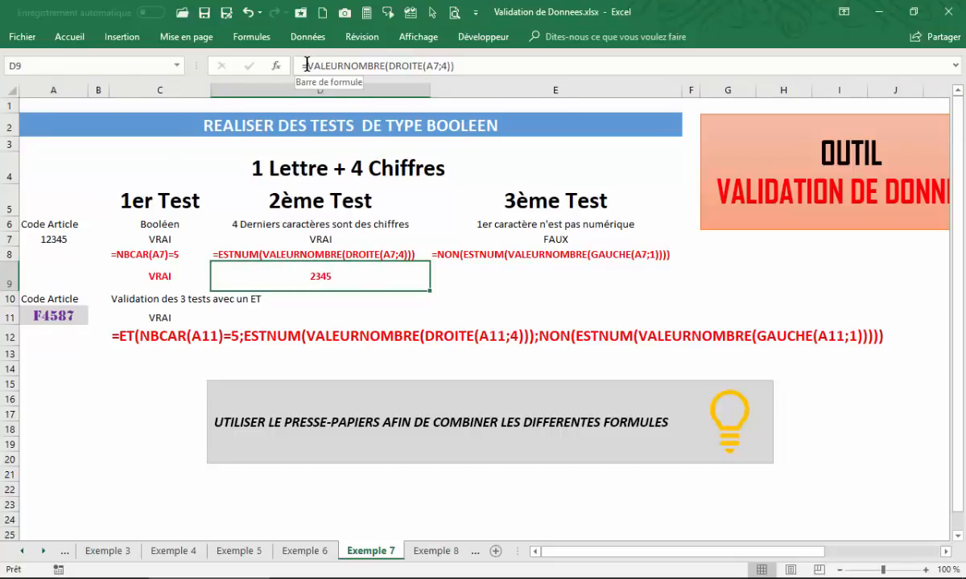
text(est)
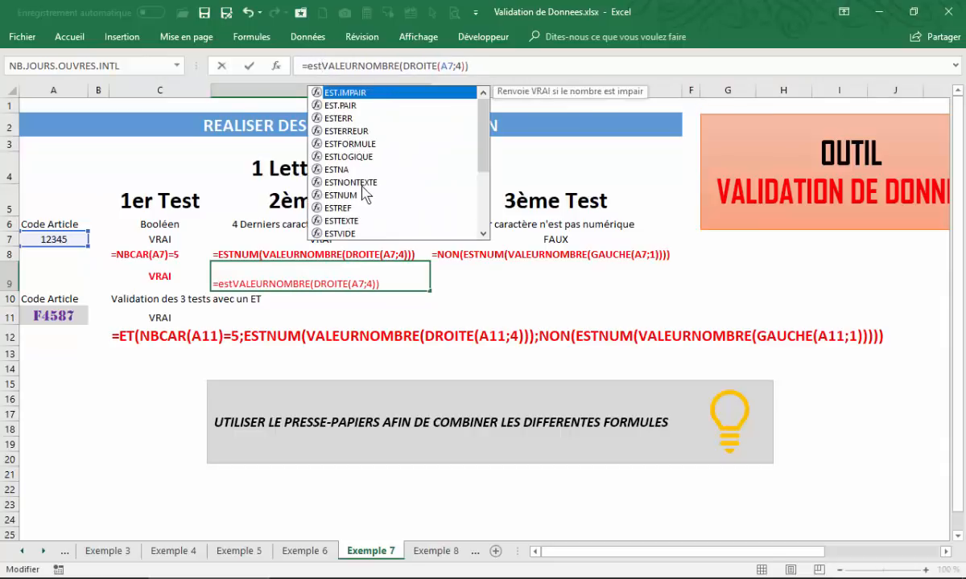
double_click(340, 195)
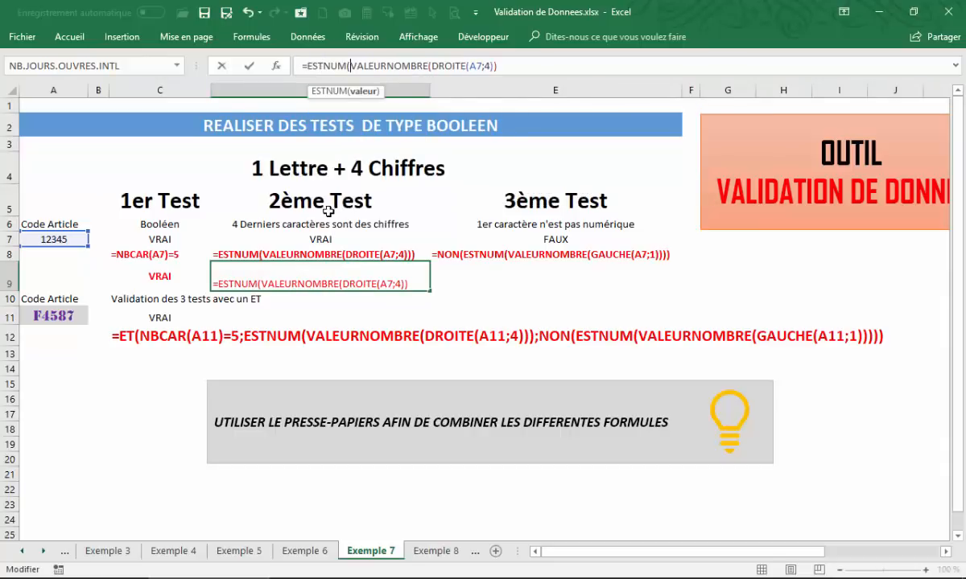
click(347, 65)
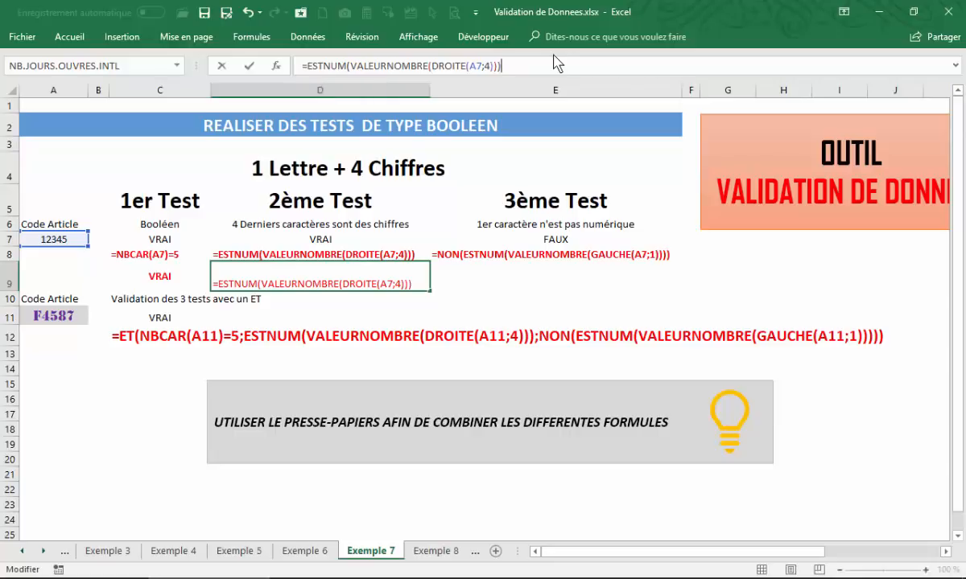
key(Return)
click(252, 276)
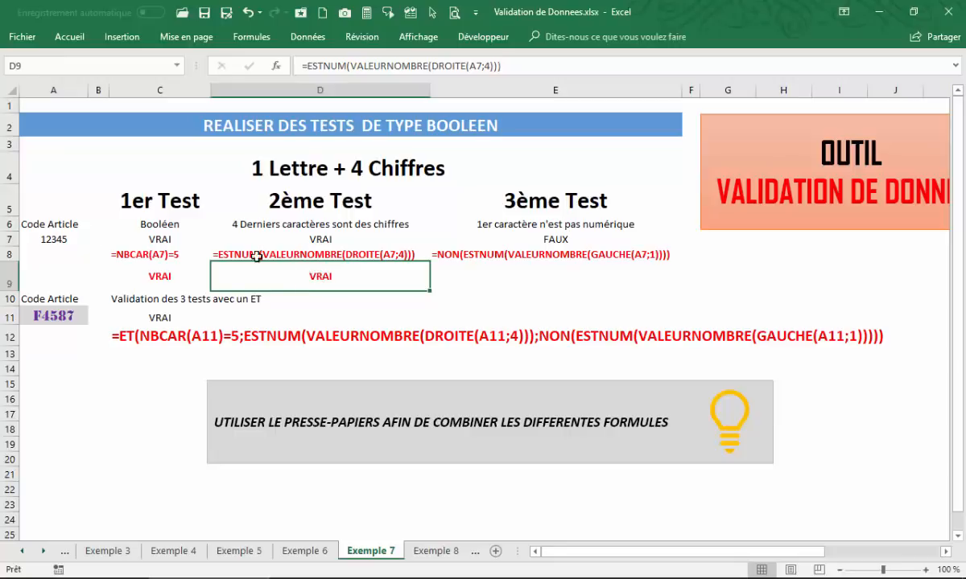
Enter the mixed code A12BB in A7 and check the second test in D9.
click(58, 235)
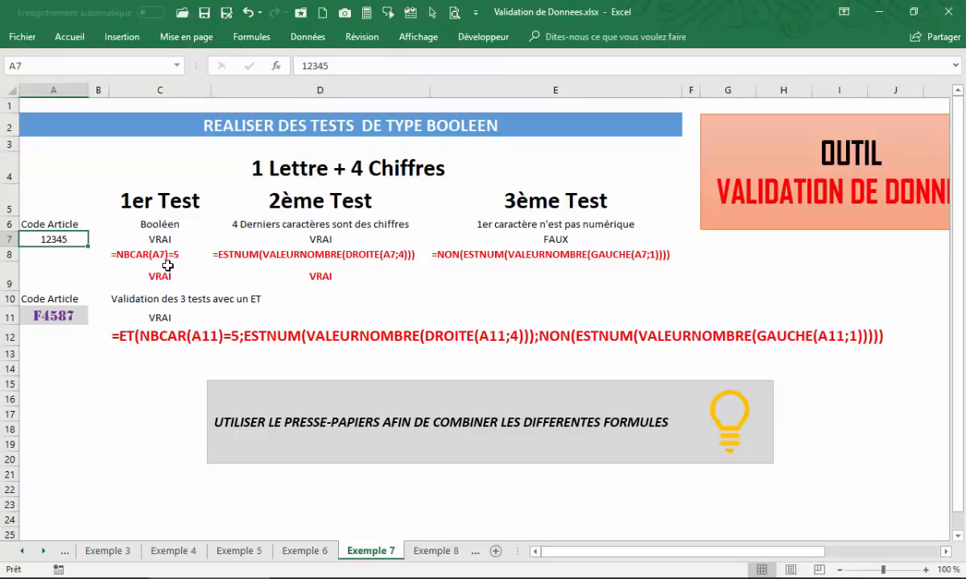
text(A)
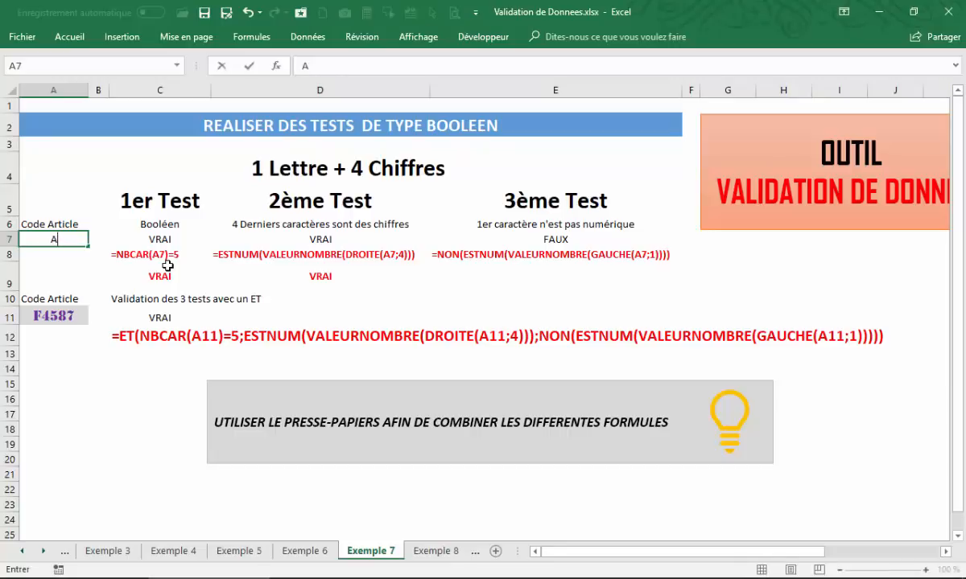
text(12BB)
key(Return)
click(354, 278)
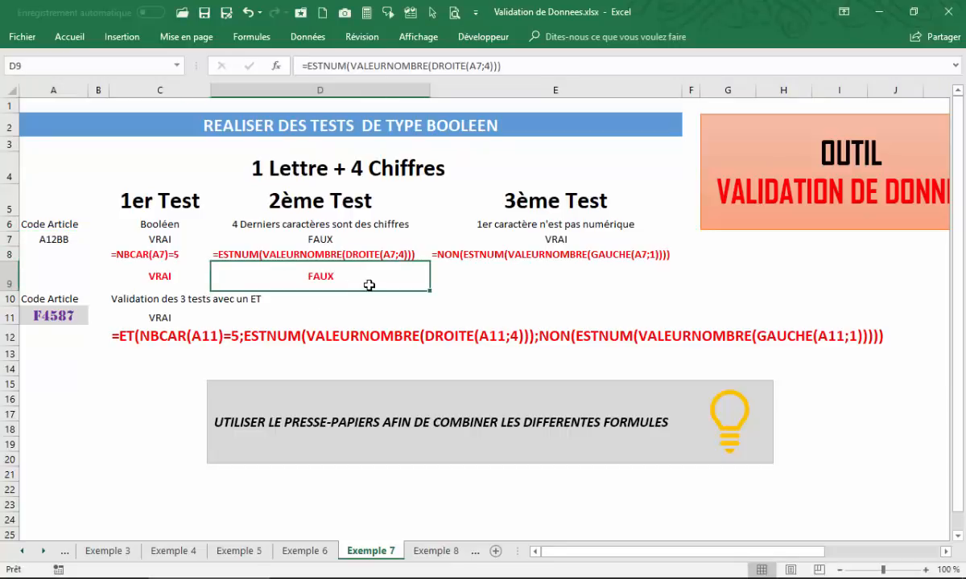
Edit the article code in A7 to A122B, changing its fourth character to 2.
click(36, 238)
click(324, 67)
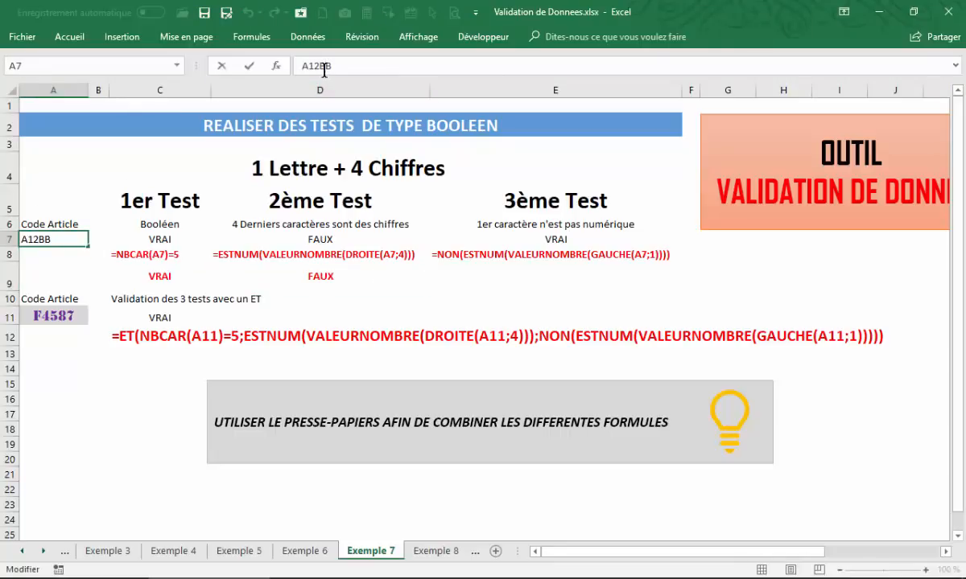
key(BackSpace)
text(2)
key(Return)
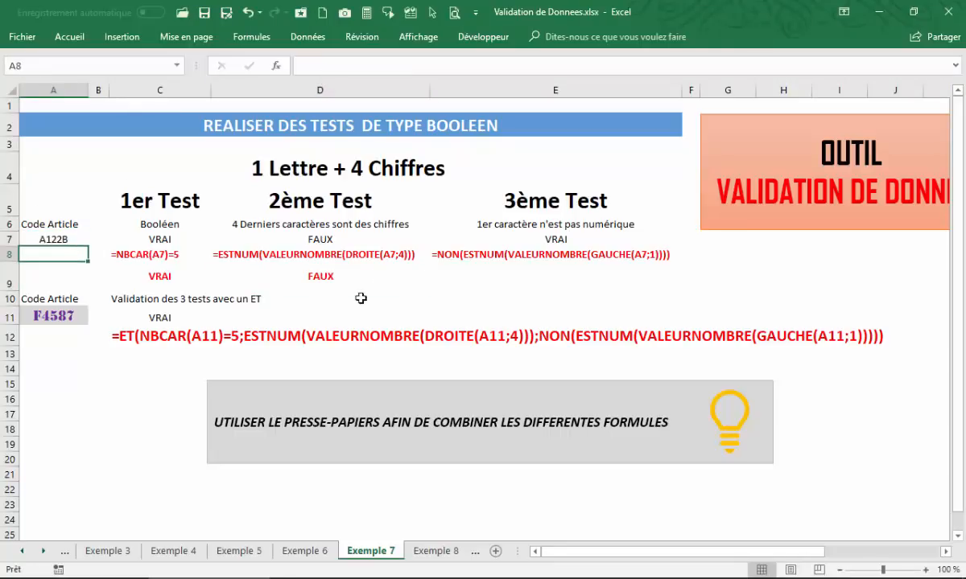
Change the article code in A7 to A1223 and check the second test in D9.
click(310, 272)
click(87, 238)
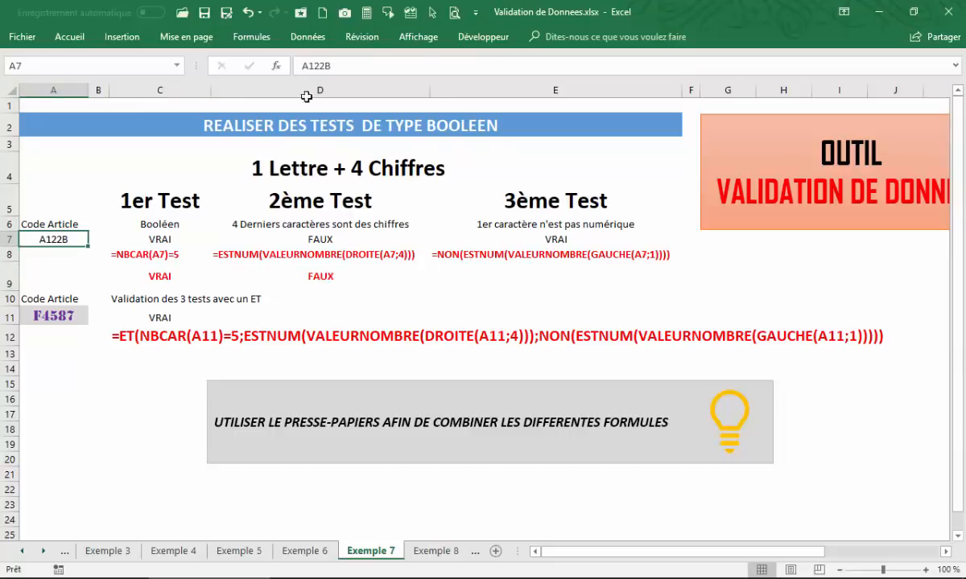
click(359, 64)
key(BackSpace)
text(3)
key(Return)
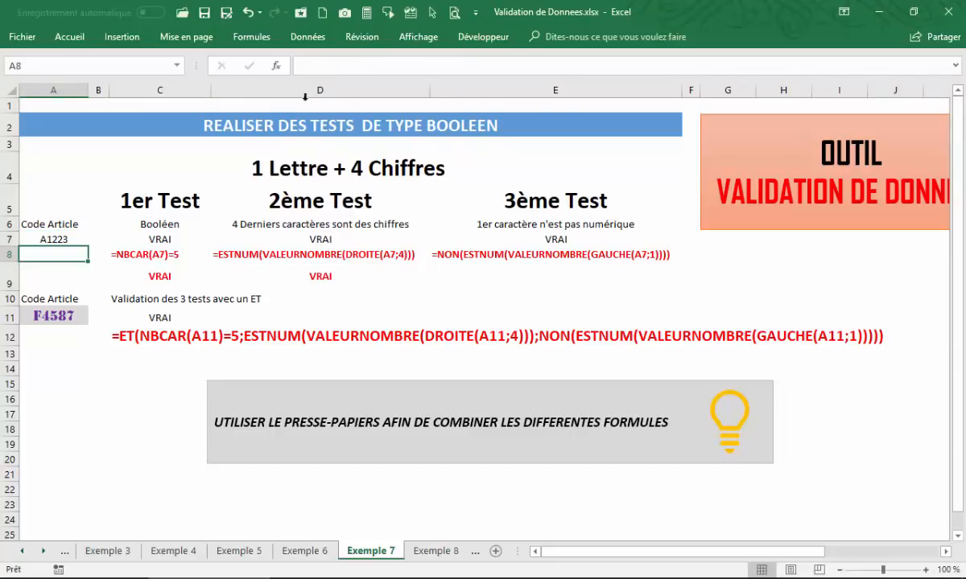
click(320, 274)
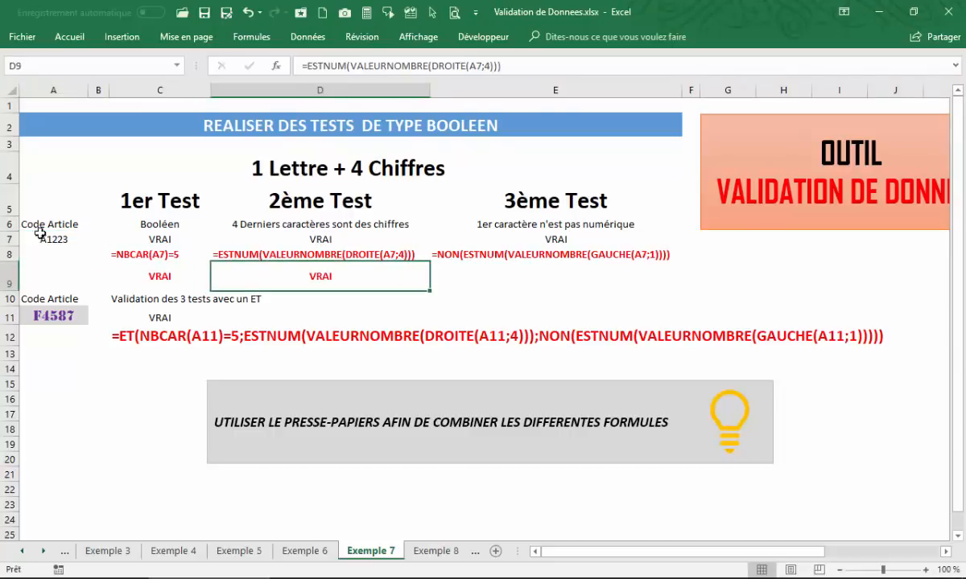
Try the article code AV223 in A7, replacing its second character with V.
click(313, 66)
key(BackSpace)
text(V)
key(Return)
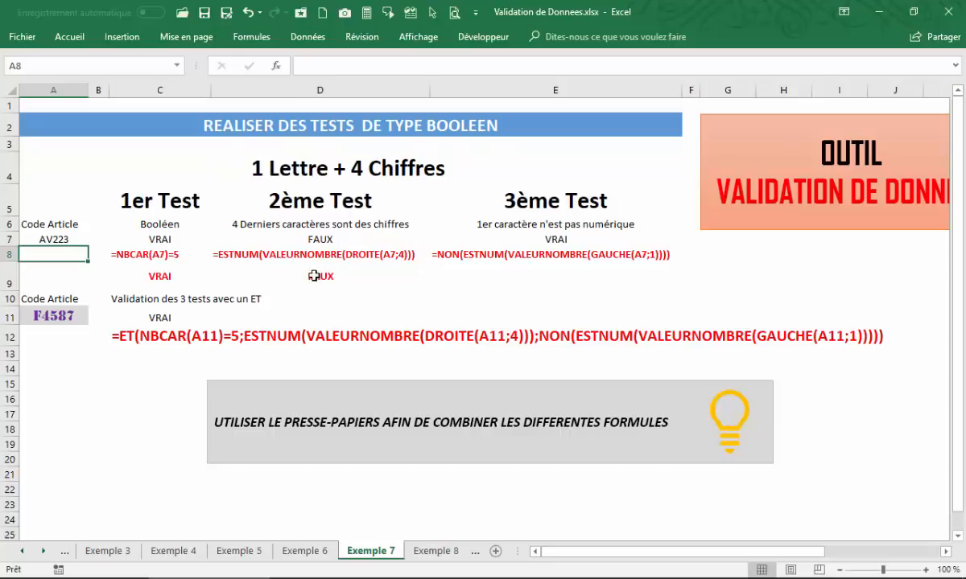
Set the article code in A7 back to A1223 and check the second test in D9 again.
click(56, 240)
click(308, 68)
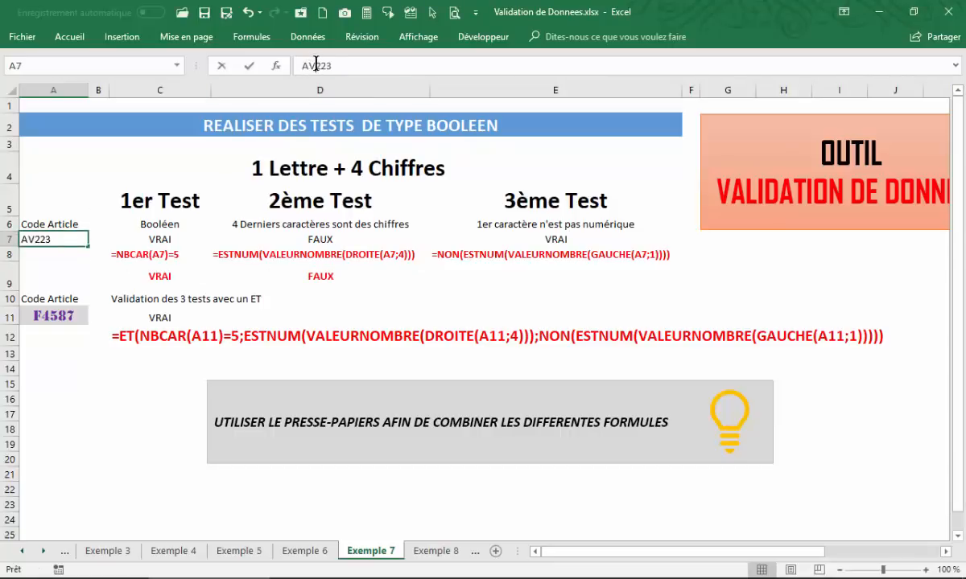
key(Delete)
text(1)
key(Return)
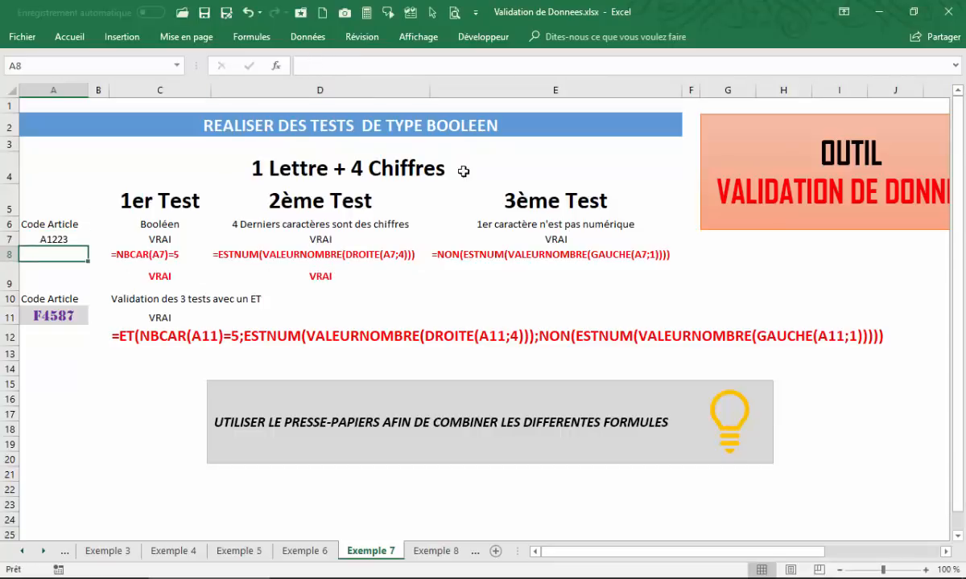
click(300, 277)
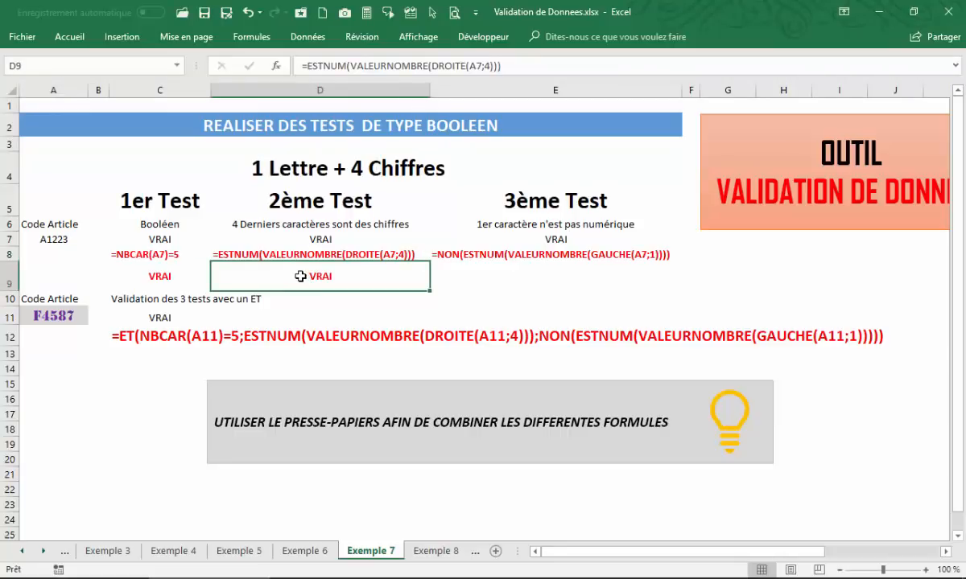
Enter =GAUCHE(A7;1) in E9 to extract the first character of the article code.
click(545, 273)
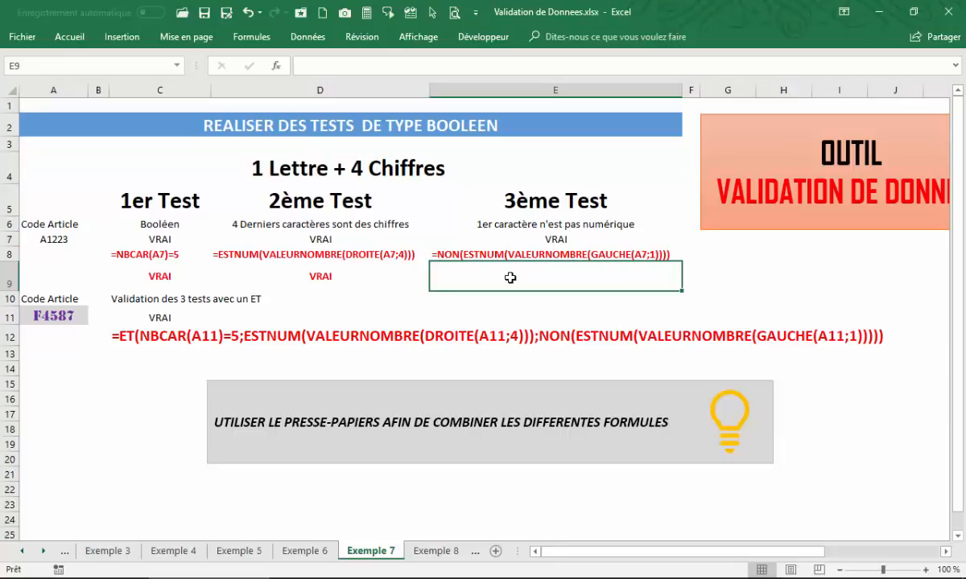
text(=auche)
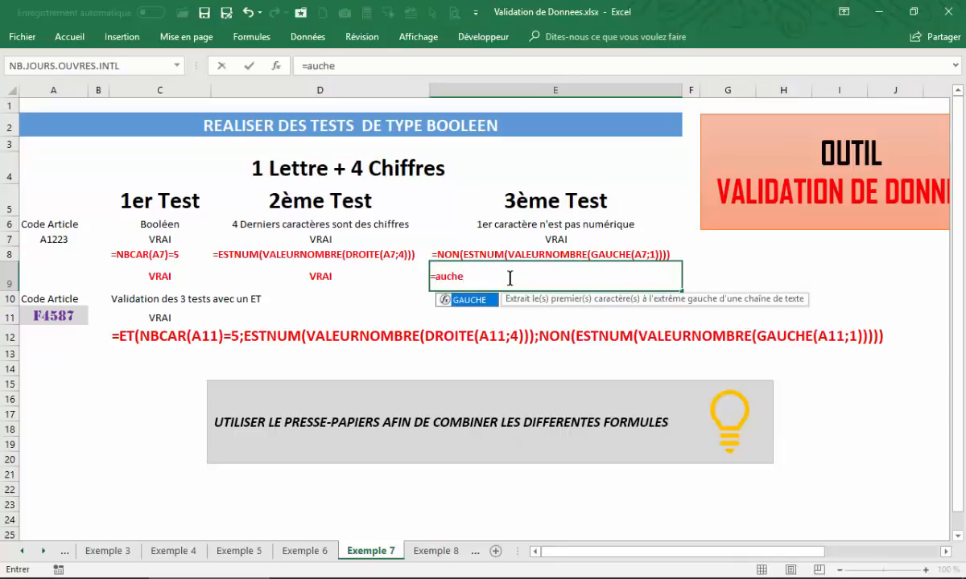
key(BackSpace)
key(BackSpace)
key(BackSpace)
key(BackSpace)
key(BackSpace)
text(gau)
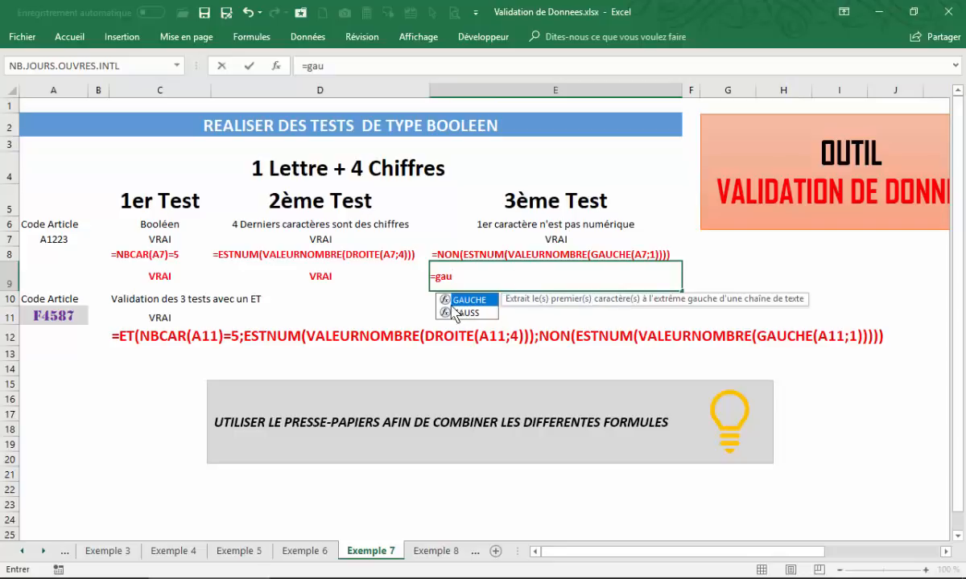
double_click(467, 301)
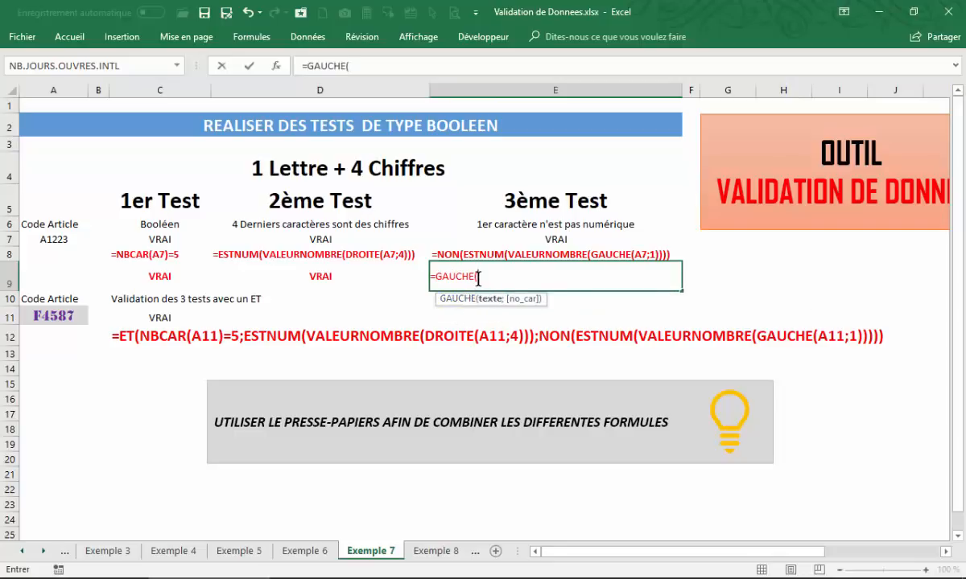
click(50, 239)
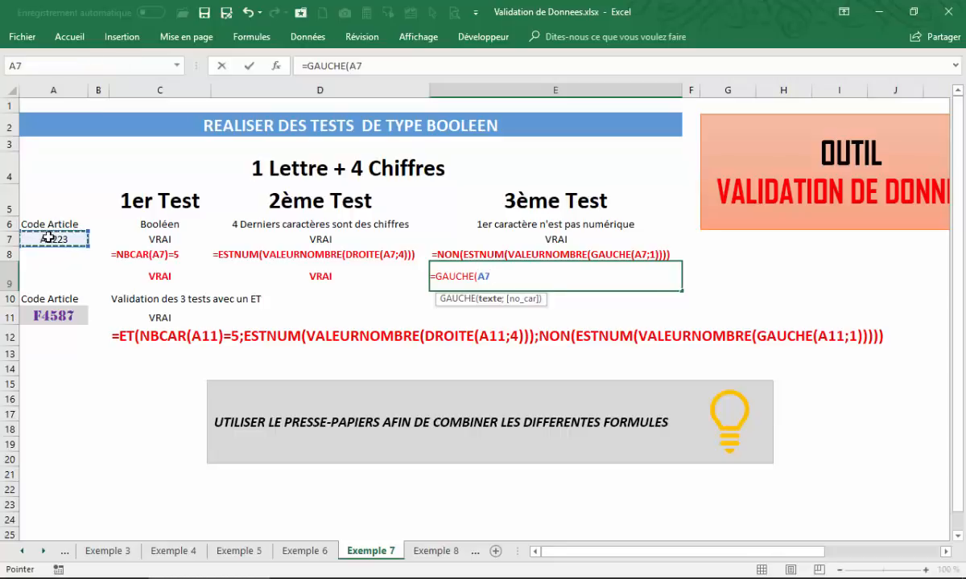
text(;)
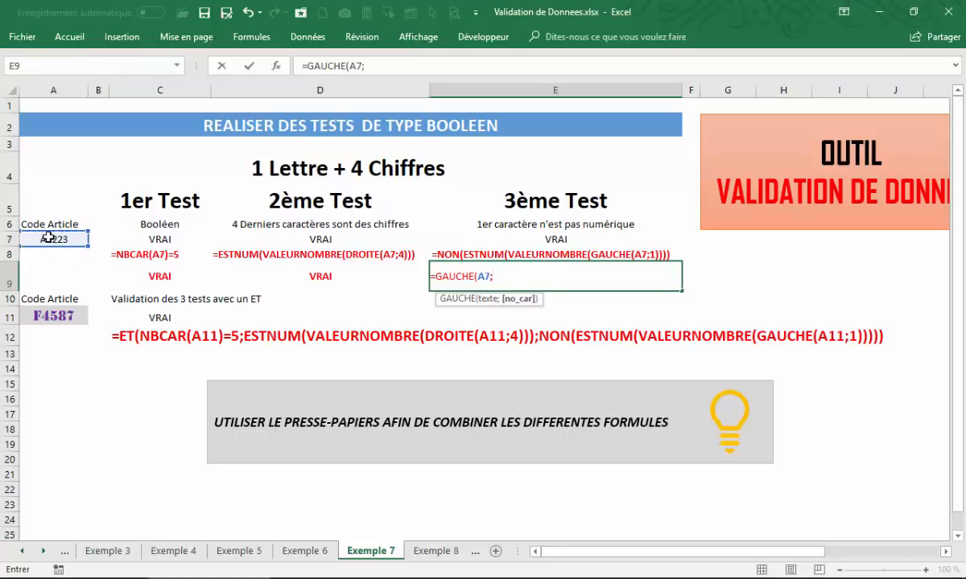
text(1))
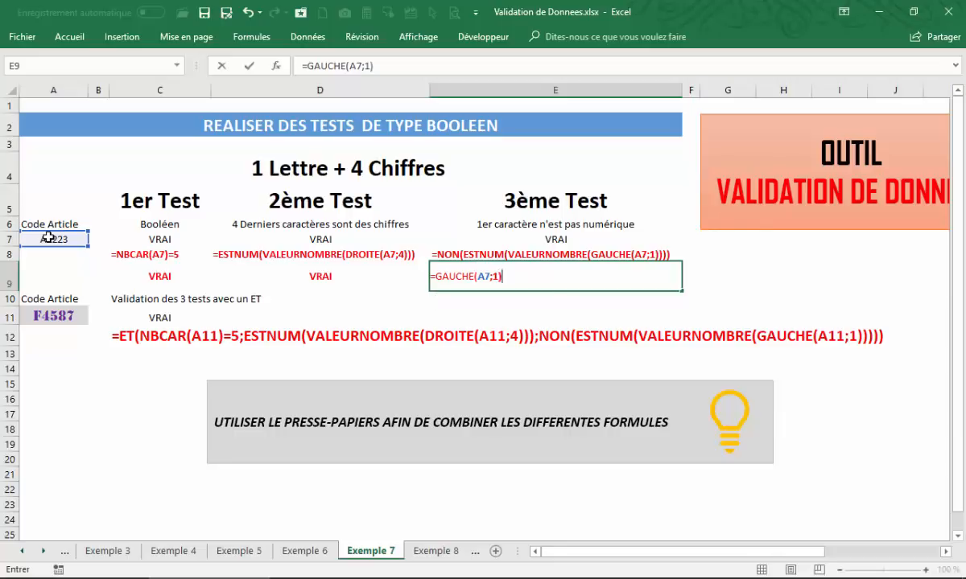
key(Return)
click(505, 269)
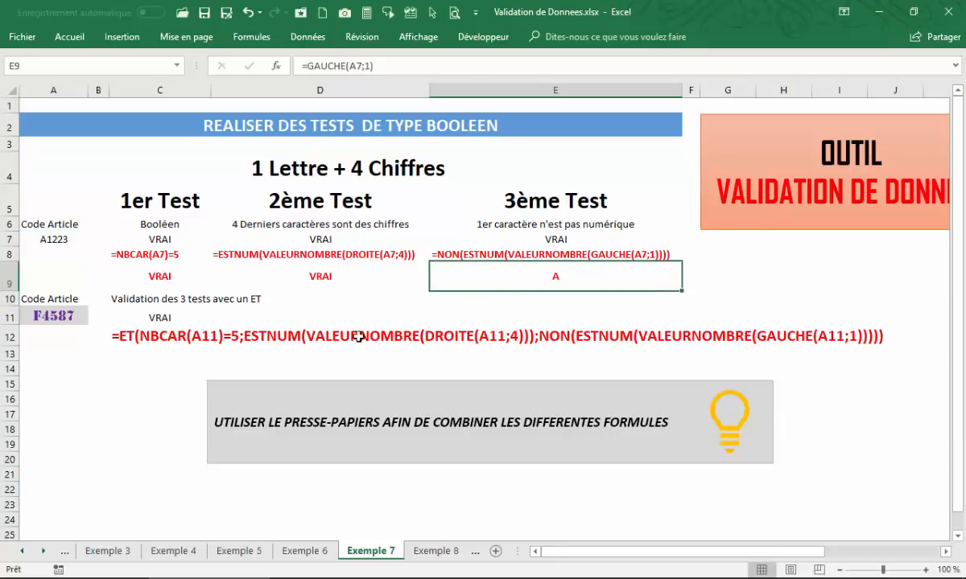
Change the article code in A7 to CB223, replacing its first two characters with CB.
click(50, 239)
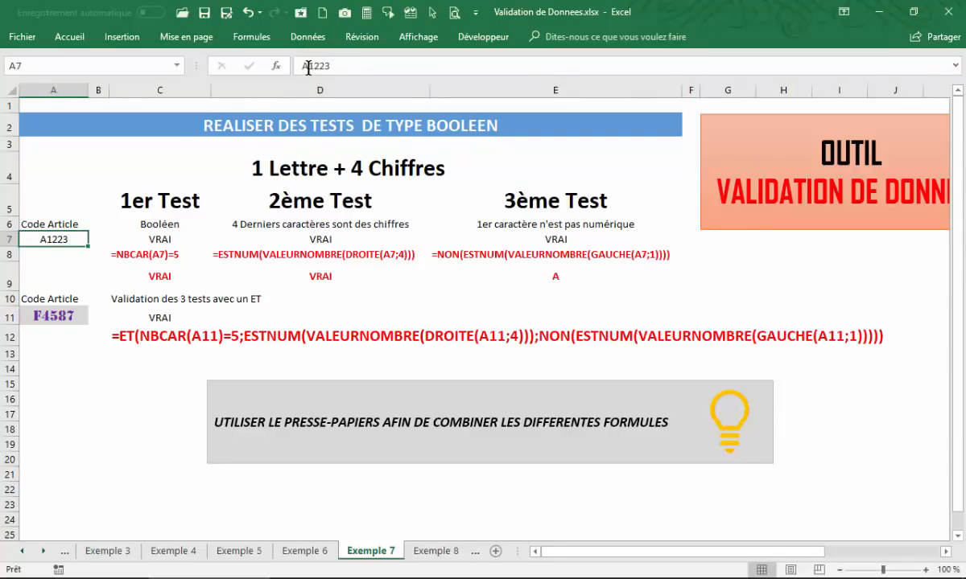
drag(308, 68, 298, 67)
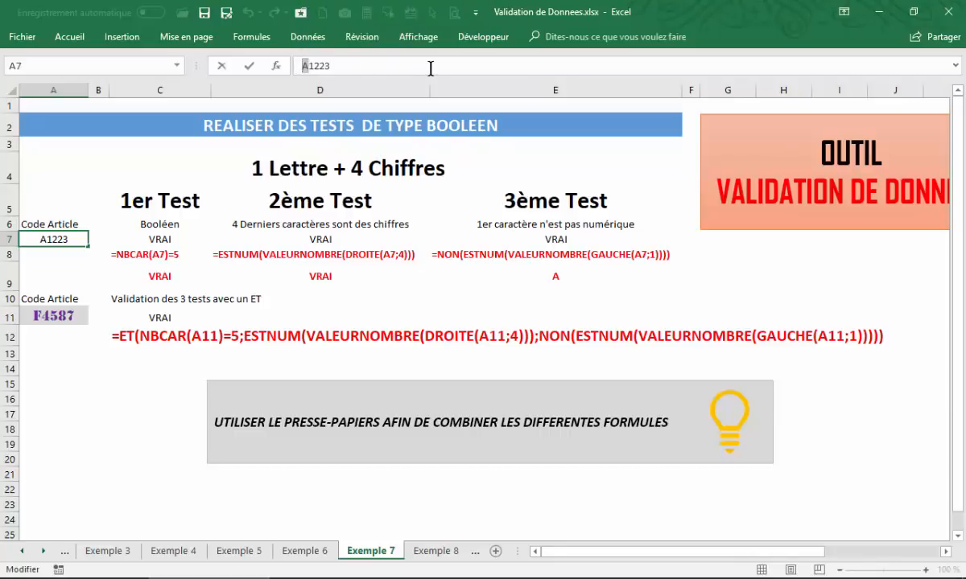
text(CB)
key(Return)
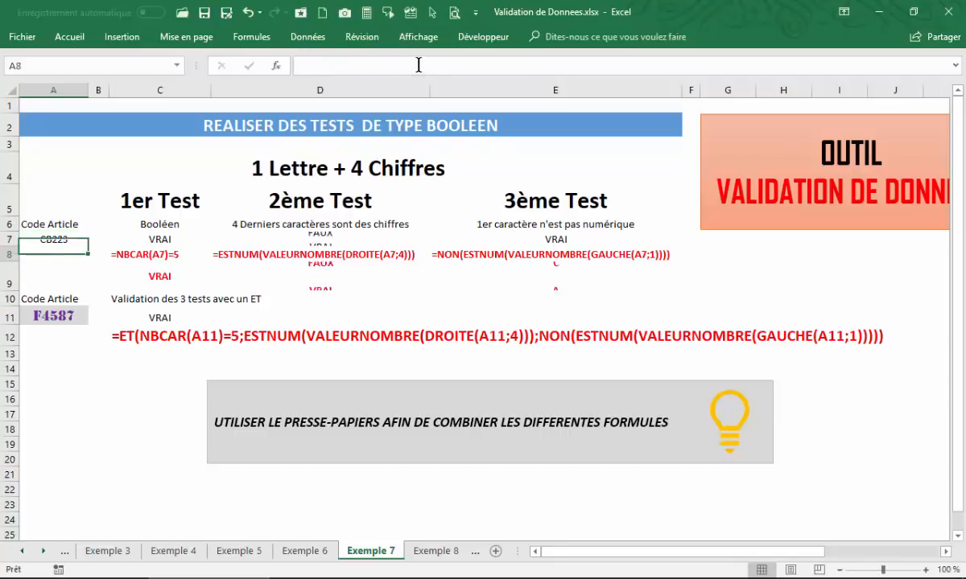
click(54, 239)
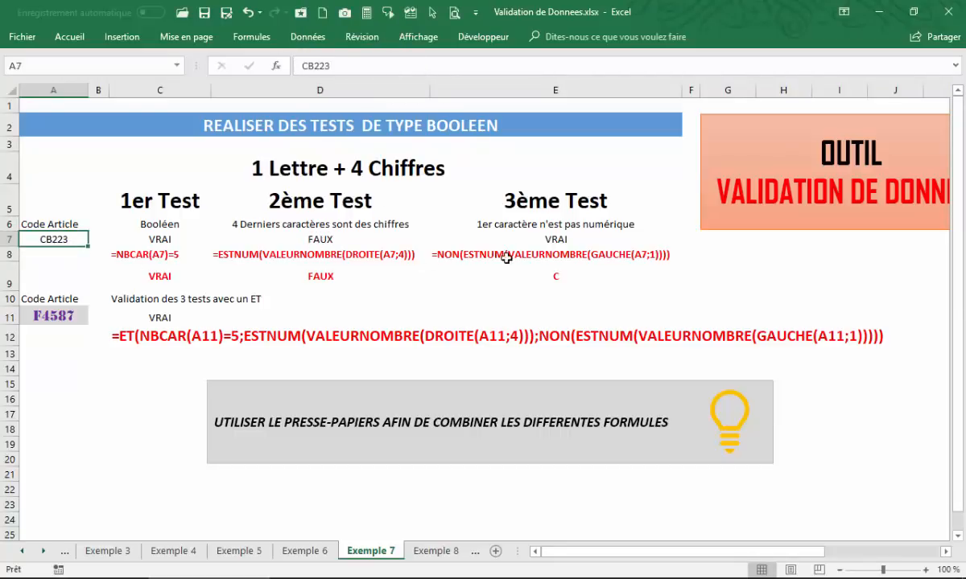
Wrap the E9 formula in VALEURNOMBRE so it reads =VALEURNOMBRE(GAUCHE(A7;1)).
click(553, 274)
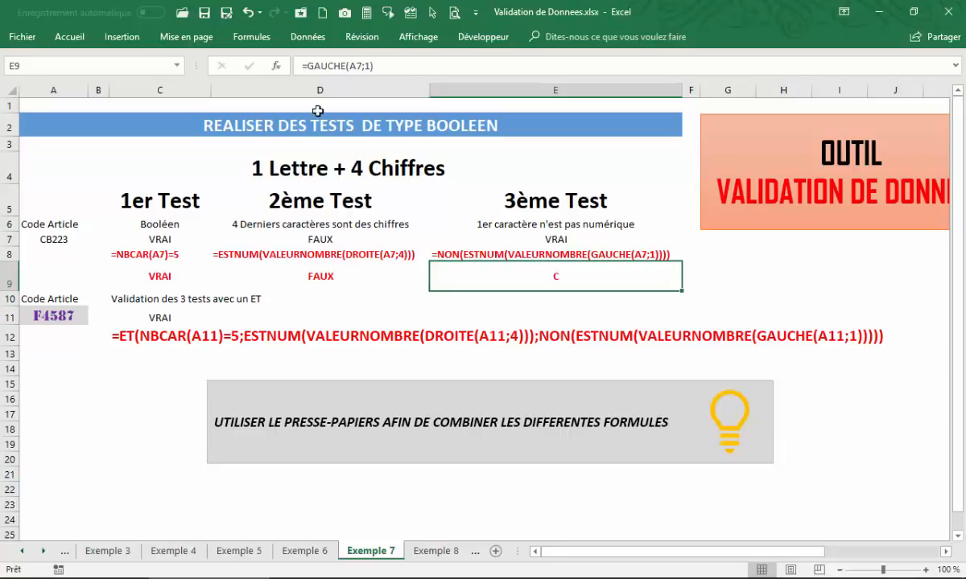
click(306, 65)
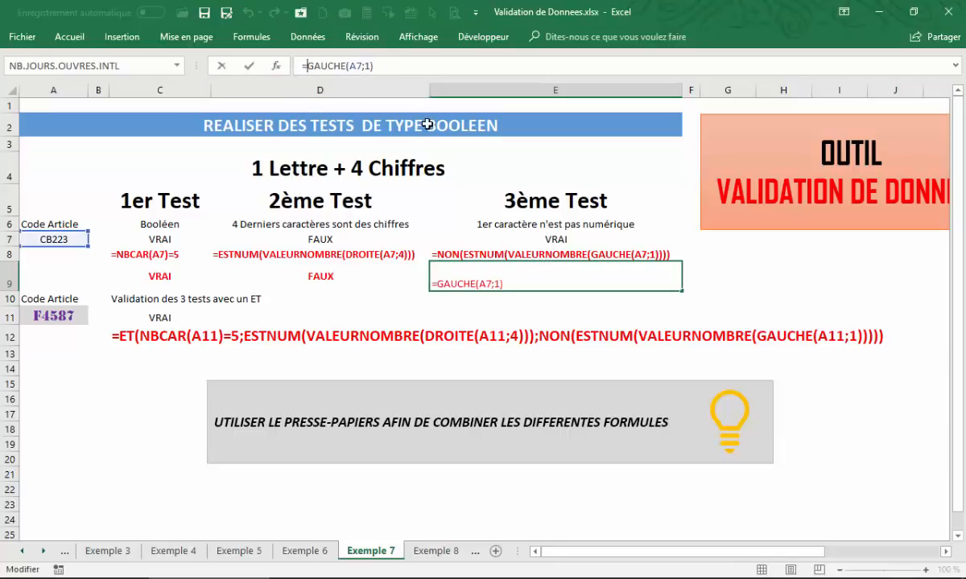
text(Vel)
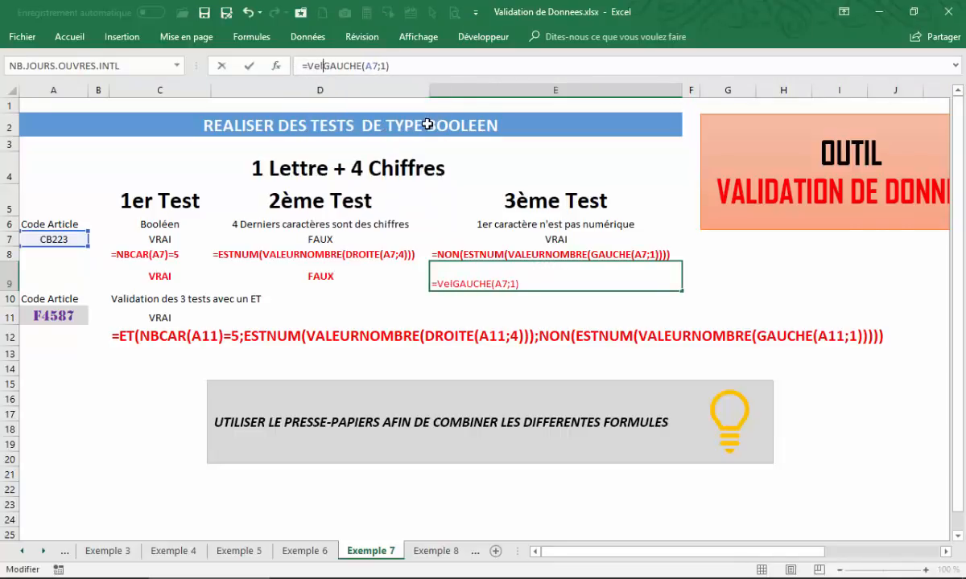
key(BackSpace)
key(BackSpace)
text(a)
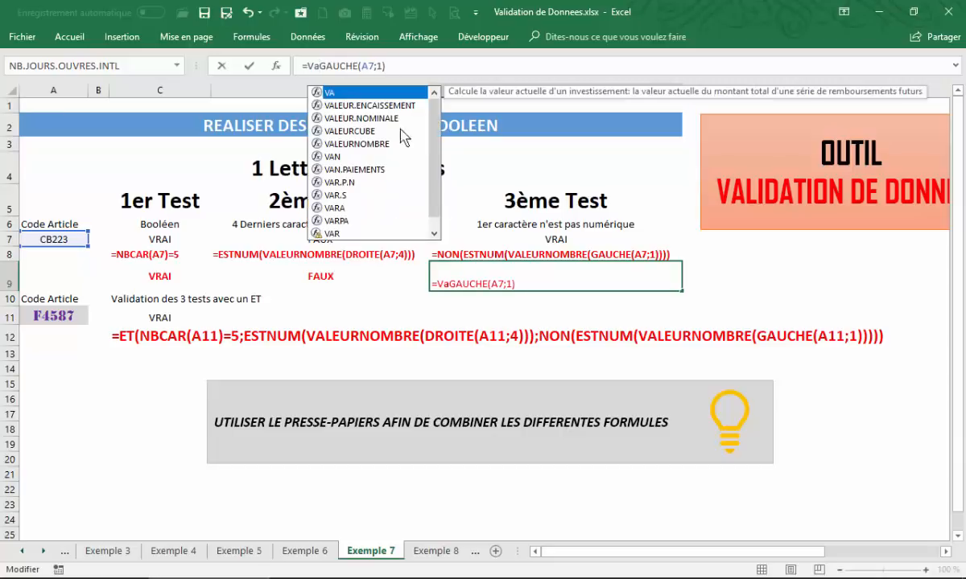
click(366, 144)
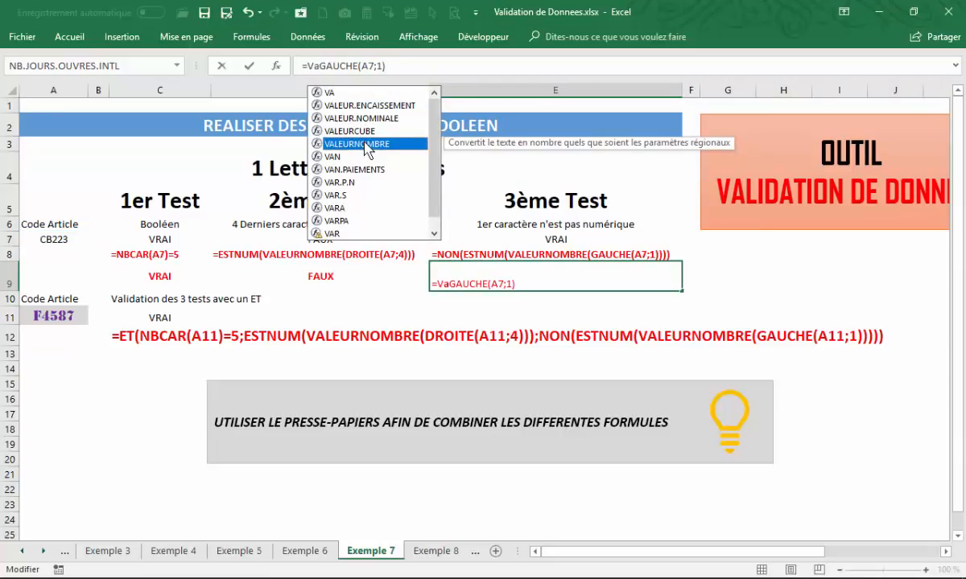
double_click(366, 145)
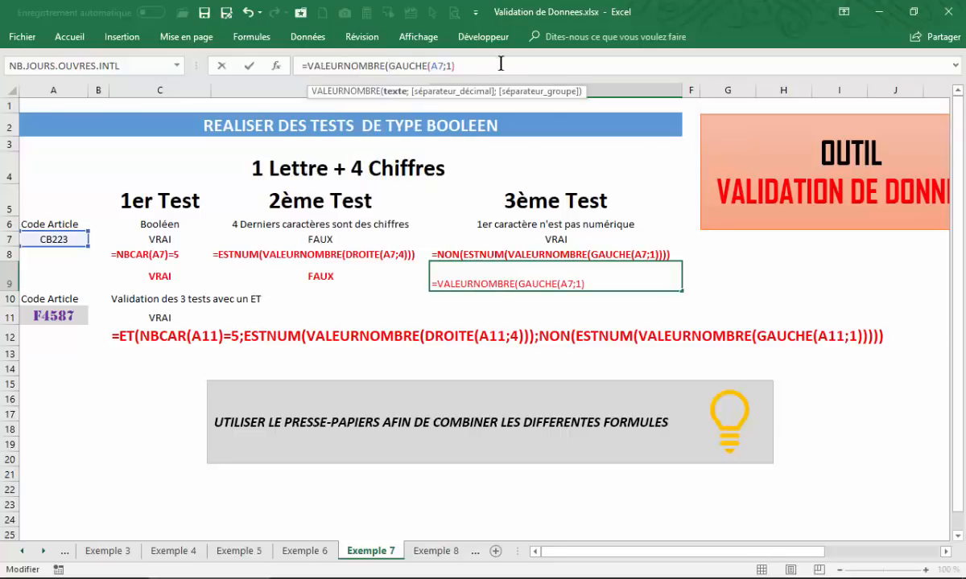
text())
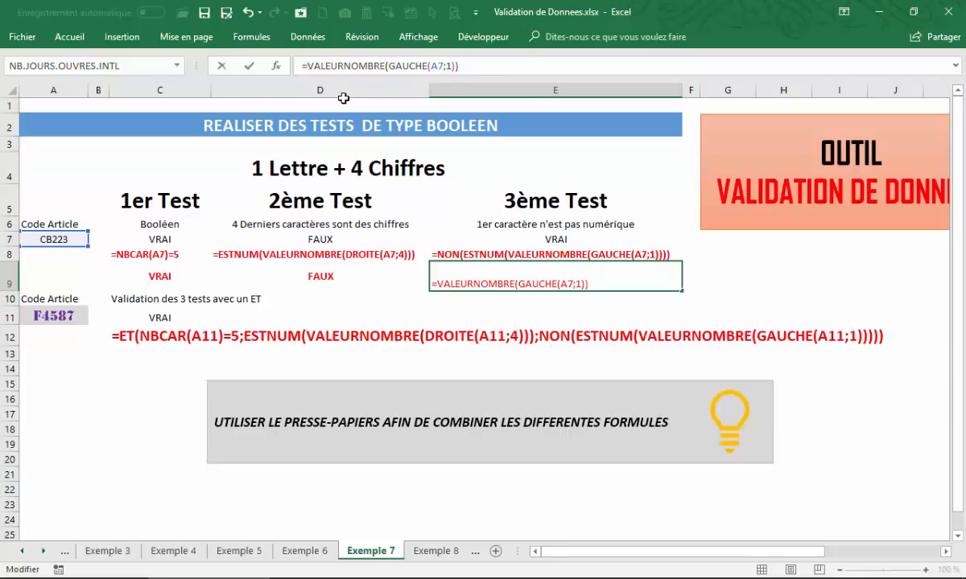
Nest the E9 conversion inside ESTNUM as =ESTNUM(VALEURNOMBRE(GAUCHE(A7;1))) and check the third test.
text(est)
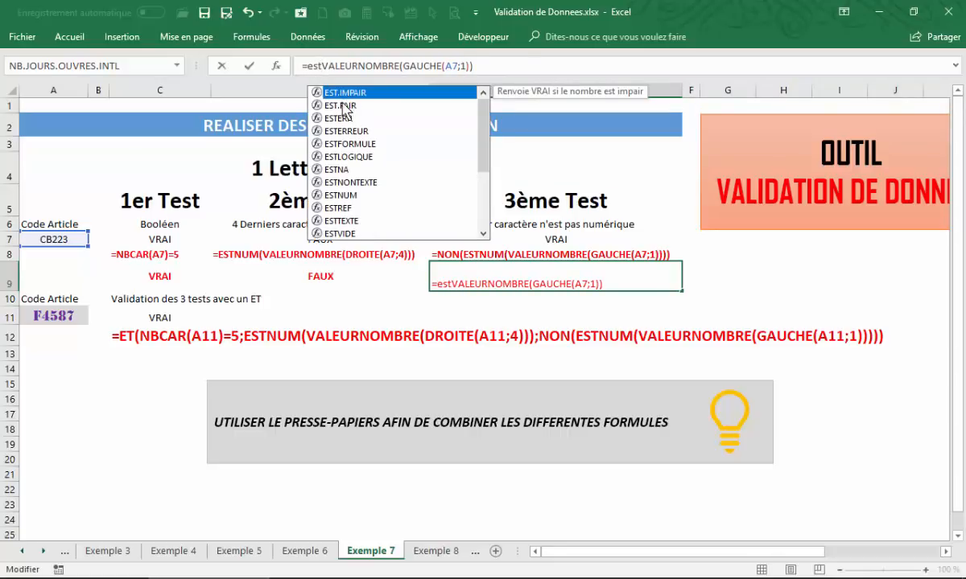
click(344, 196)
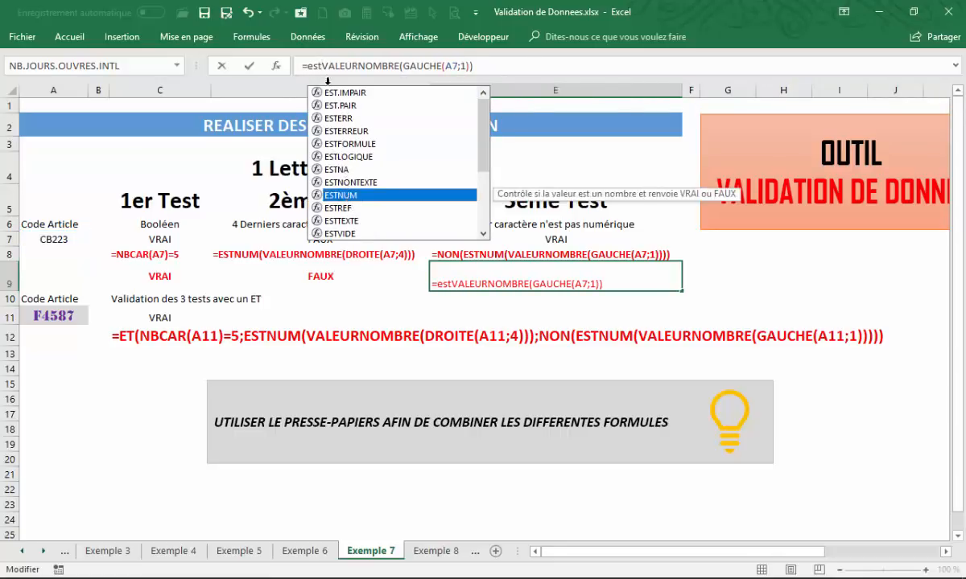
double_click(346, 198)
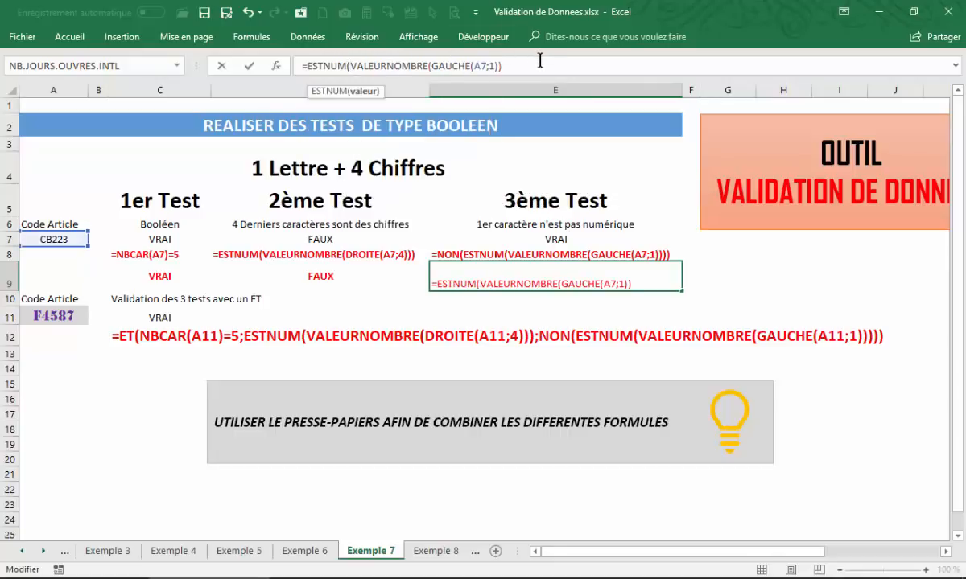
text())
key(Return)
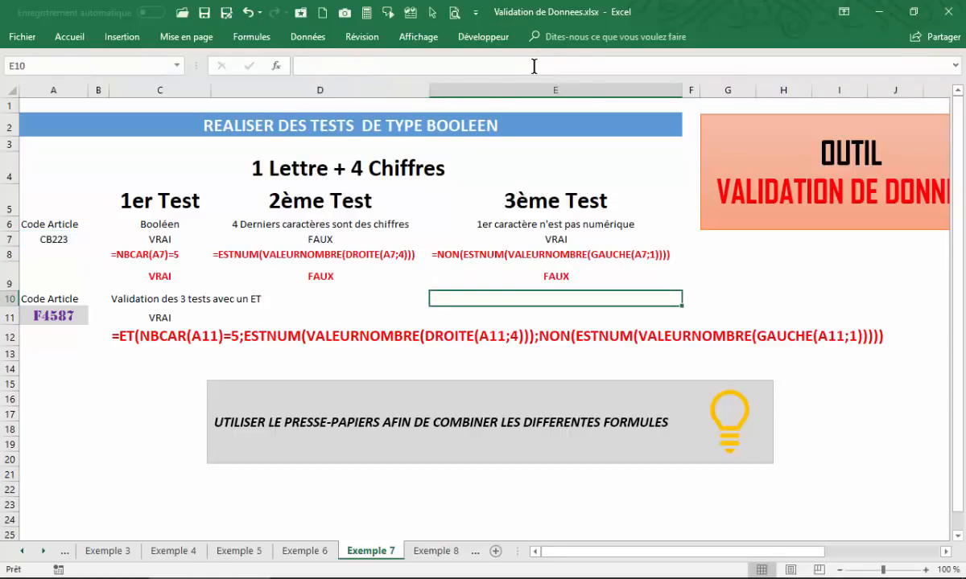
click(482, 273)
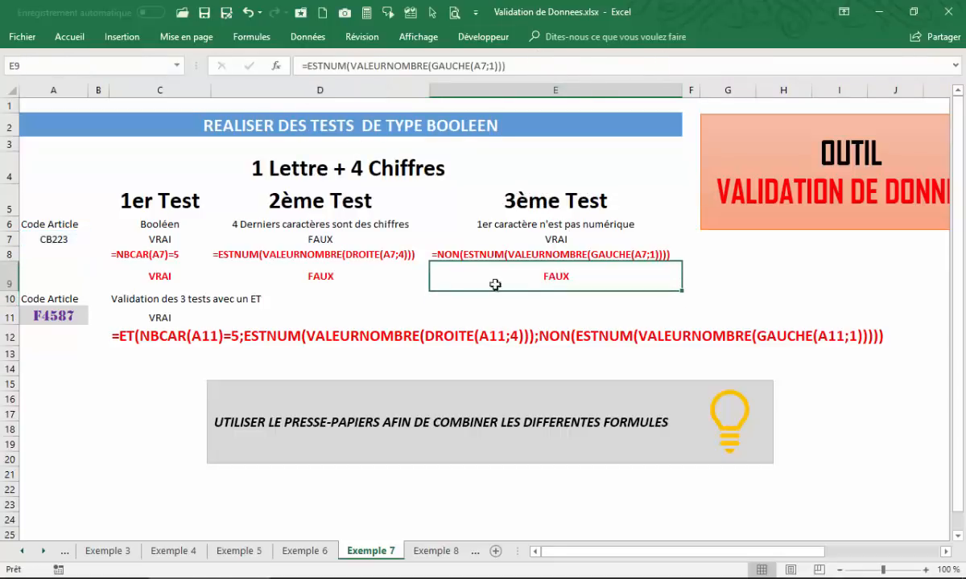
Wrap the E9 formula in NON so it reads =NON(ESTNUM(VALEURNOMBRE(GAUCHE(A7;1)))).
click(44, 242)
click(556, 274)
click(305, 65)
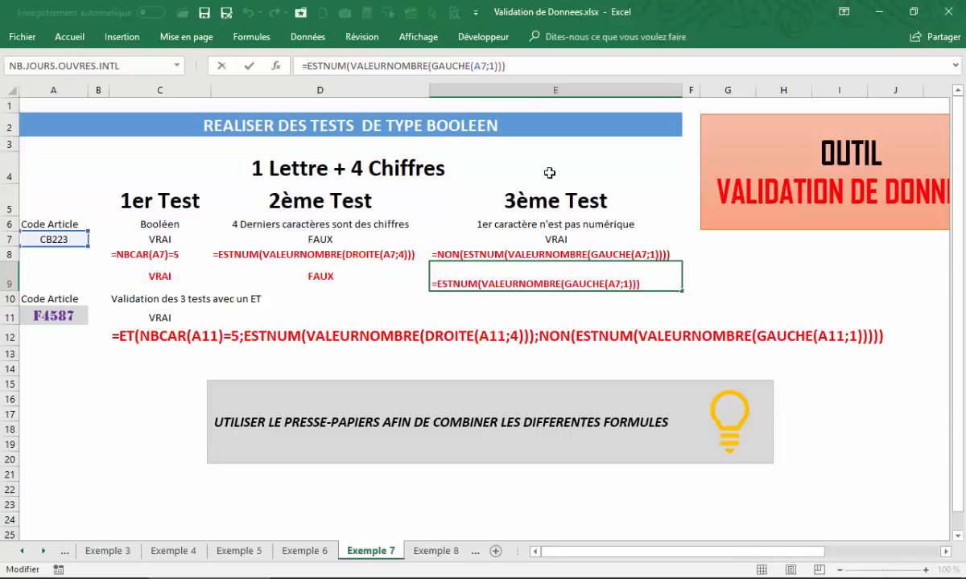
text(non)
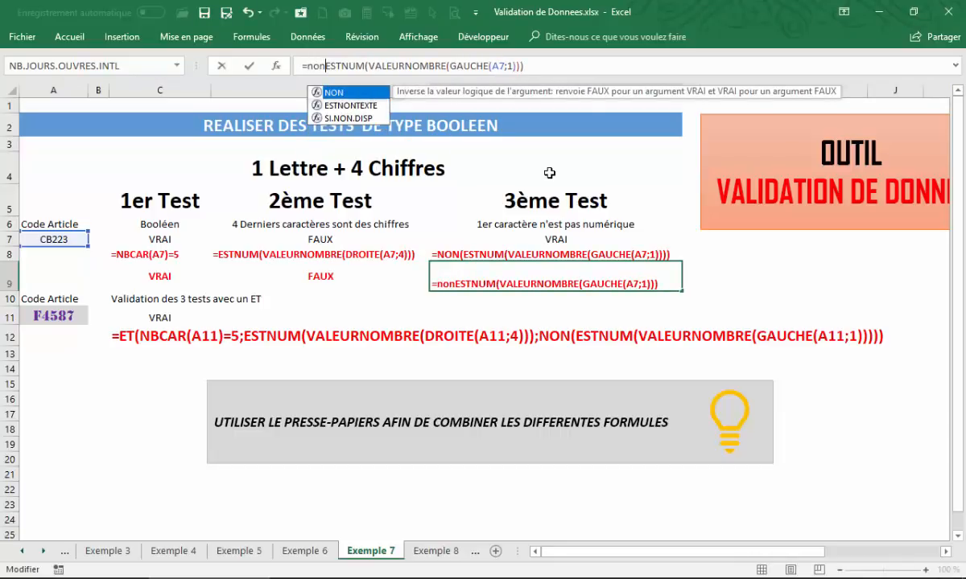
text(()
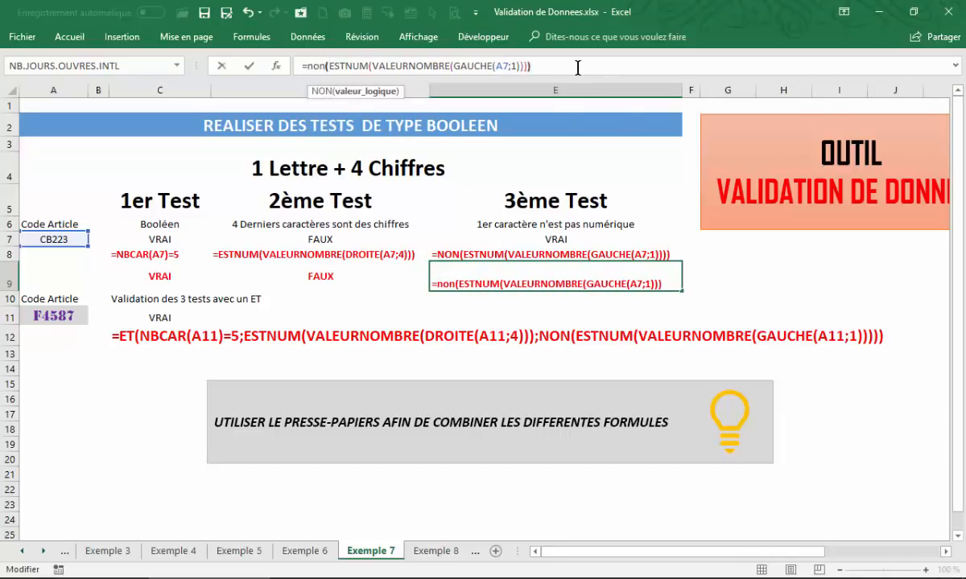
text())
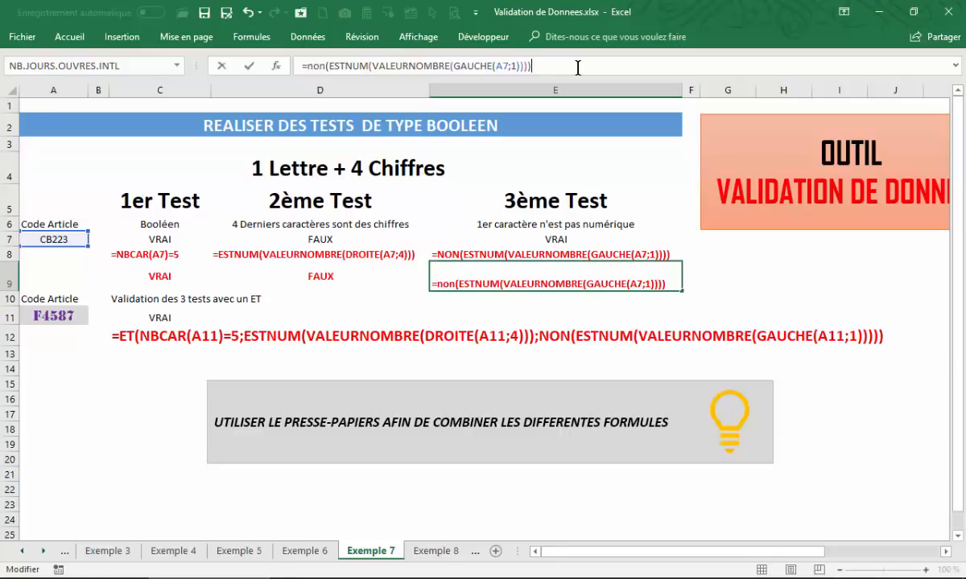
key(Return)
click(555, 276)
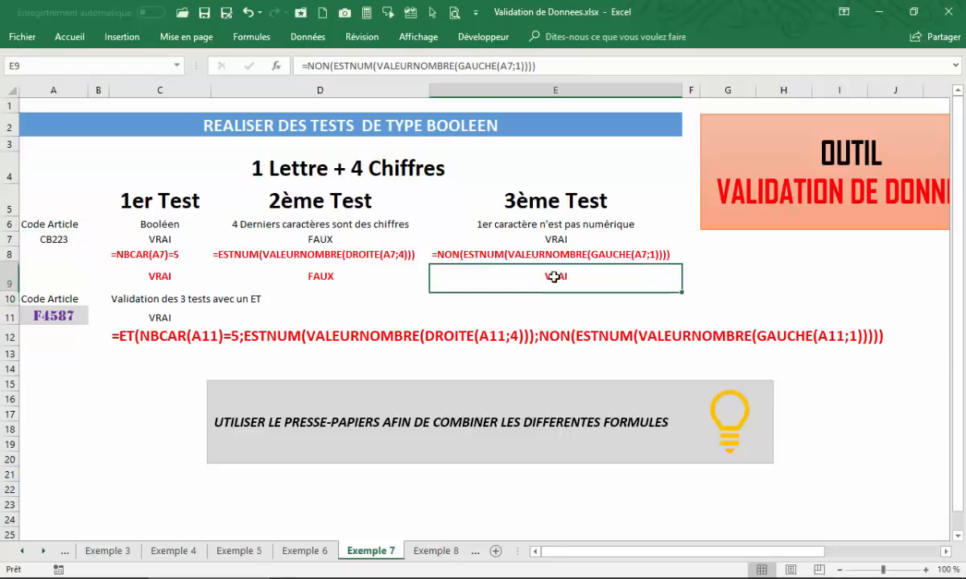
Try the article code 1dfff in A7 and check the third test in E9.
click(55, 239)
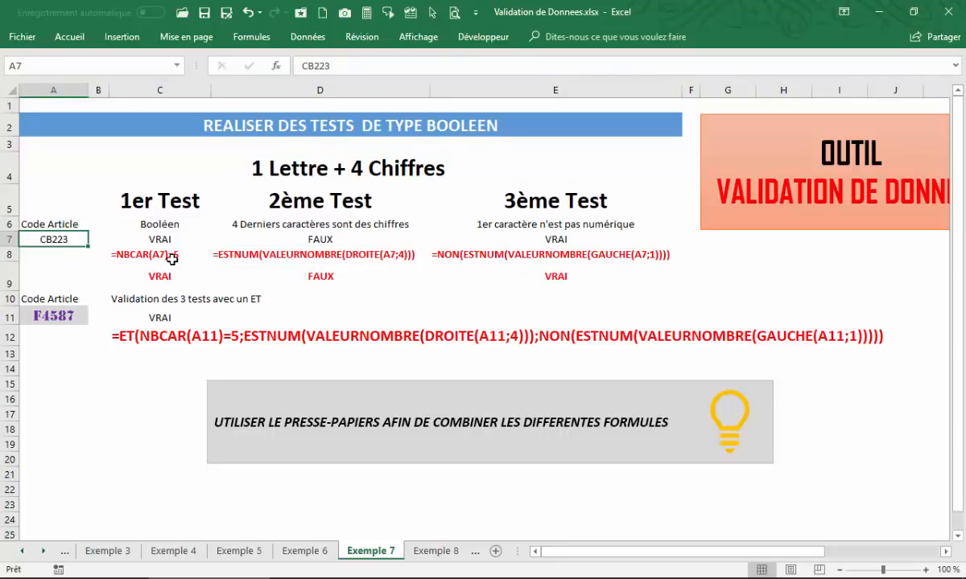
text(1dff)
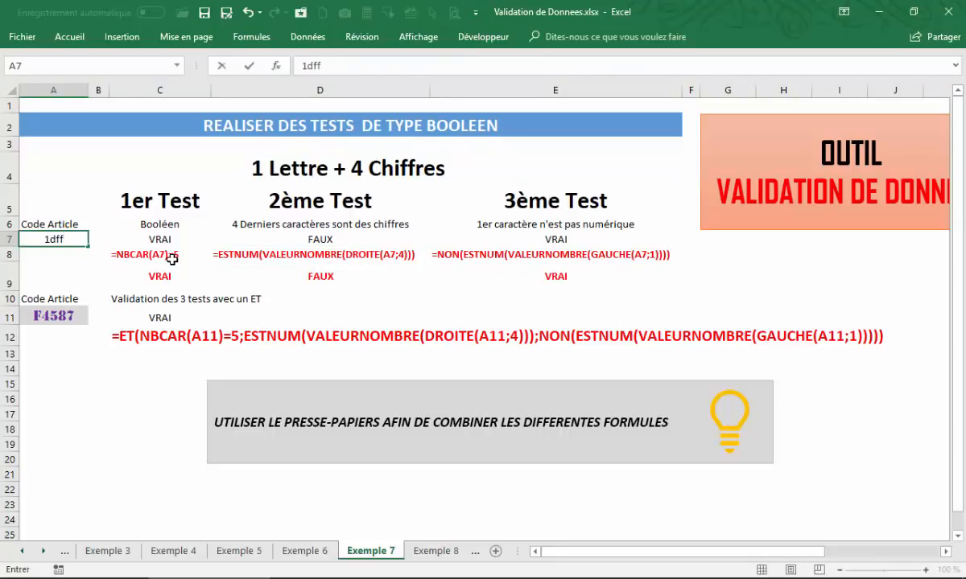
text(f)
key(Return)
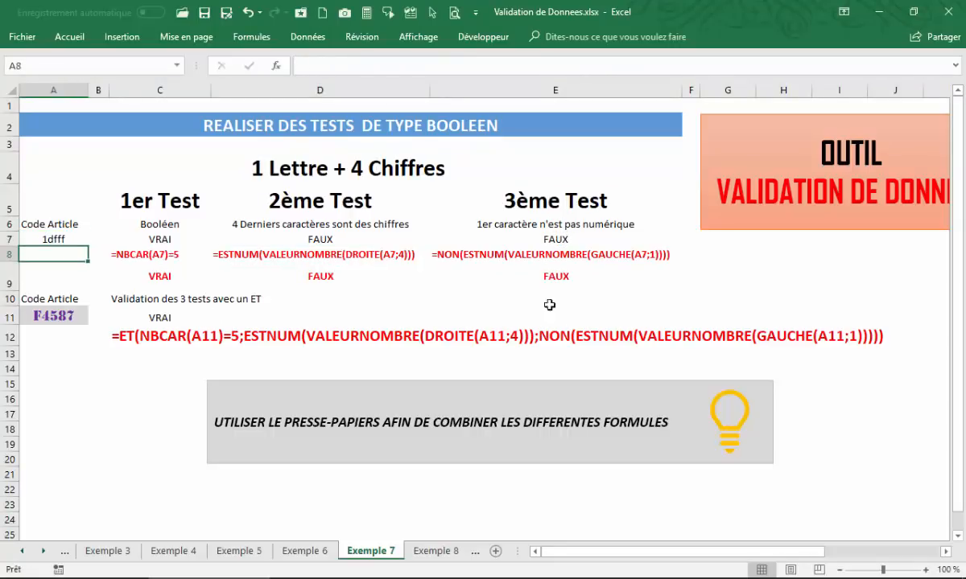
click(550, 272)
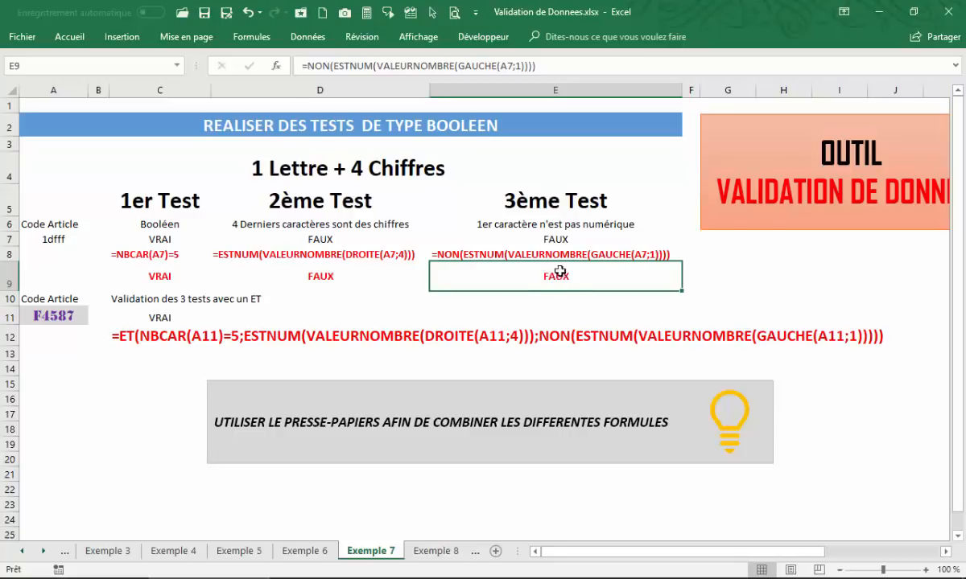
Try the six-character article code d12554 in A7.
click(53, 238)
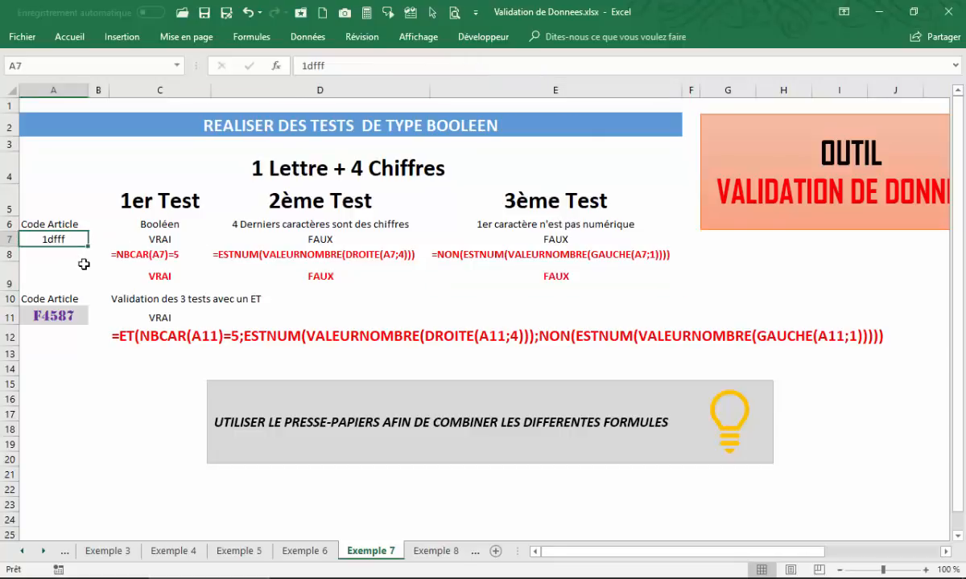
text(d)
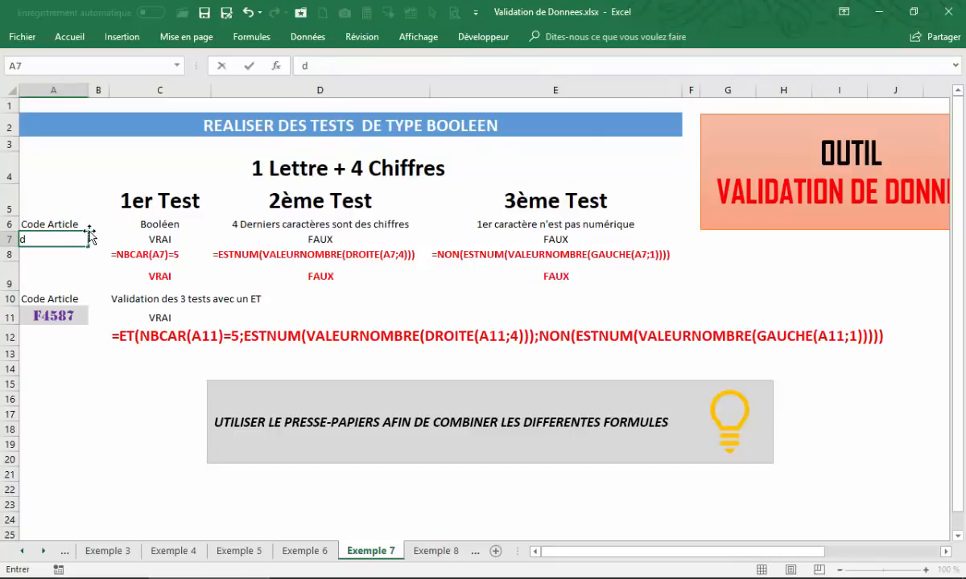
text(12554)
key(Return)
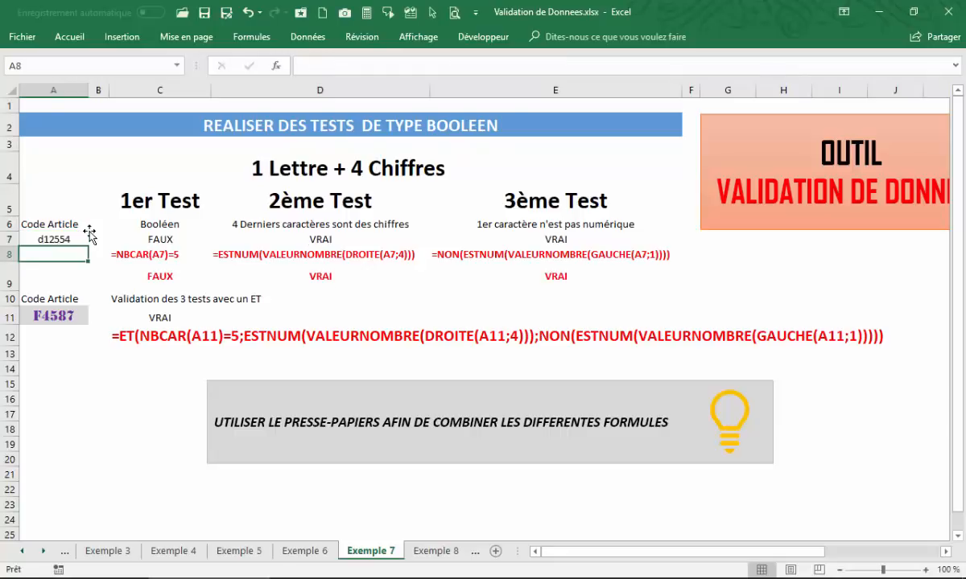
Examine the results of the three tests in C9, D9 and E9 against the article code in A7.
click(550, 276)
click(303, 280)
click(177, 278)
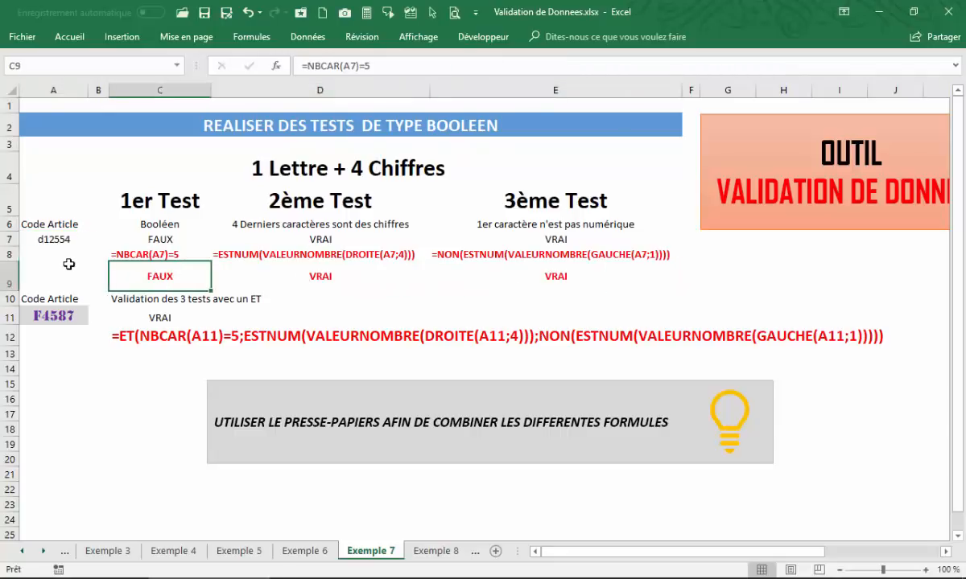
click(53, 241)
click(181, 269)
click(338, 268)
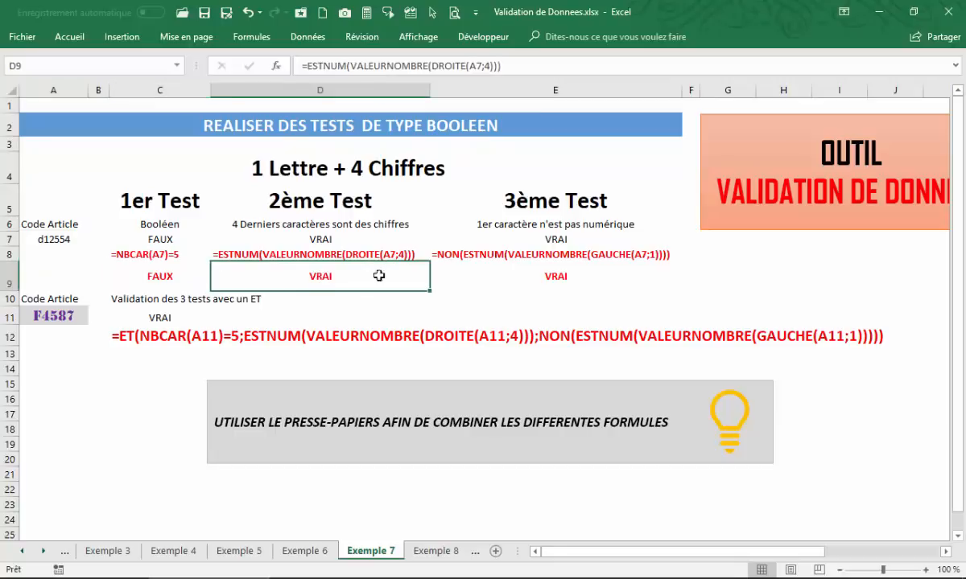
click(507, 267)
click(188, 277)
click(305, 270)
click(555, 270)
click(177, 273)
click(338, 273)
click(482, 278)
Replace the article code in A7 with F1234.
click(50, 238)
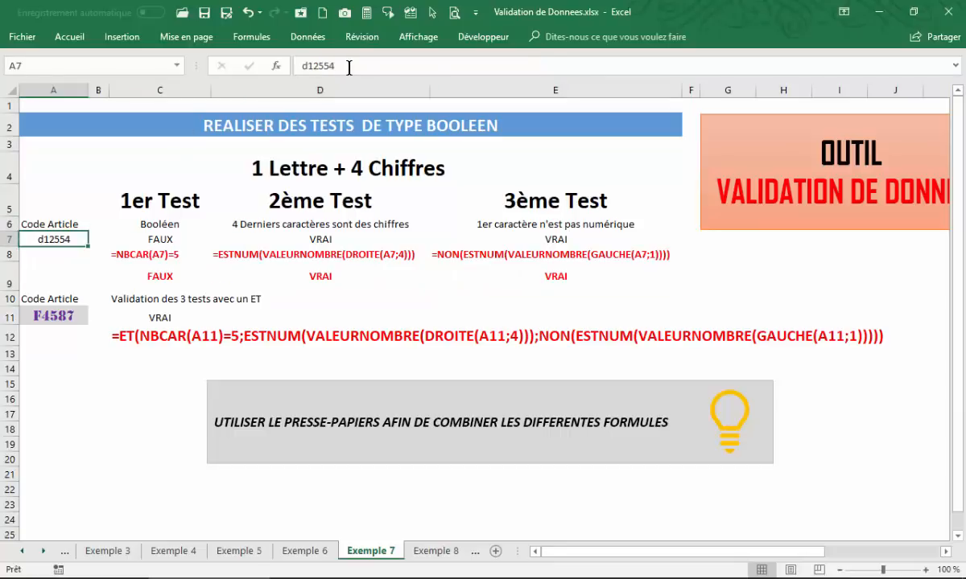
drag(338, 67, 269, 68)
text(F)
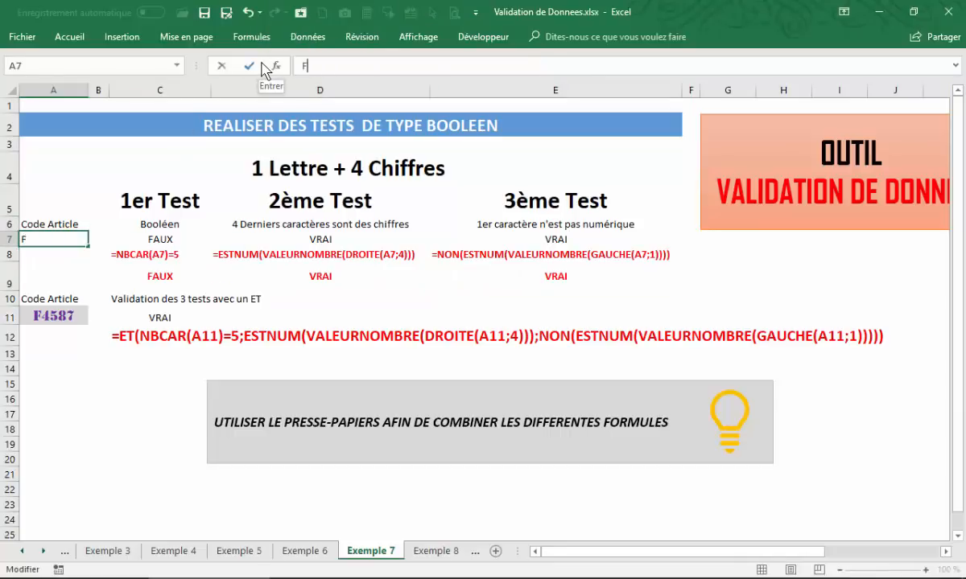
text(1234)
key(Return)
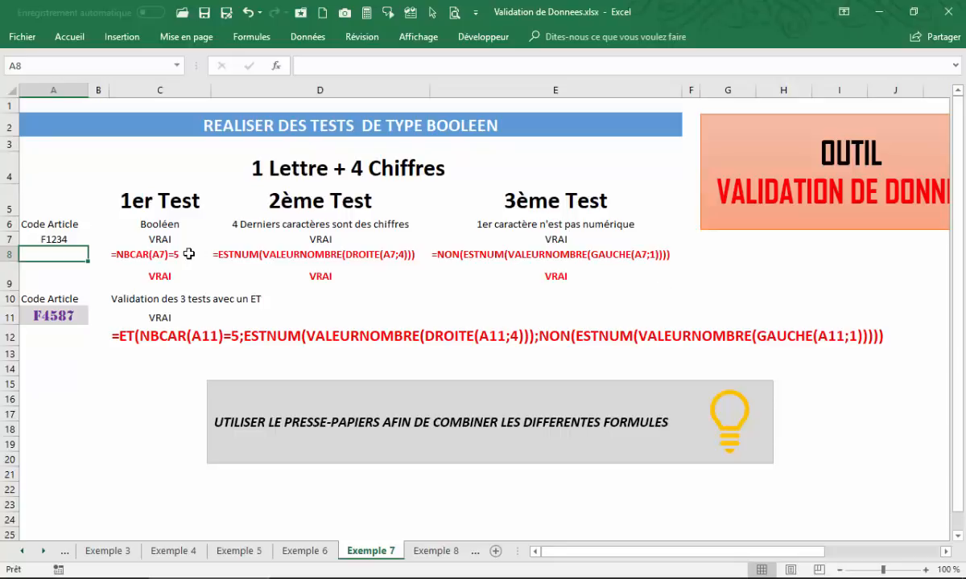
Review the three test formulas in C9:E9 and the combined ET formula in C11.
drag(151, 269, 553, 279)
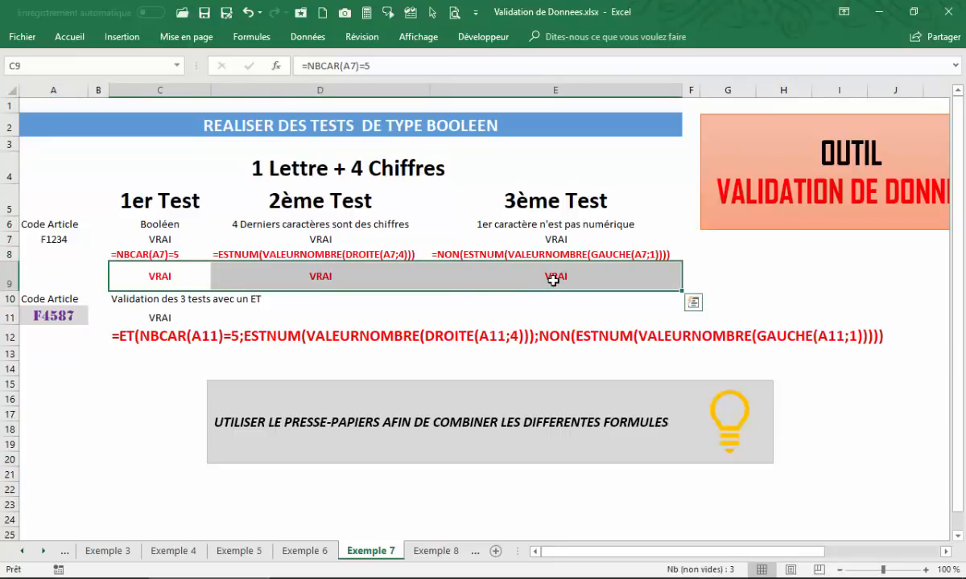
click(161, 239)
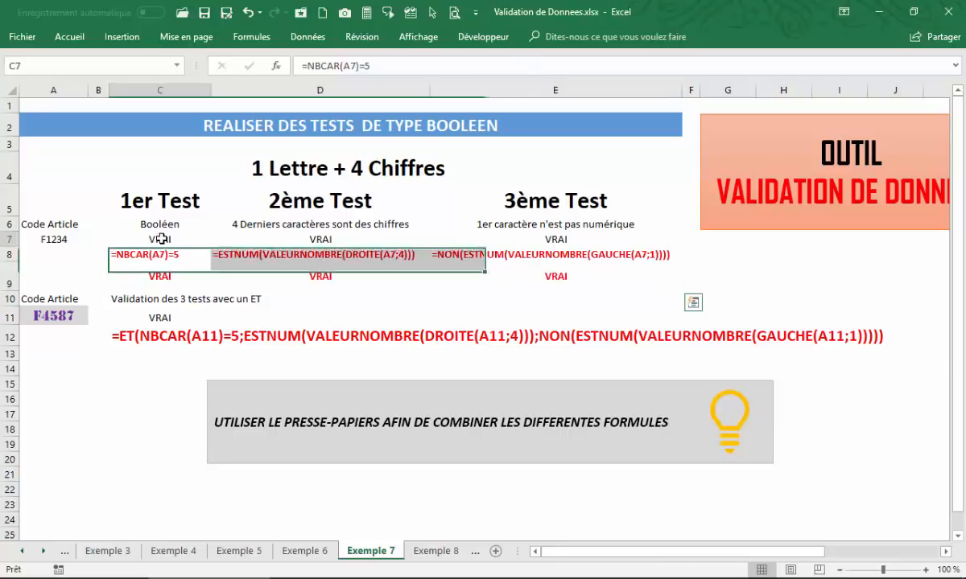
click(159, 277)
click(320, 276)
click(544, 271)
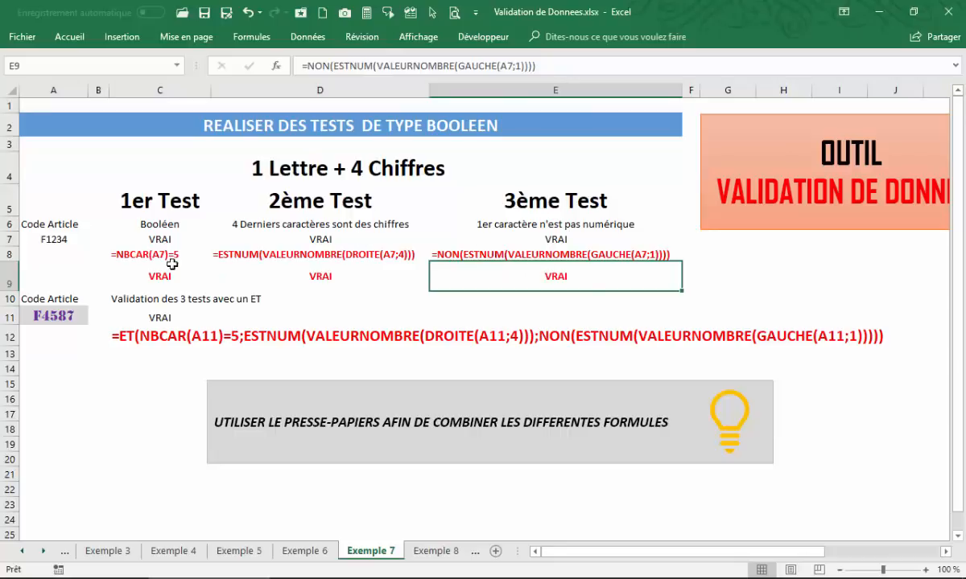
click(155, 319)
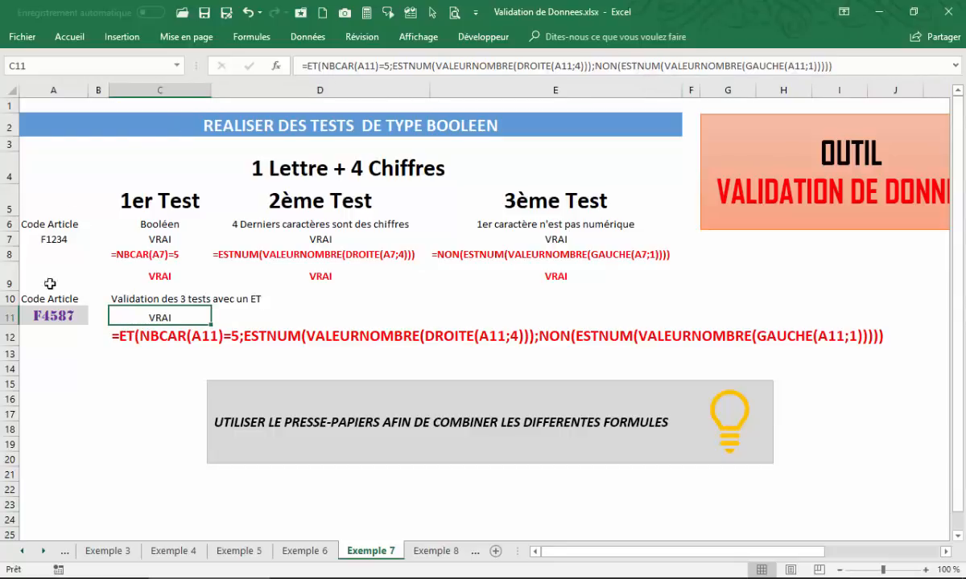
Select cell C13 and display the Office Clipboard pane (Presse-papiers).
click(132, 353)
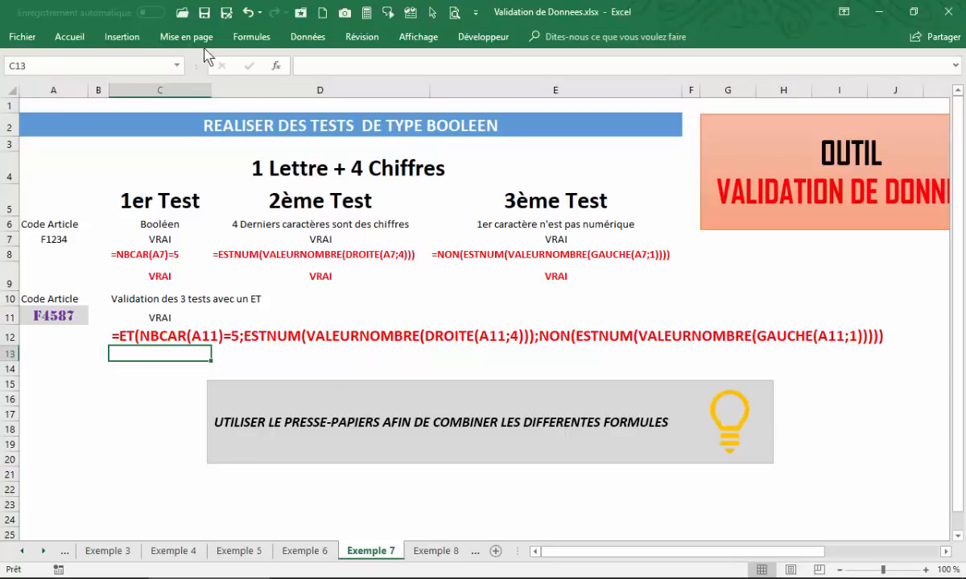
click(20, 39)
click(44, 32)
click(66, 38)
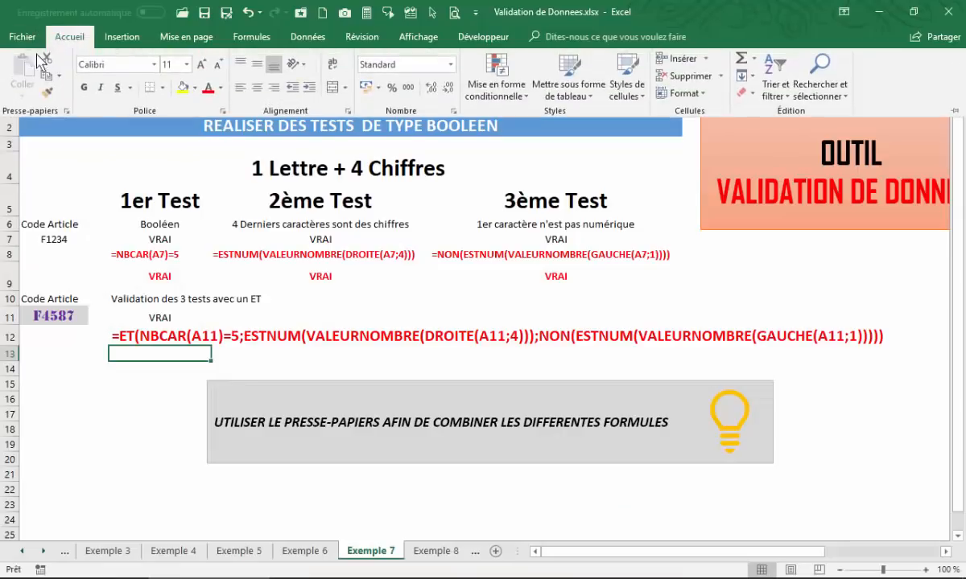
click(66, 111)
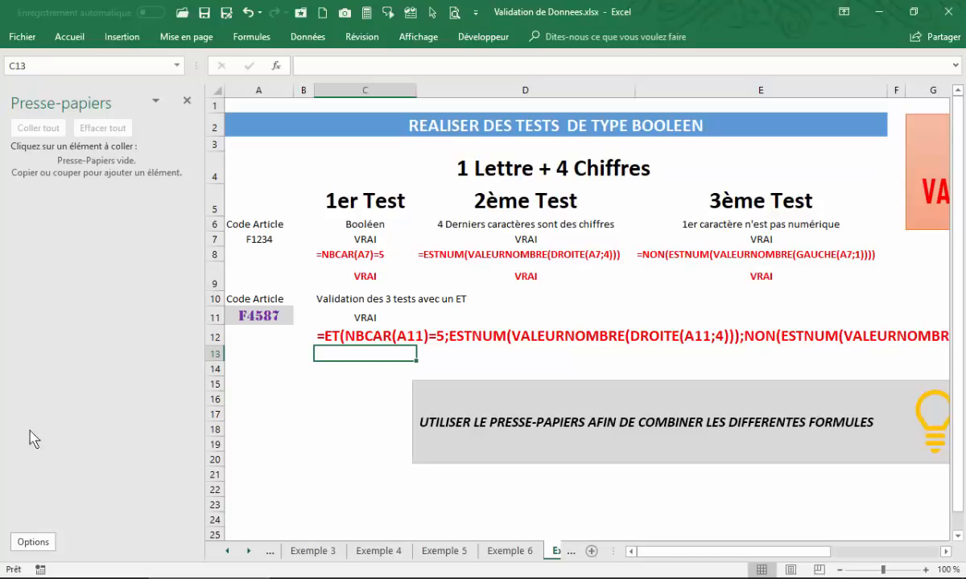
Review the Office Clipboard options, toggling "Afficher le Presse-papiers Office quand Ctrl+C est utilisé deux fois" off and back on.
click(32, 542)
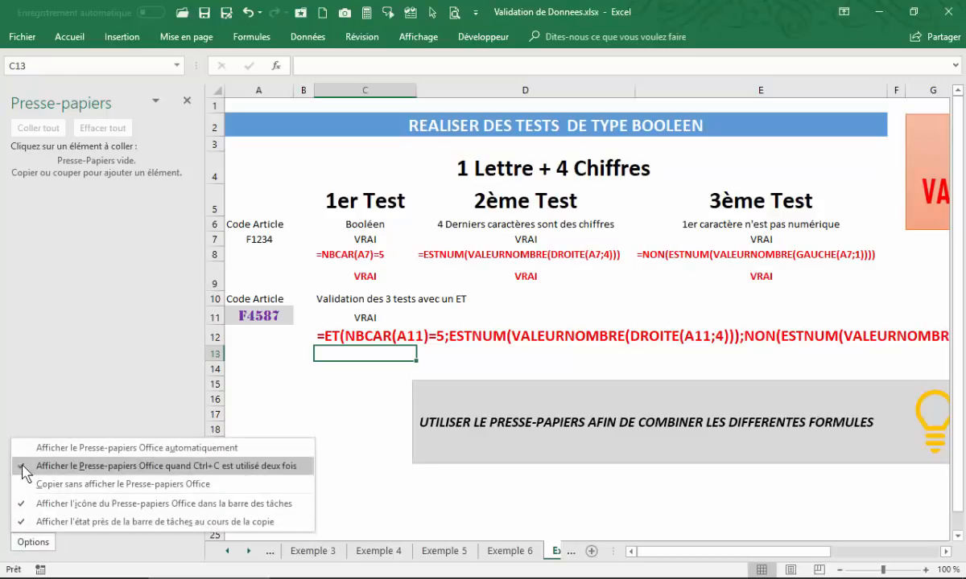
click(24, 466)
click(24, 538)
click(25, 464)
click(33, 544)
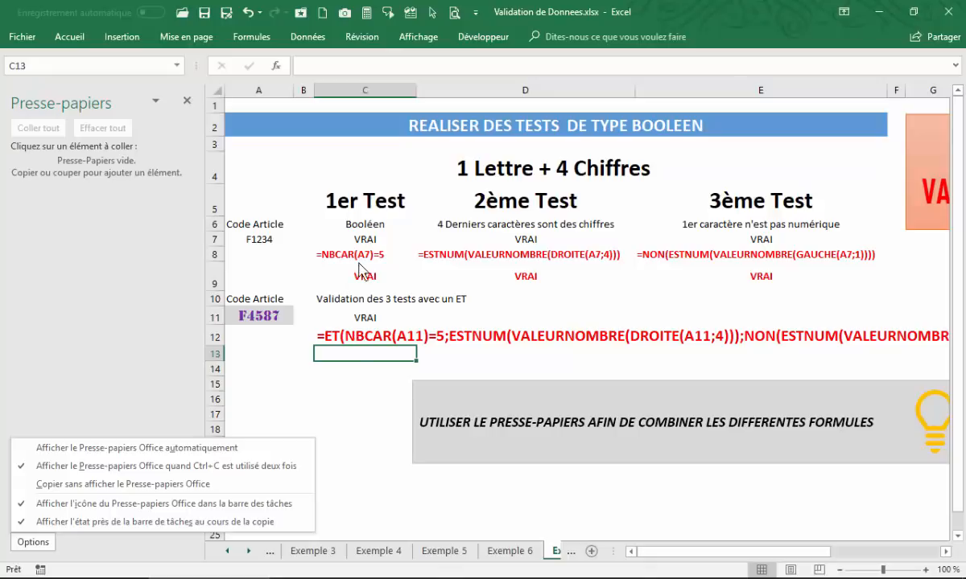
click(370, 280)
Copy NBCAR(A7)=5 from the C9 formula, without its equals sign, to the Office Clipboard and leave the cell unedited.
click(376, 277)
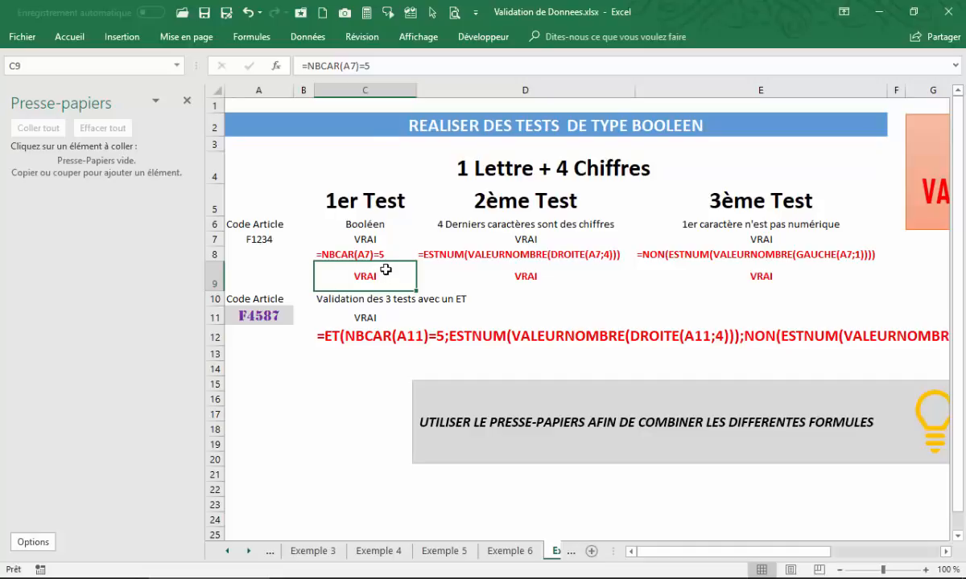
drag(389, 65, 307, 65)
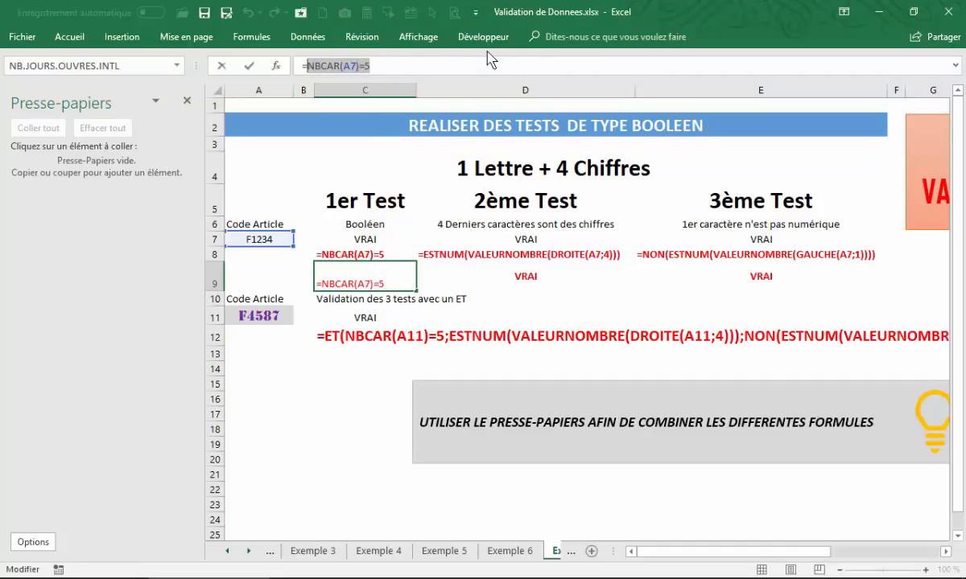
key(ctrl+c)
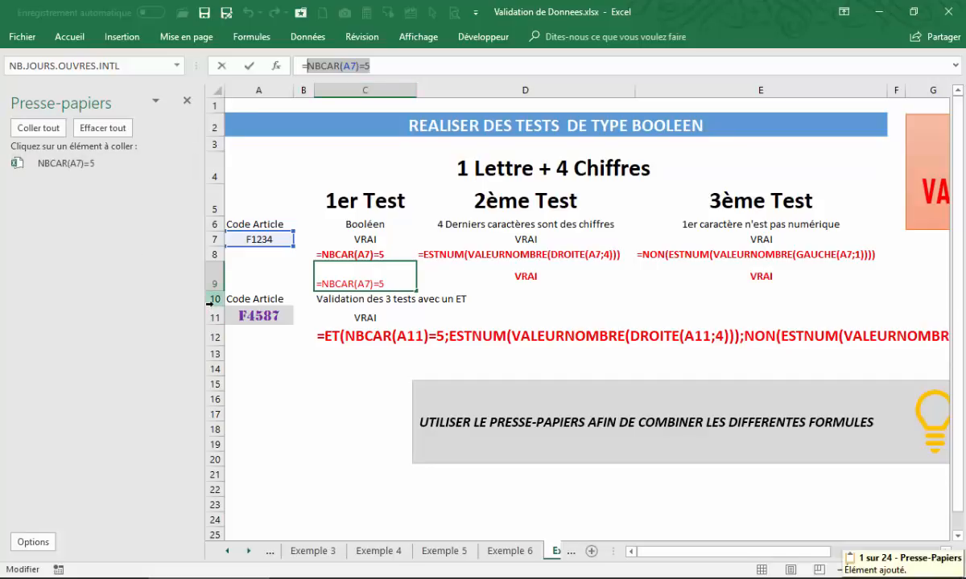
key(Escape)
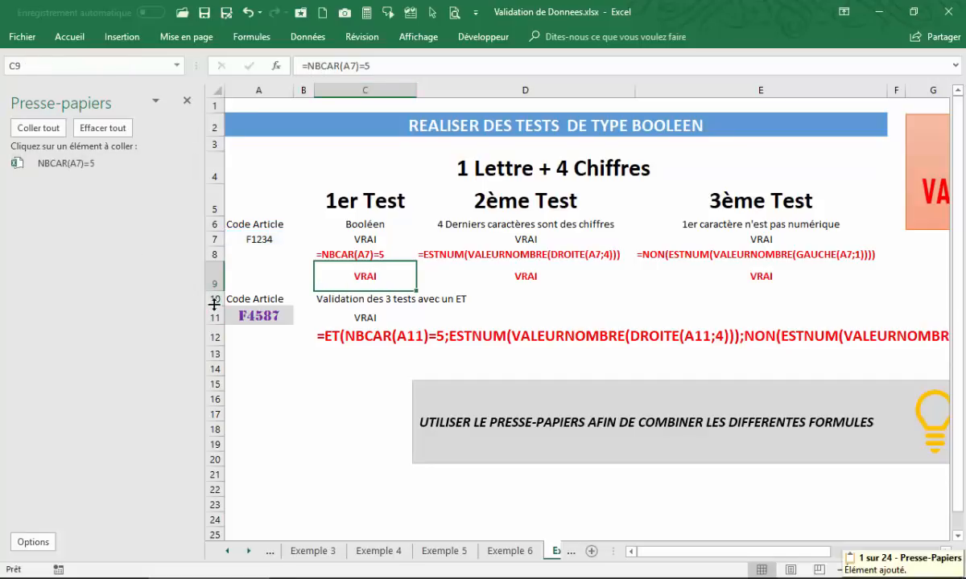
Copy ESTNUM(VALEURNOMBRE(DROITE(A7;4))) from the D9 formula, without its equals sign, to the Office Clipboard.
click(528, 279)
click(525, 67)
drag(525, 68, 309, 67)
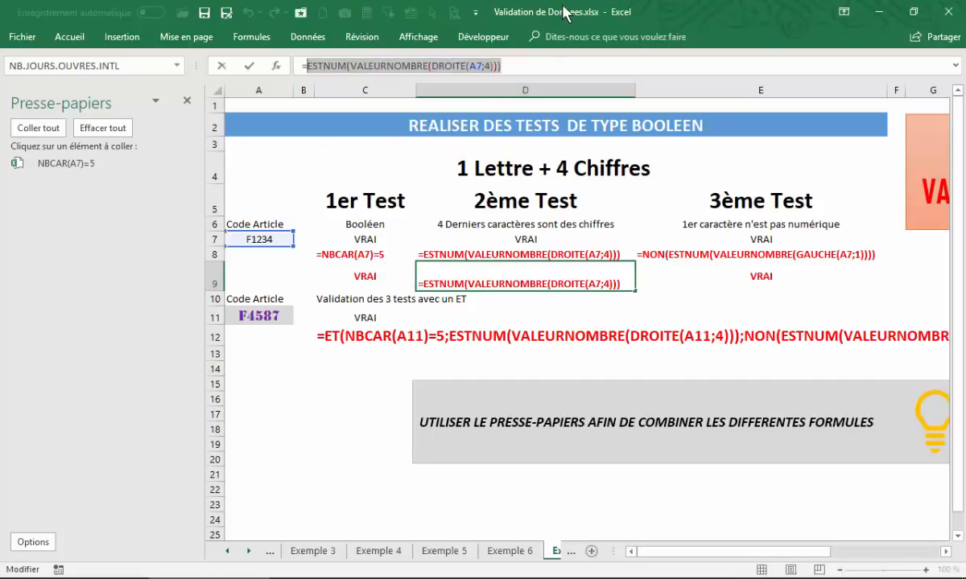
key(ctrl+c)
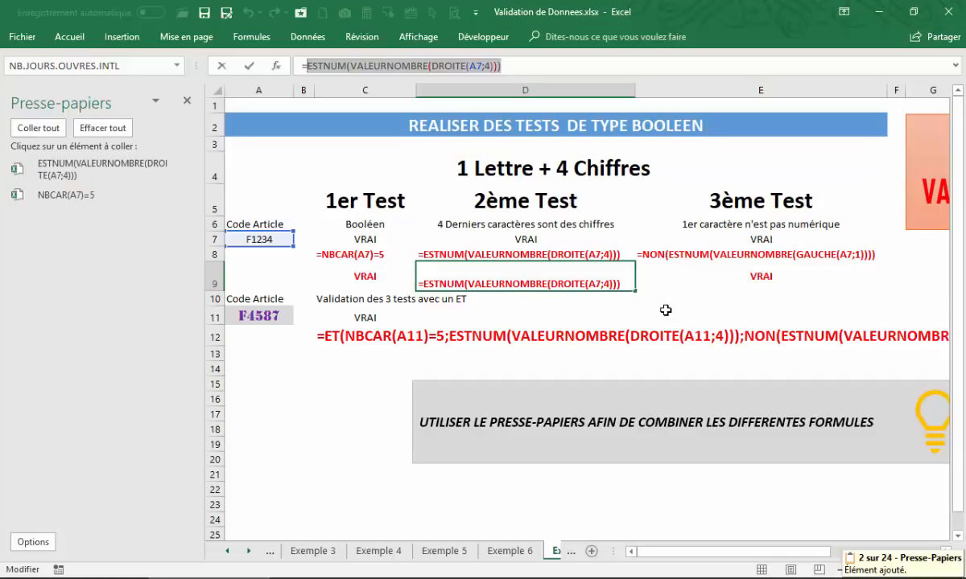
key(Escape)
Copy NON(ESTNUM(VALEURNOMBRE(GAUCHE(A7;1)))) from the E9 formula, without its equals sign, to the Office Clipboard.
click(759, 274)
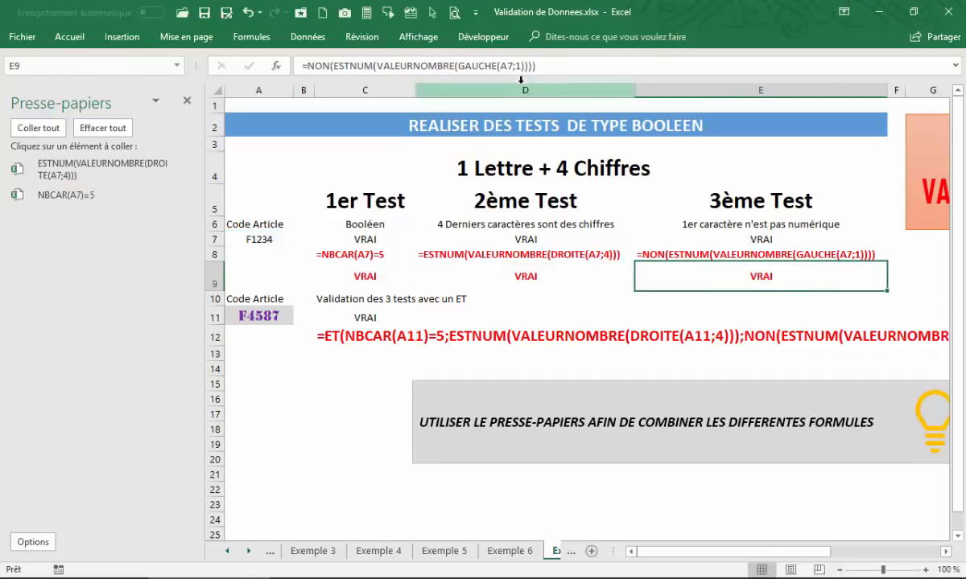
drag(567, 65, 307, 68)
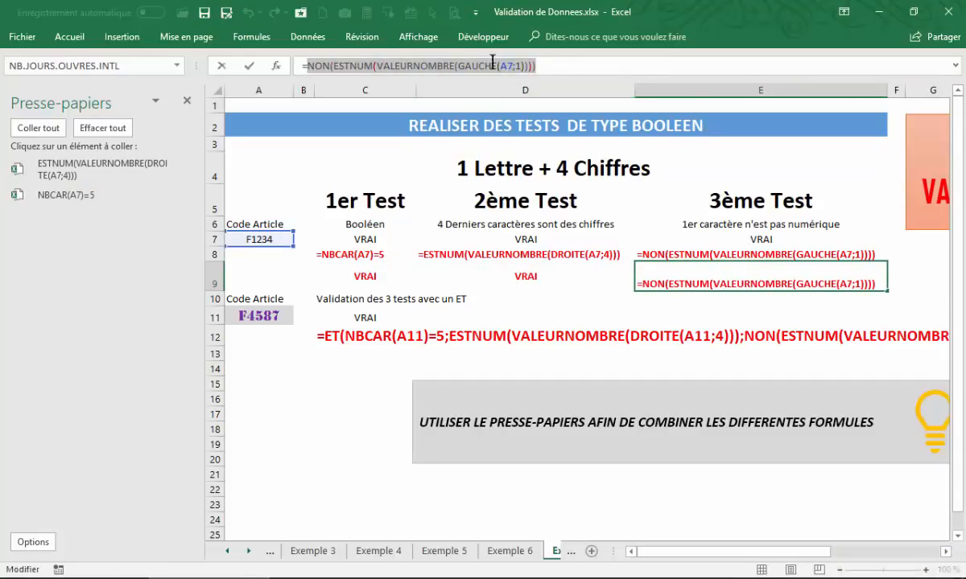
key(ctrl+c)
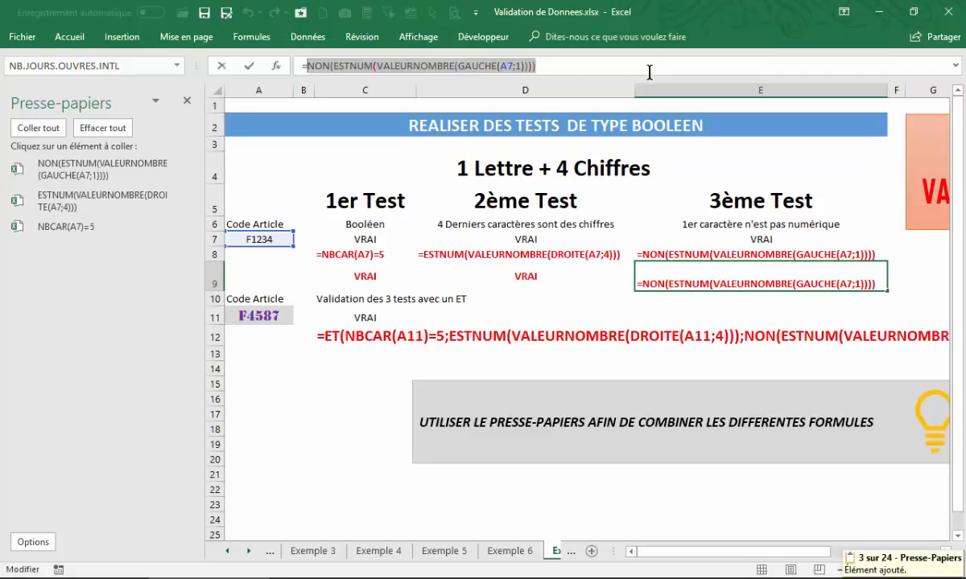
Start an ET formula in C13 with NBCAR(A7)=5 pasted from the Office Clipboard as its first test.
key(Escape)
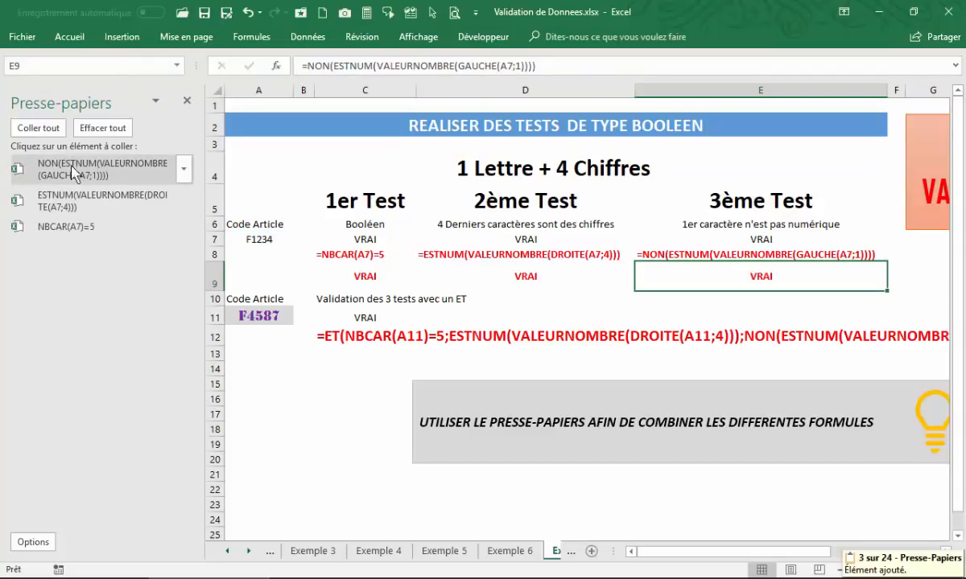
click(325, 354)
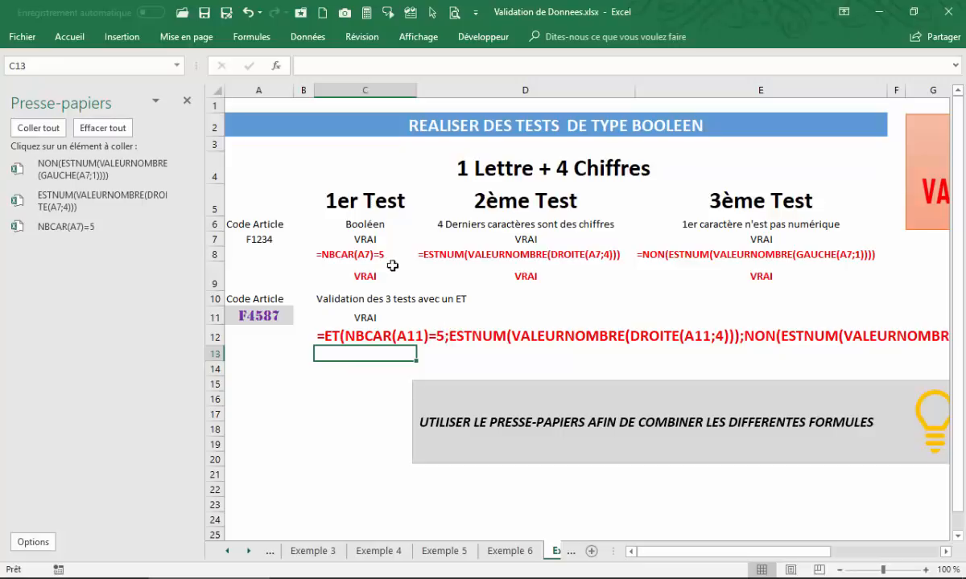
text(=es)
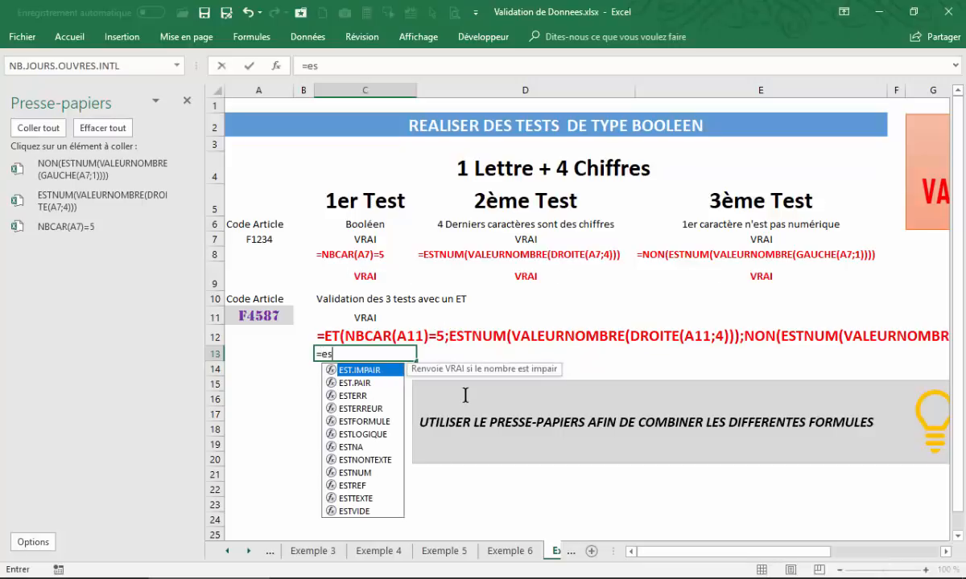
key(BackSpace)
text(t)
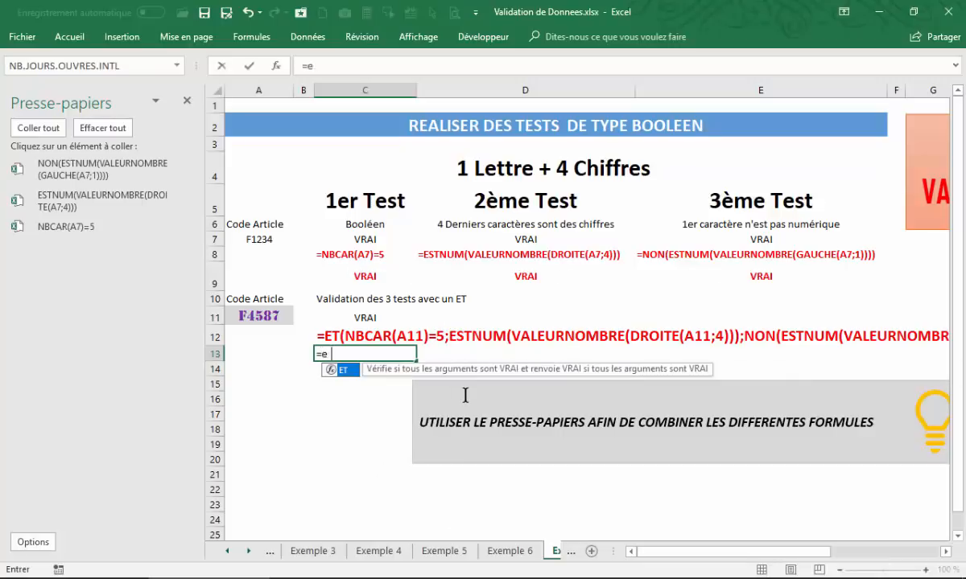
text(()
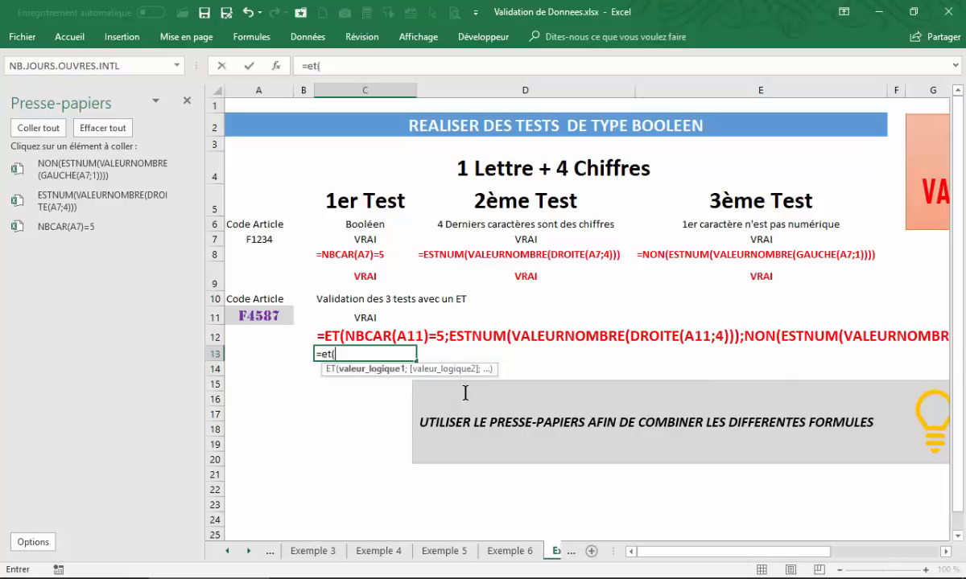
click(73, 230)
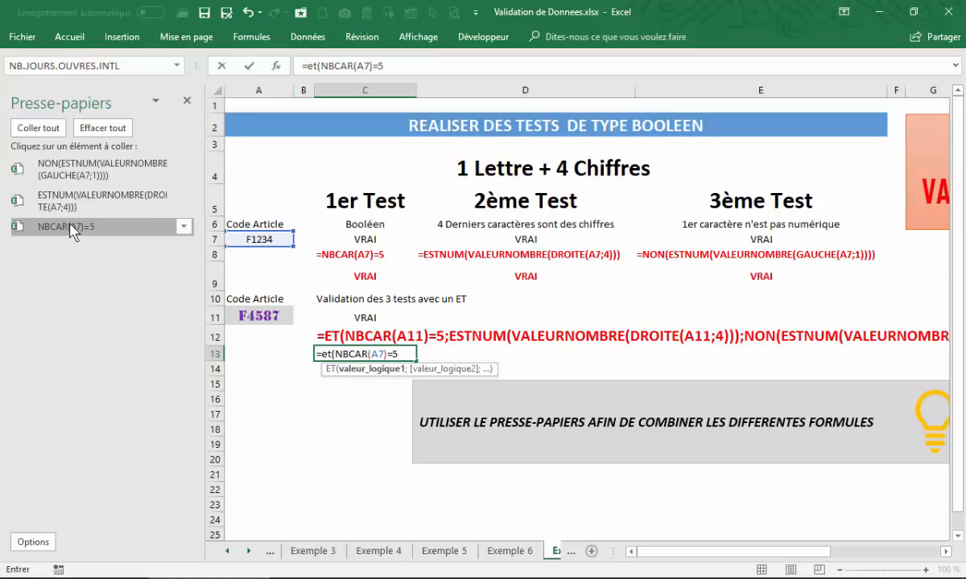
text(;)
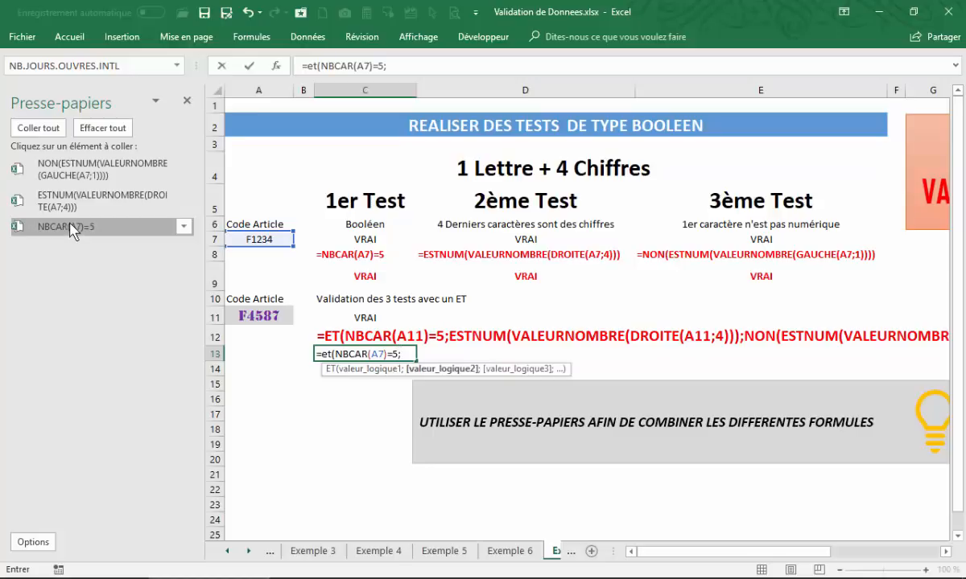
Complete the C13 ET formula with ESTNUM(VALEURNOMBRE(DROITE(A7;4))) and NON(ESTNUM(VALEURNOMBRE(GAUCHE(A7;1)))) from the Office Clipboard, separated by a semicolon.
click(71, 208)
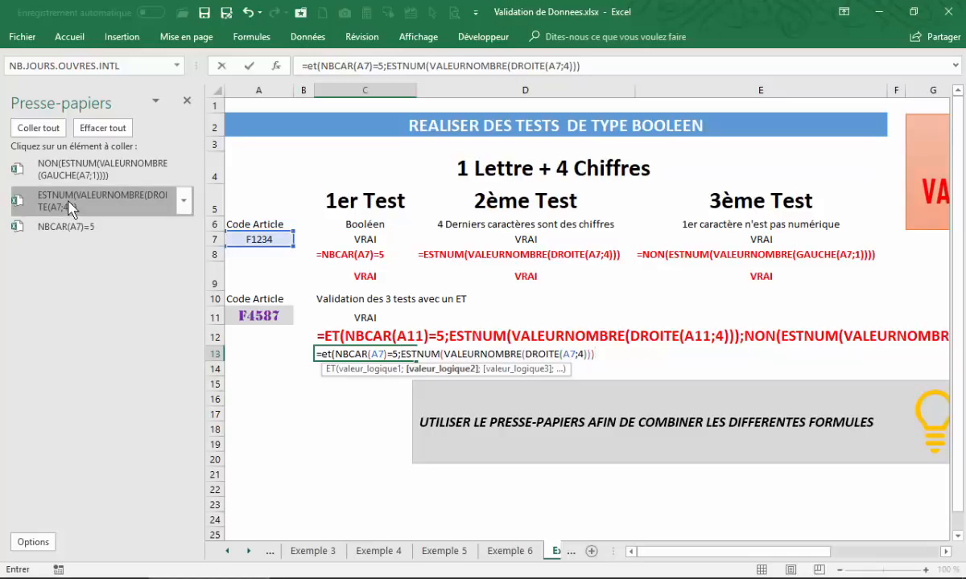
text();)
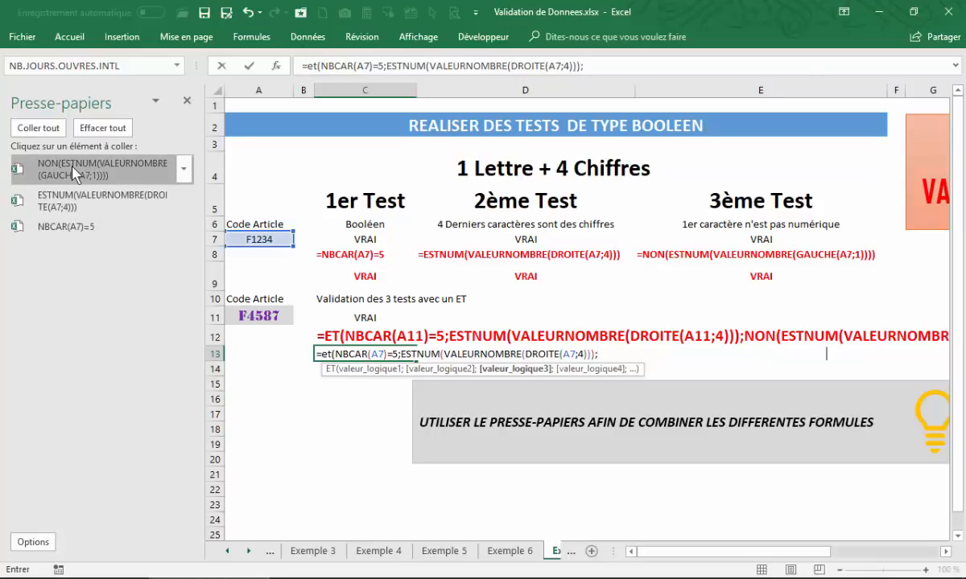
click(73, 173)
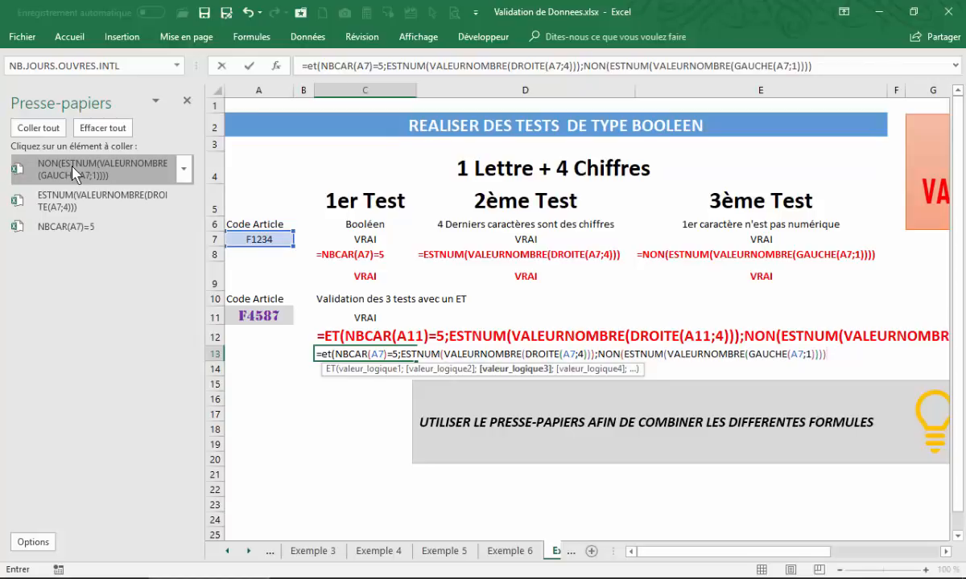
text())
key(Return)
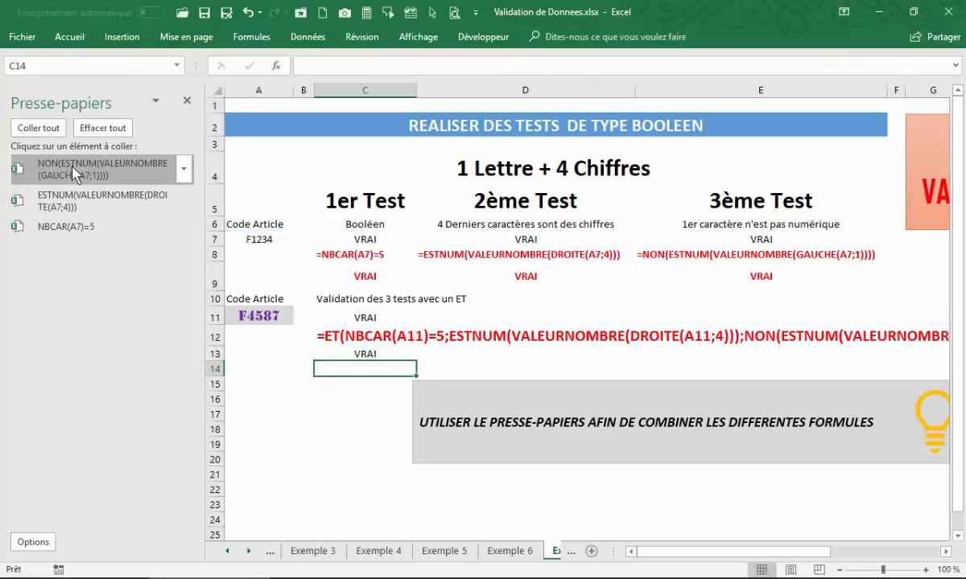
click(341, 356)
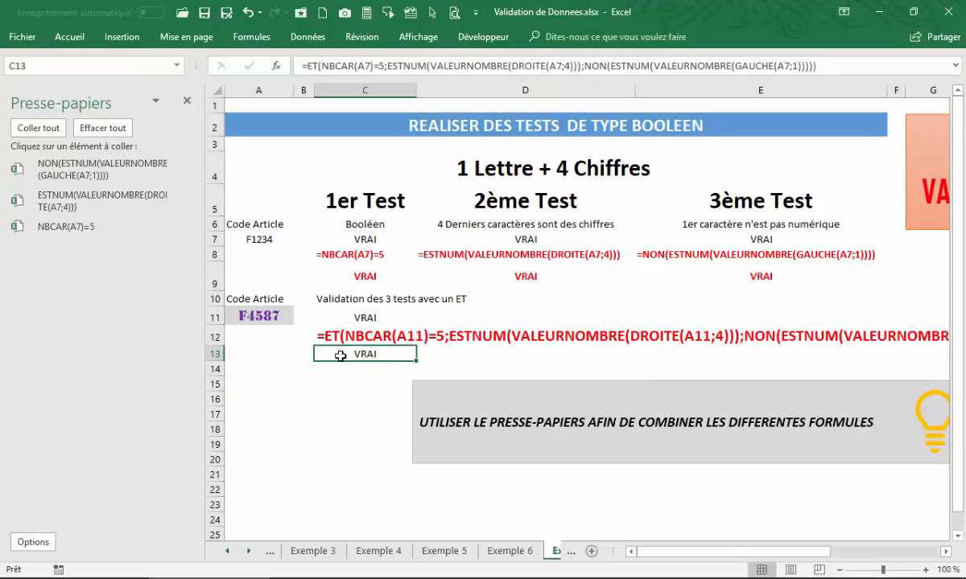
Change the article code in A7 to FF234 and check the combined test in C13.
click(259, 239)
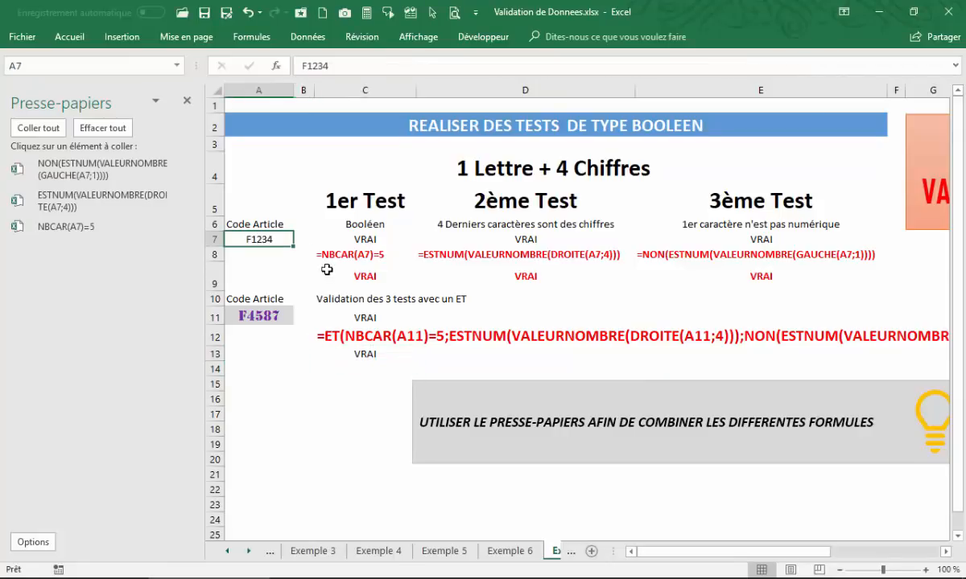
click(301, 68)
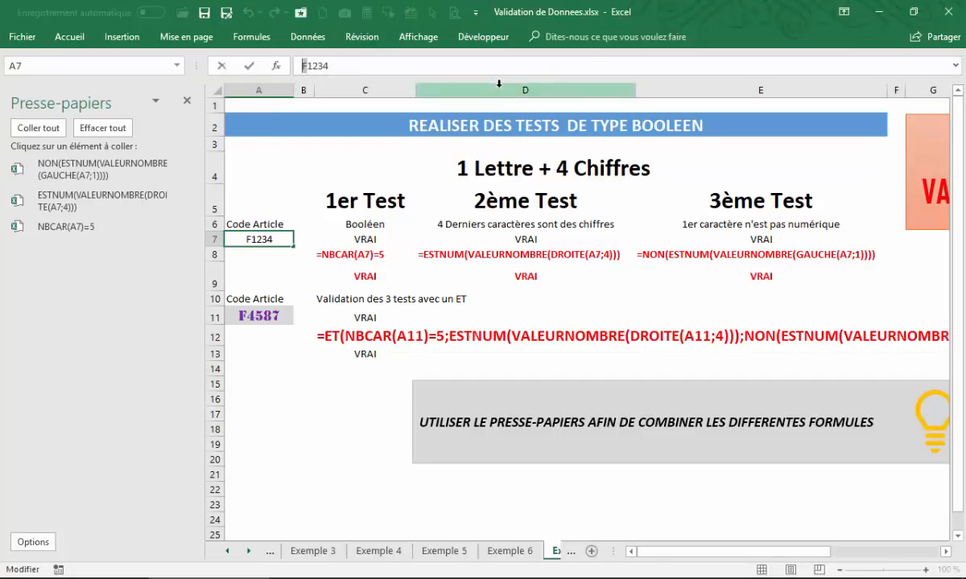
text(F)
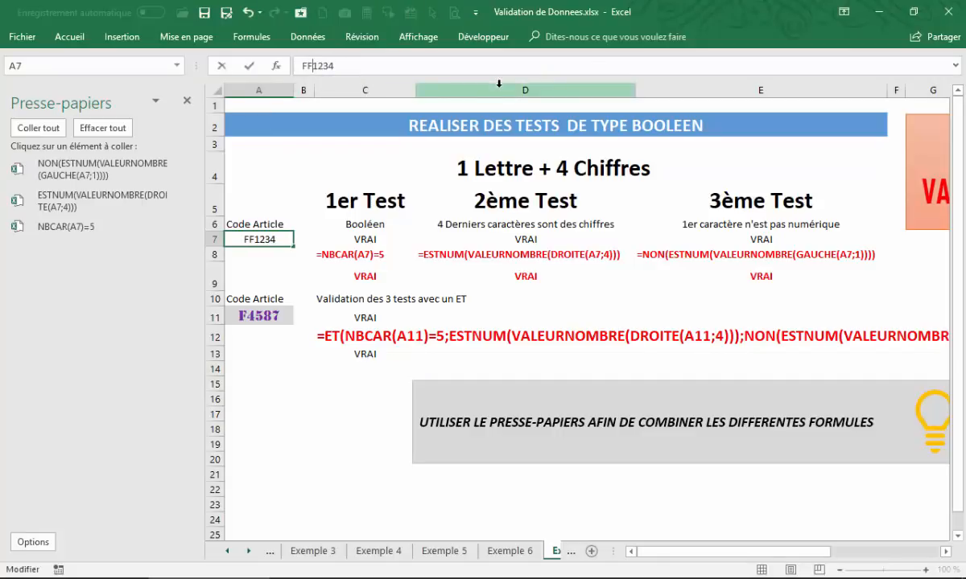
key(Delete)
key(Return)
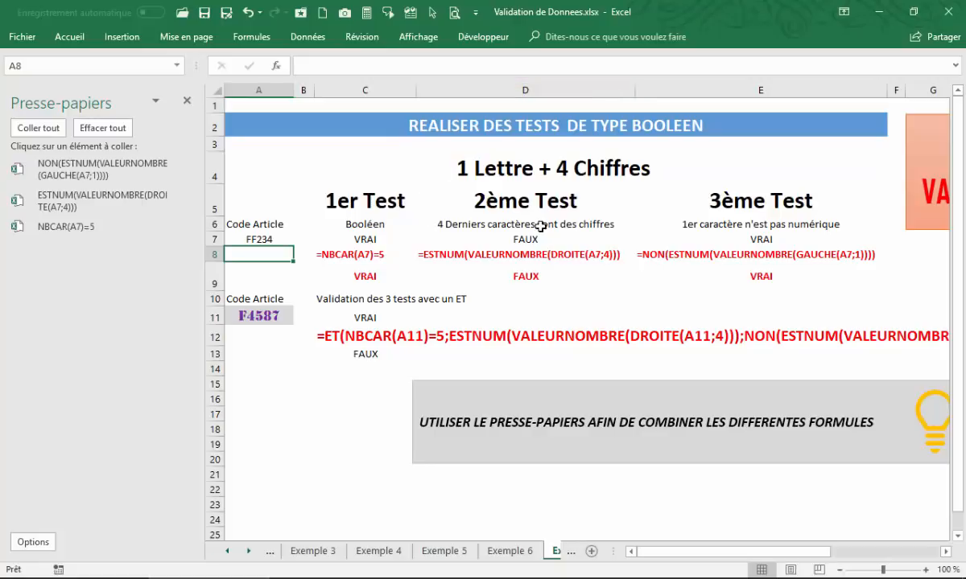
click(362, 354)
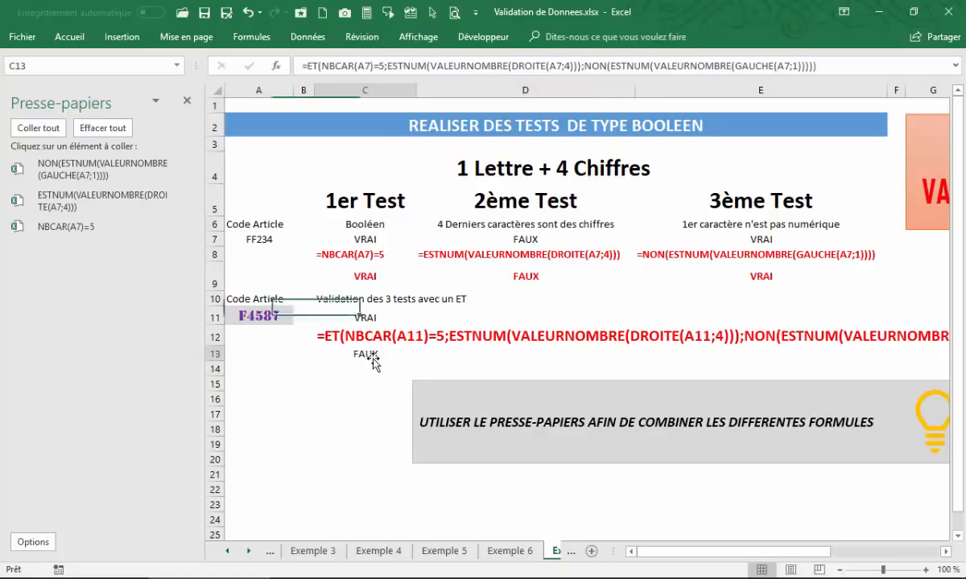
Change the article code in A7 to A1234.
click(259, 238)
click(316, 68)
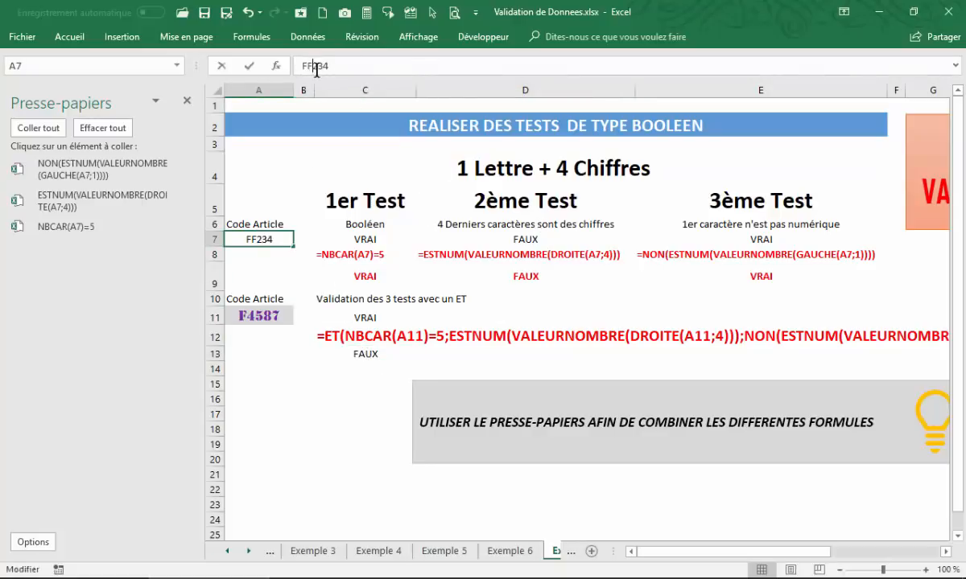
key(BackSpace)
key(BackSpace)
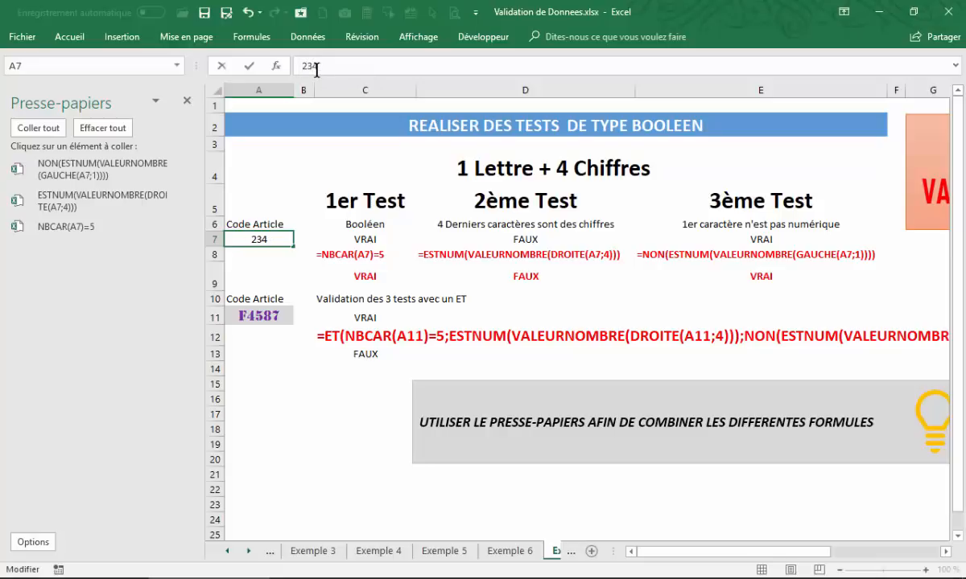
text(A1)
key(Return)
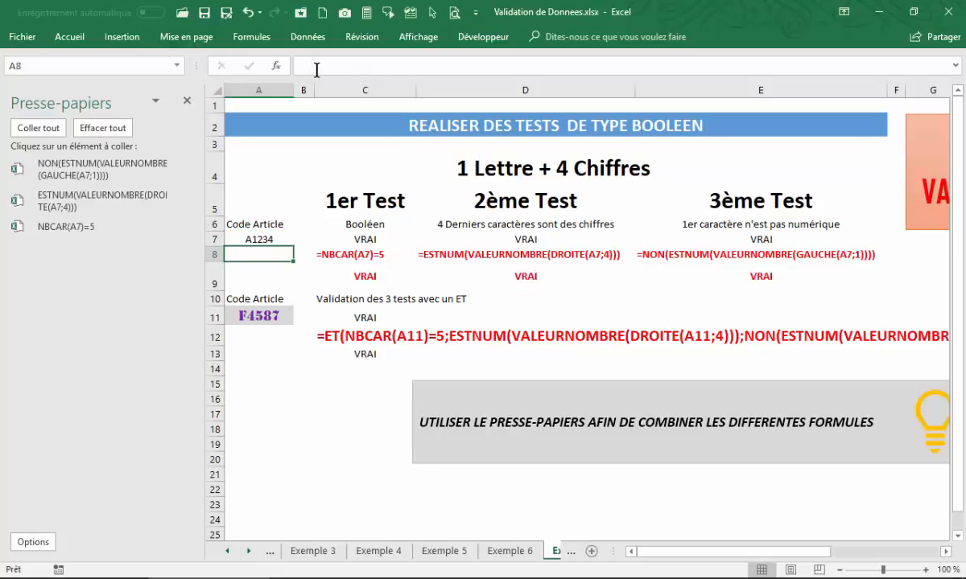
Copy the whole ET formula from C13, including its equals sign, and leave the cell unedited.
click(367, 352)
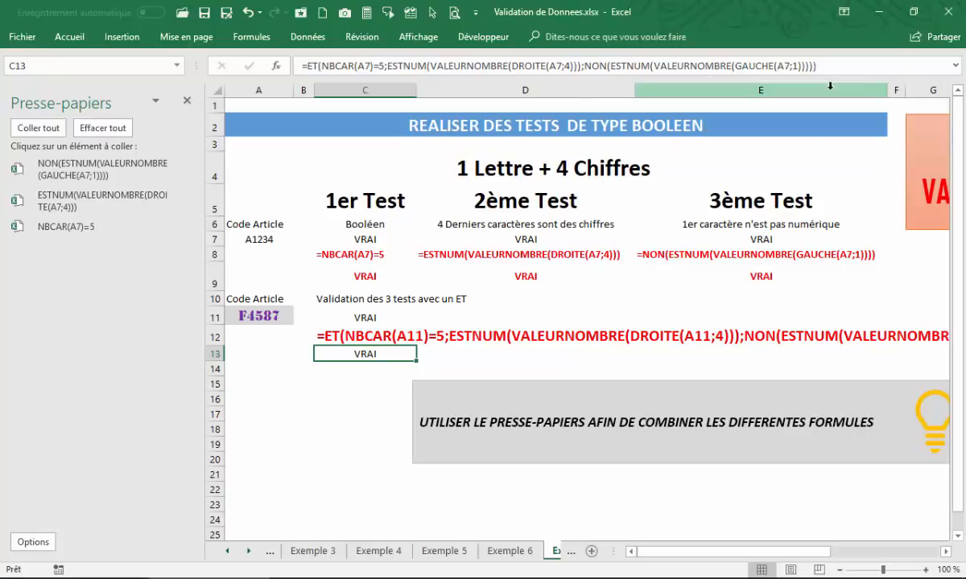
click(803, 68)
drag(804, 68, 300, 68)
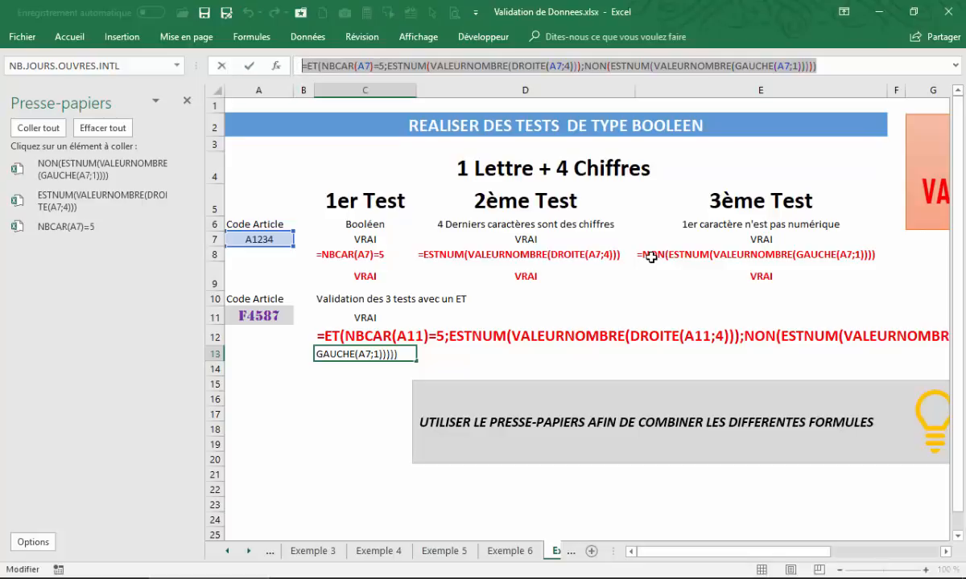
key(ctrl+c)
key(Escape)
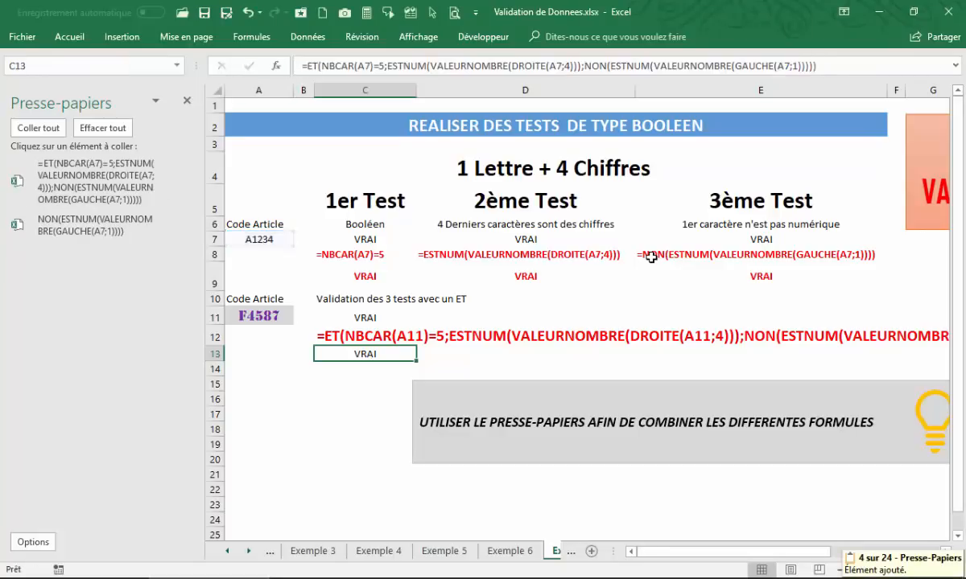
Try to apply a Liste data validation to A7 with the copied ET formula as its source.
click(263, 239)
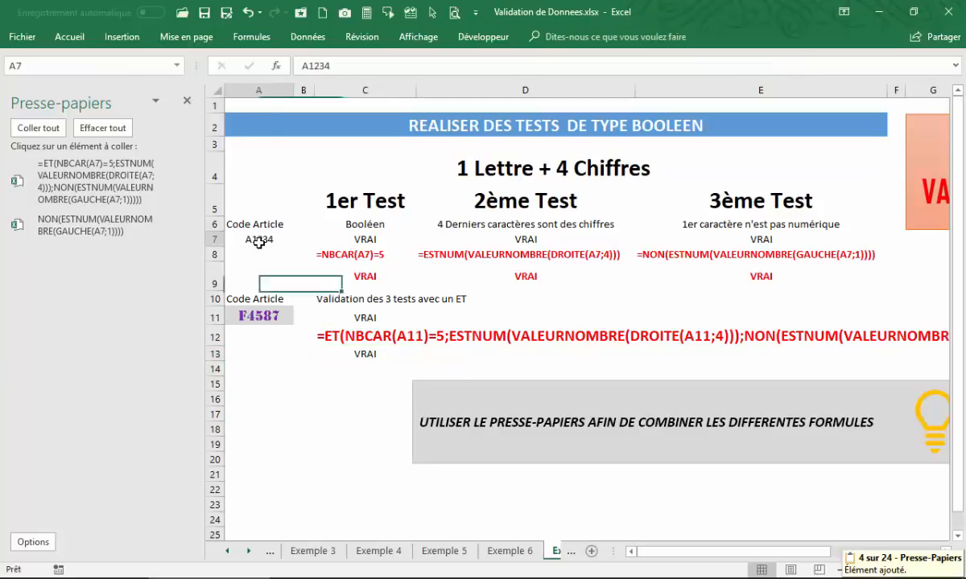
click(309, 37)
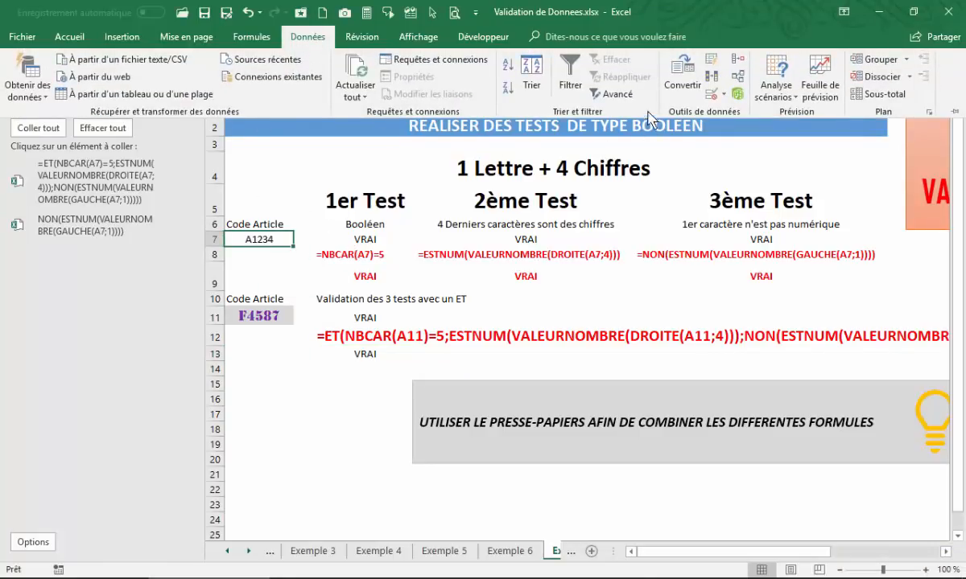
click(711, 94)
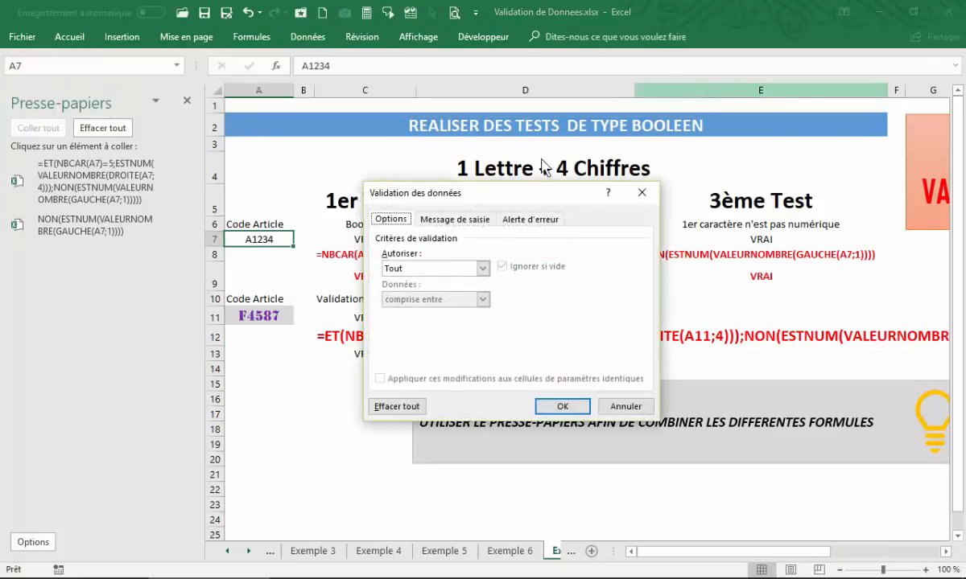
click(483, 268)
click(407, 306)
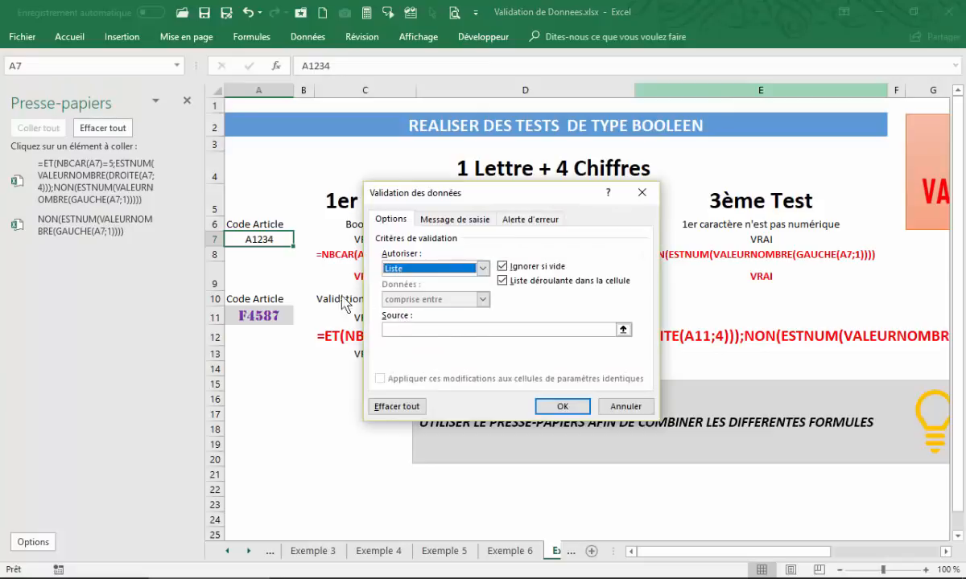
click(411, 329)
key(ctrl+v)
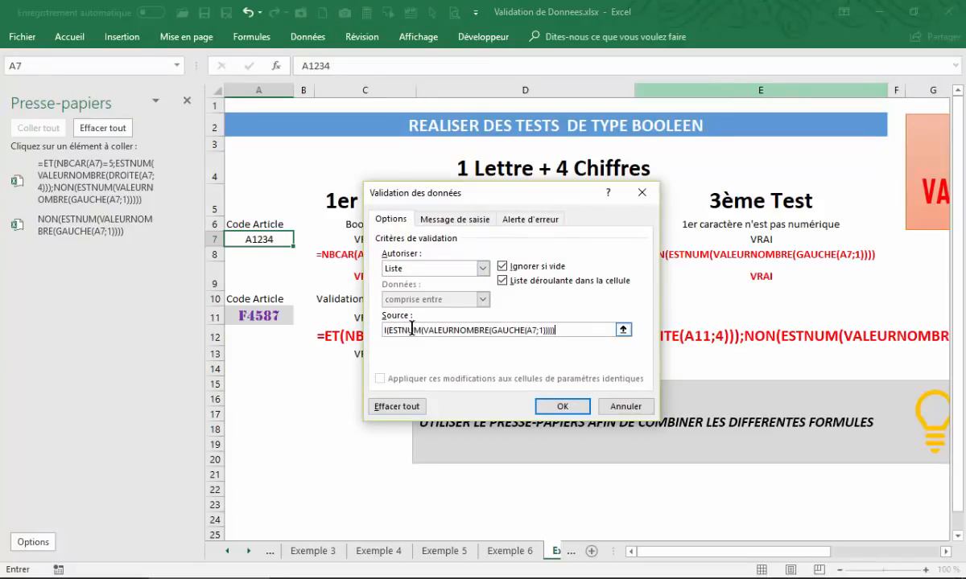
click(562, 406)
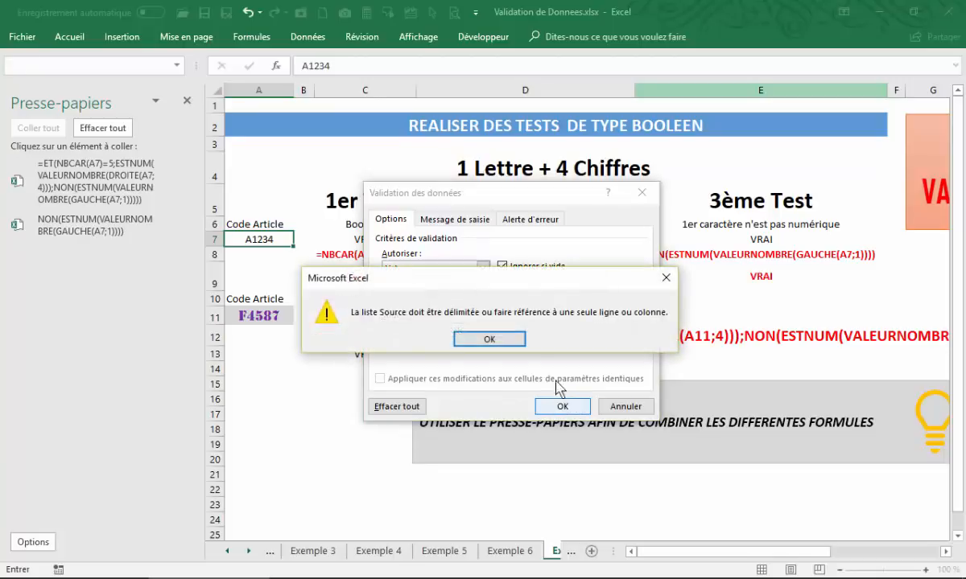
click(486, 340)
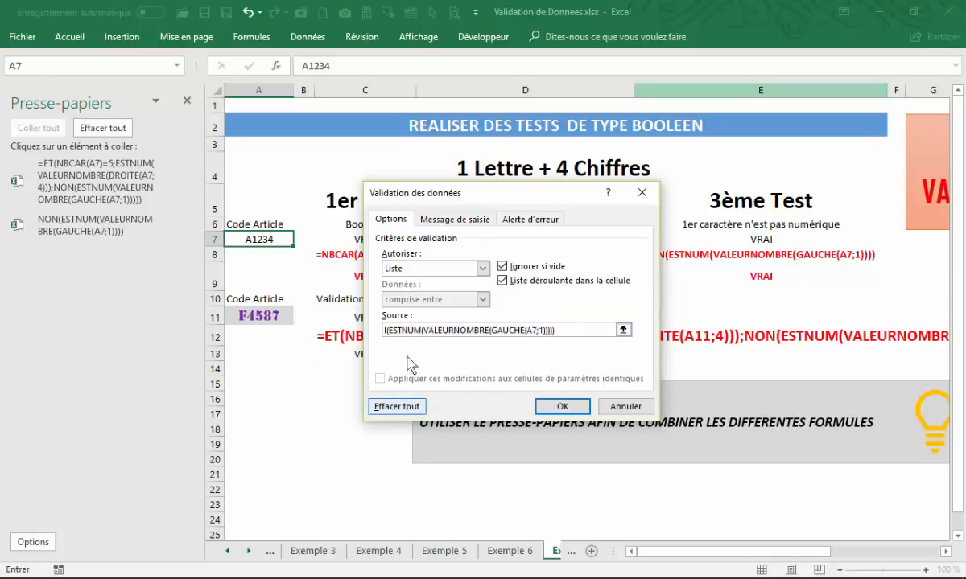
Try to edit the pasted formula in the validation source, and discard the A7 validation settings.
click(393, 330)
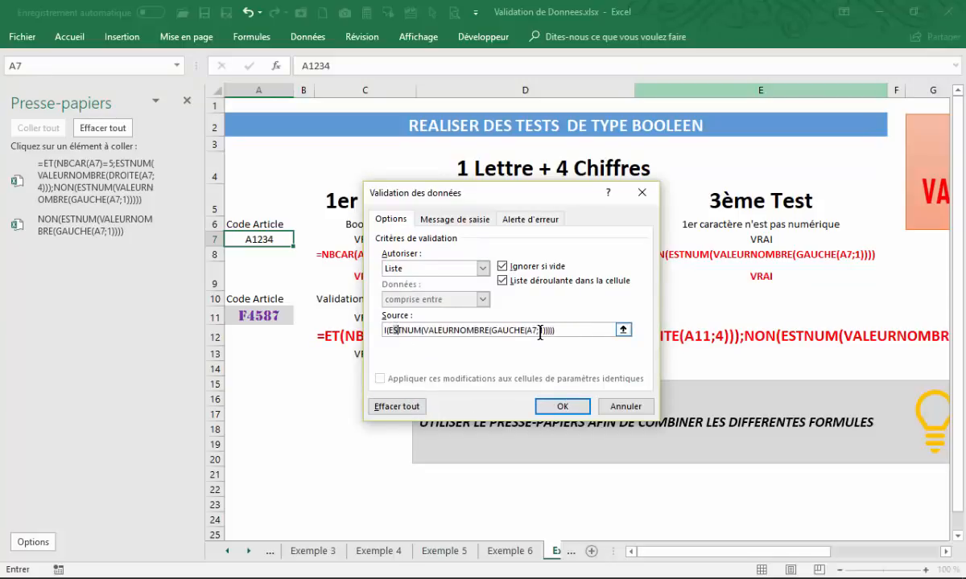
key(Left)
key(Return)
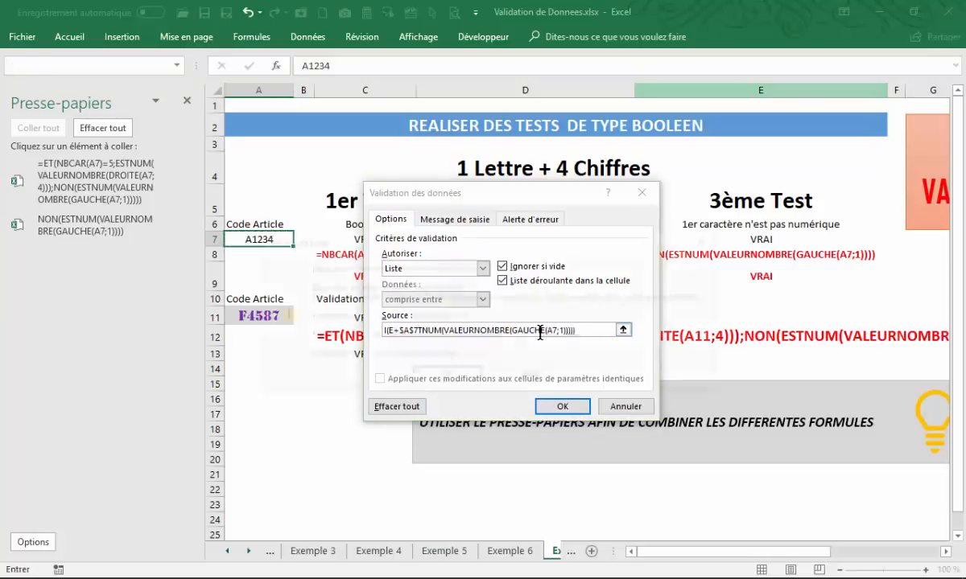
key(Escape)
key(Escape)
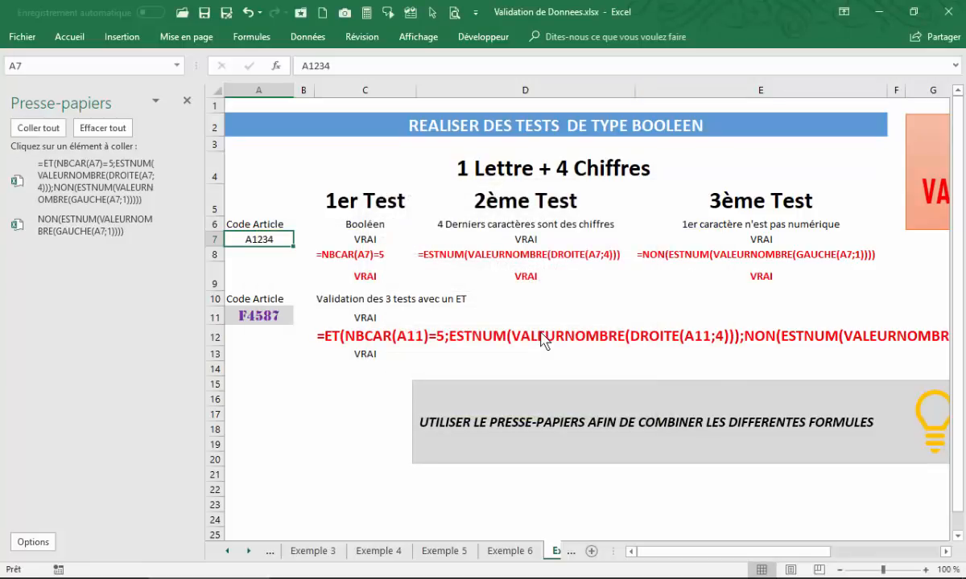
Copy the C13 ET formula, without its equals sign, to the Office Clipboard.
click(365, 354)
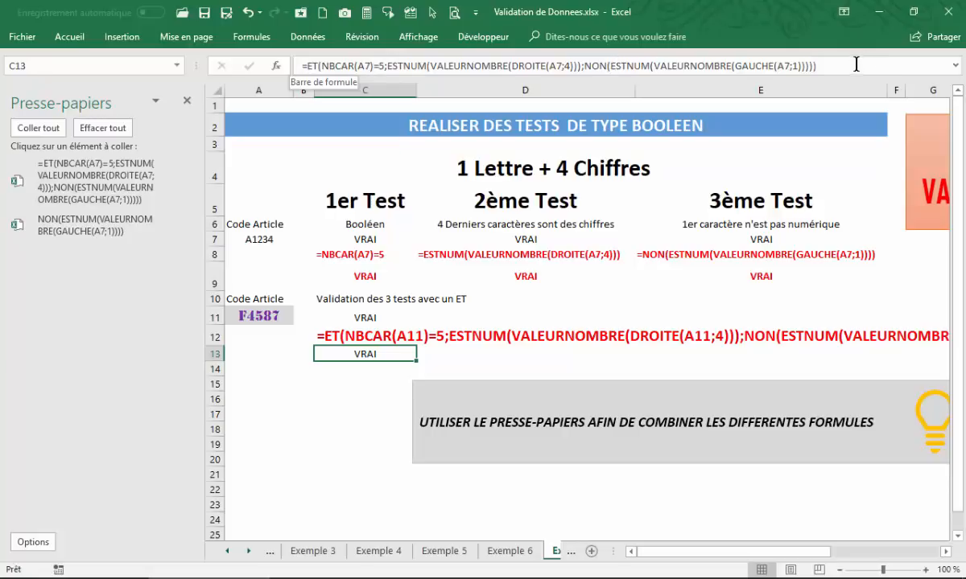
drag(311, 65, 848, 62)
key(ctrl+c)
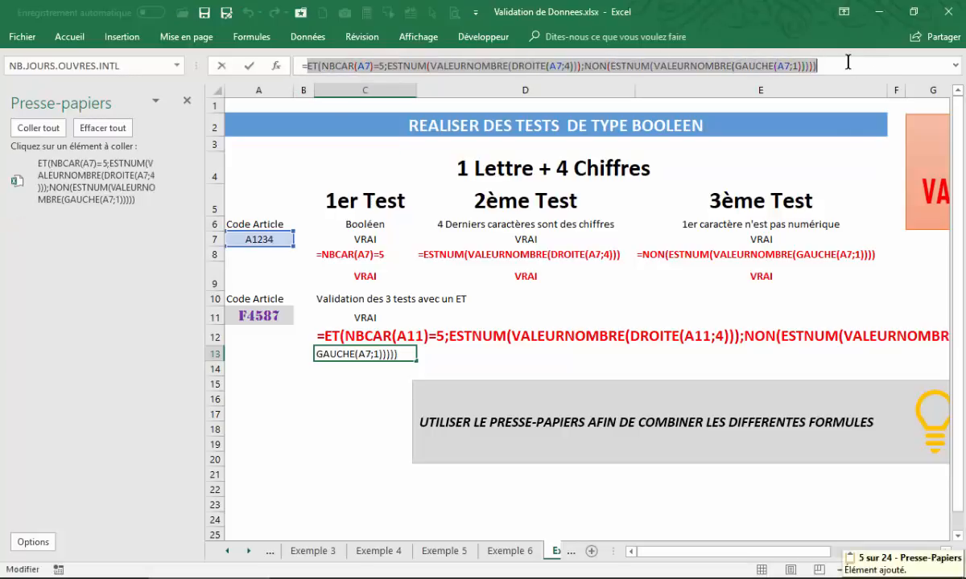
Apply a Liste data validation to A7 with the copied ET formula, without its equals sign, as its source.
key(Escape)
click(278, 243)
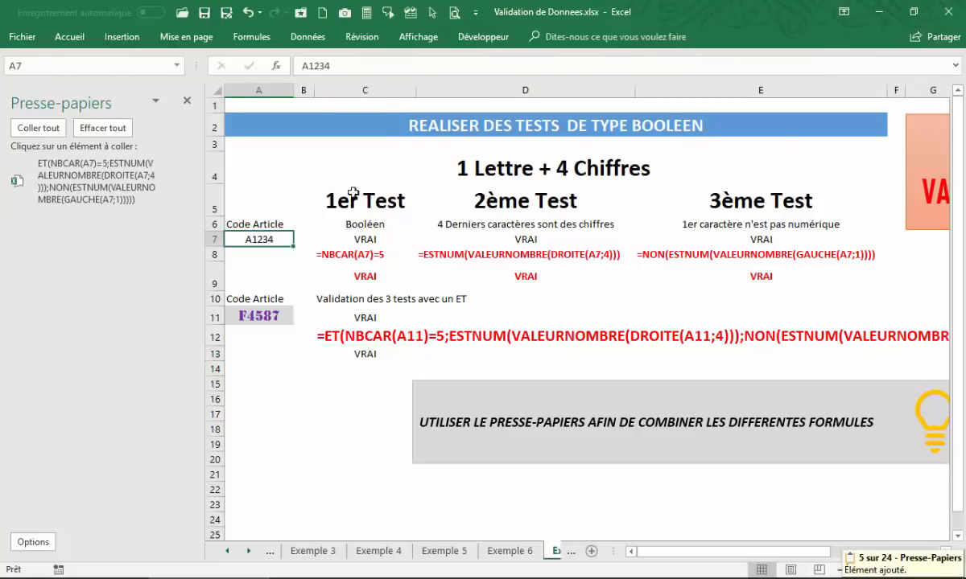
click(362, 40)
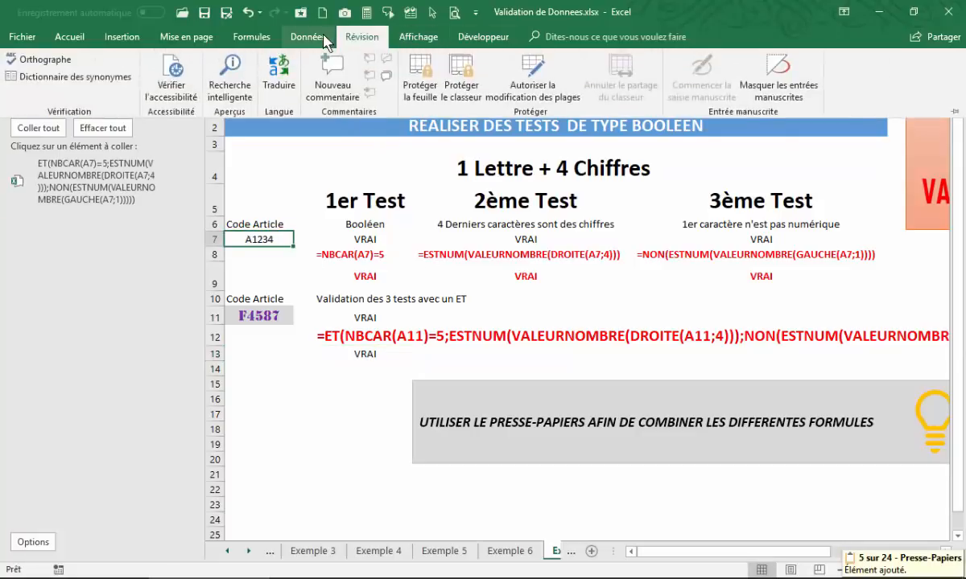
click(318, 37)
click(616, 95)
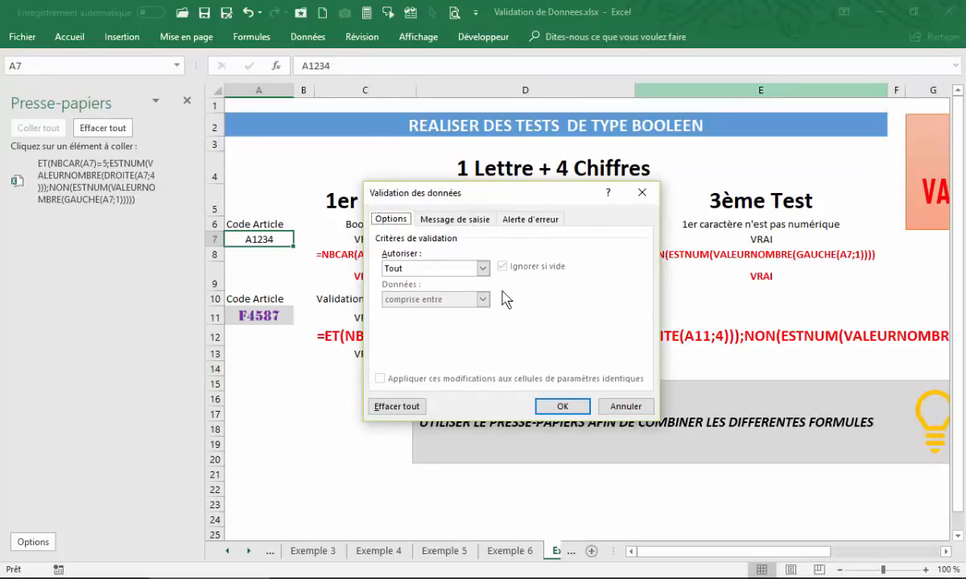
click(444, 268)
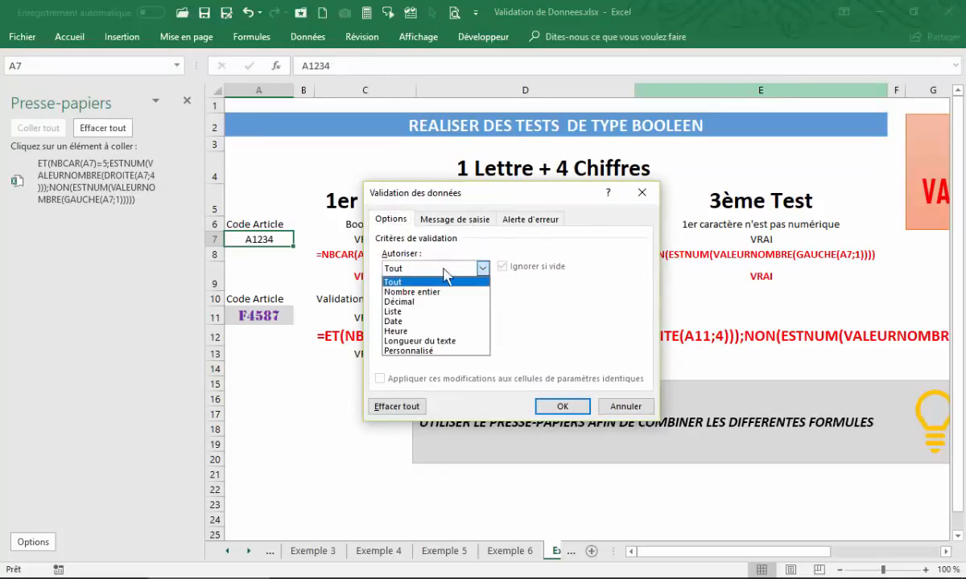
click(393, 312)
click(399, 329)
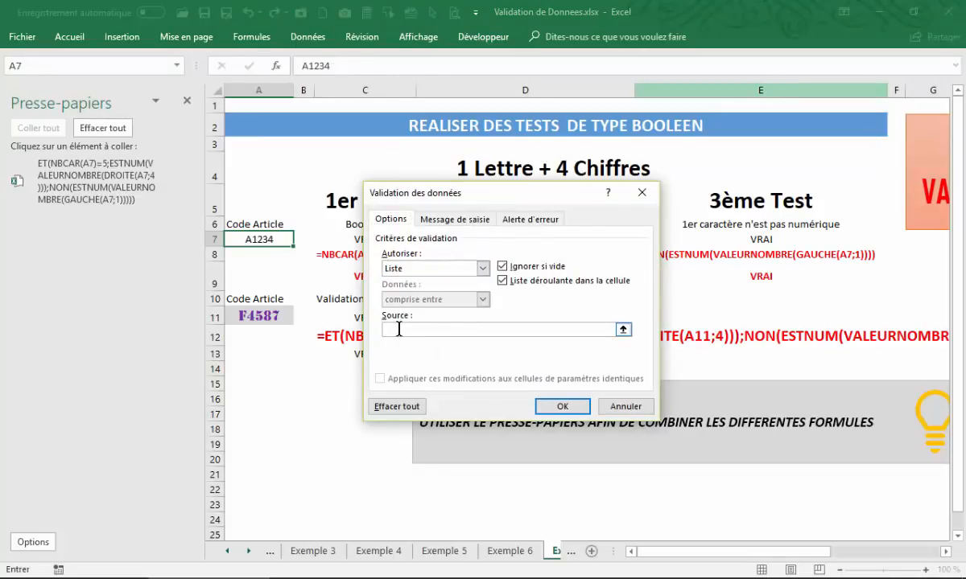
key(ctrl+v)
click(557, 406)
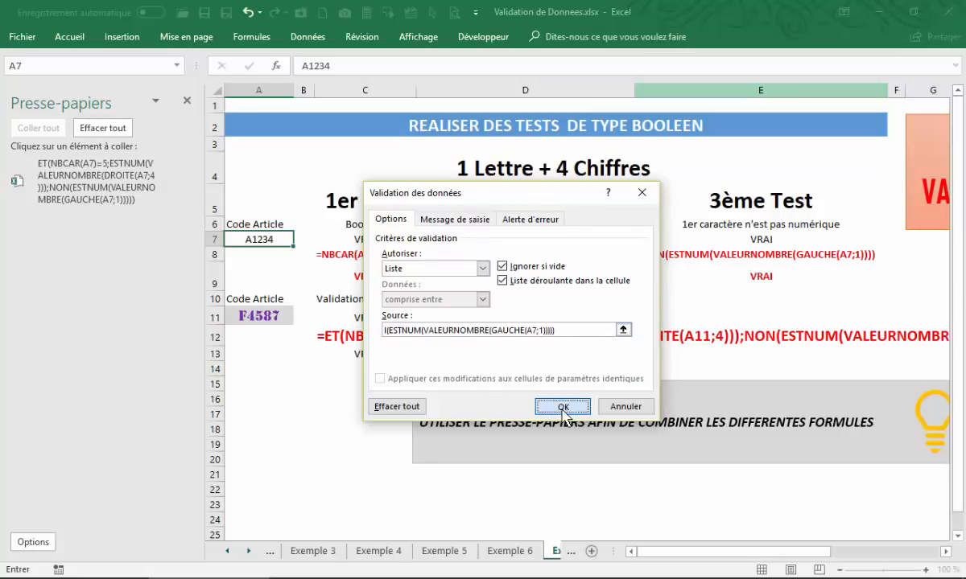
Reselect A7 to check its validation list arrow, and close the Office Clipboard.
click(260, 276)
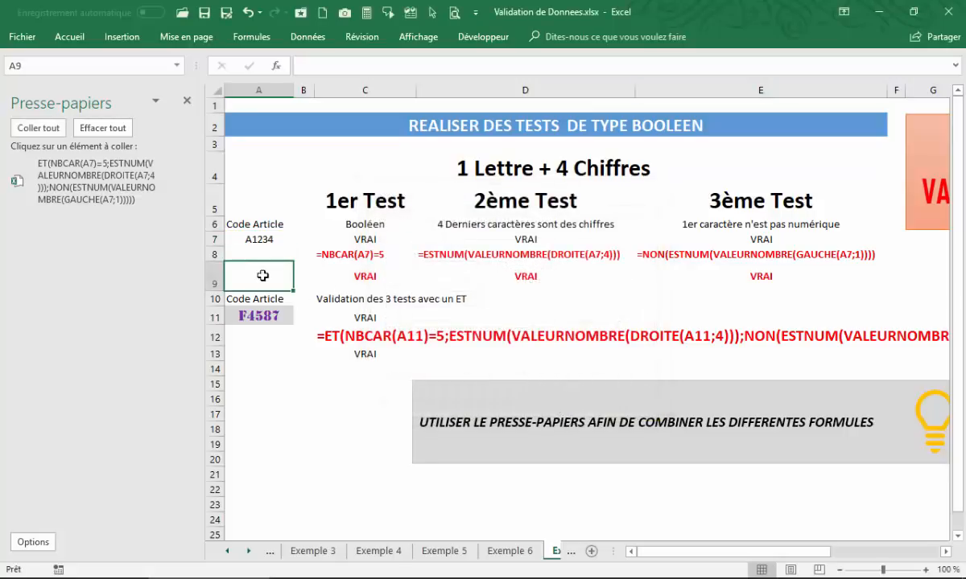
click(261, 238)
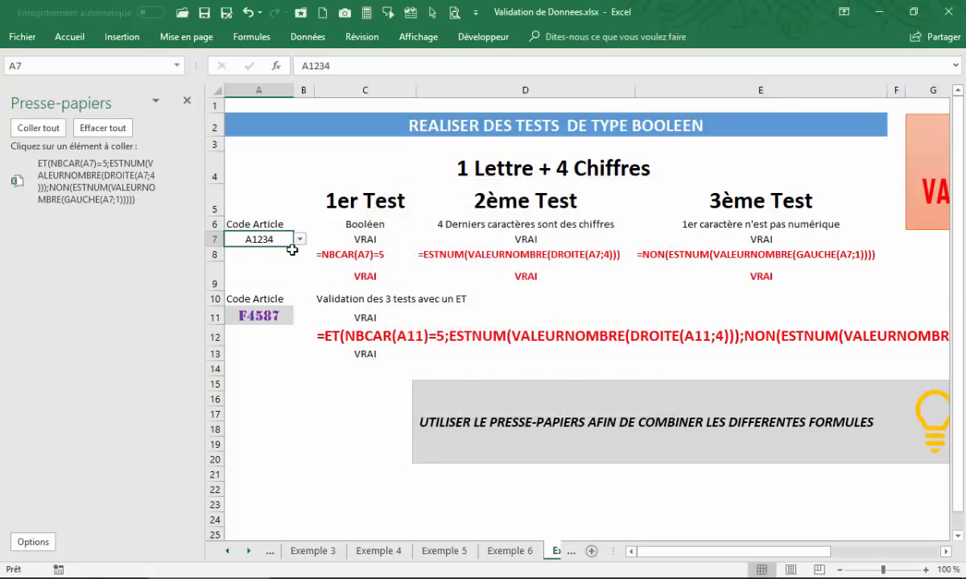
click(187, 100)
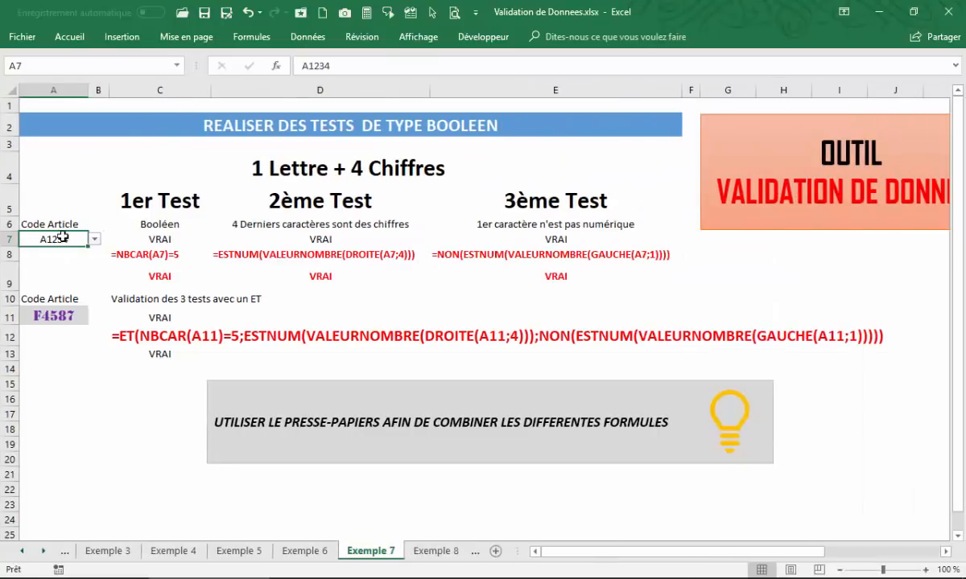
Add an input message to A7's validation, titled "SAISI CODE ARTICLE" and reading "Veuillez saisir le code article dans la cellule".
click(310, 38)
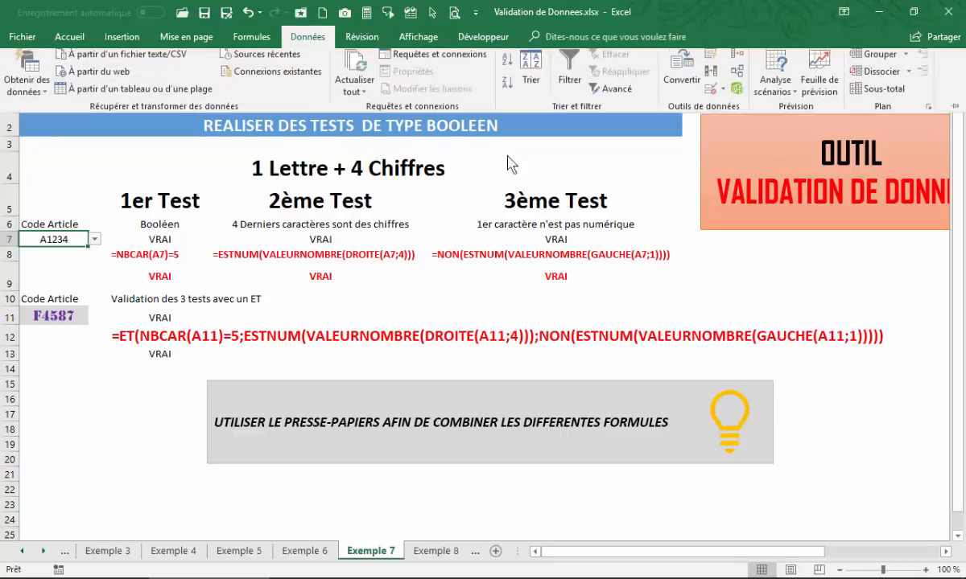
click(724, 95)
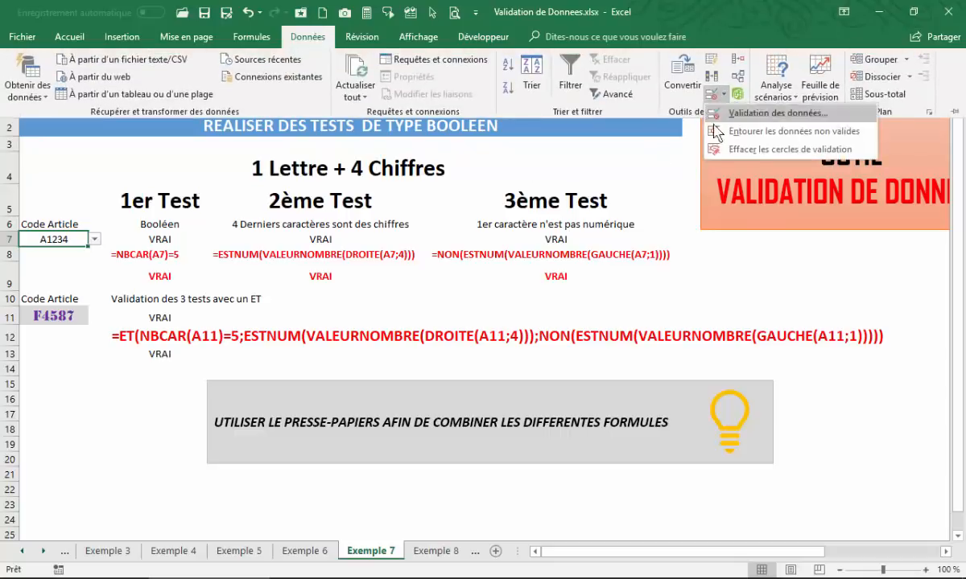
click(763, 114)
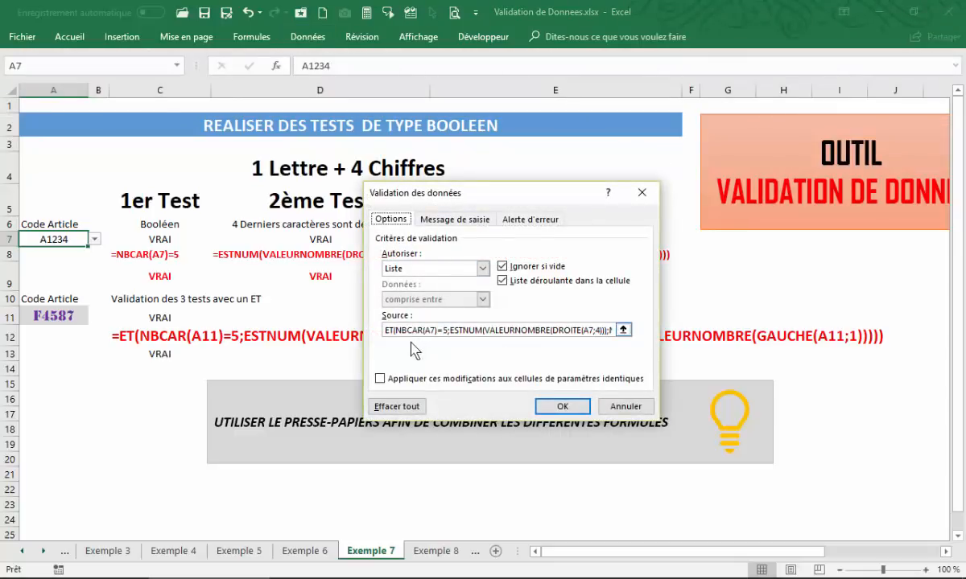
click(452, 218)
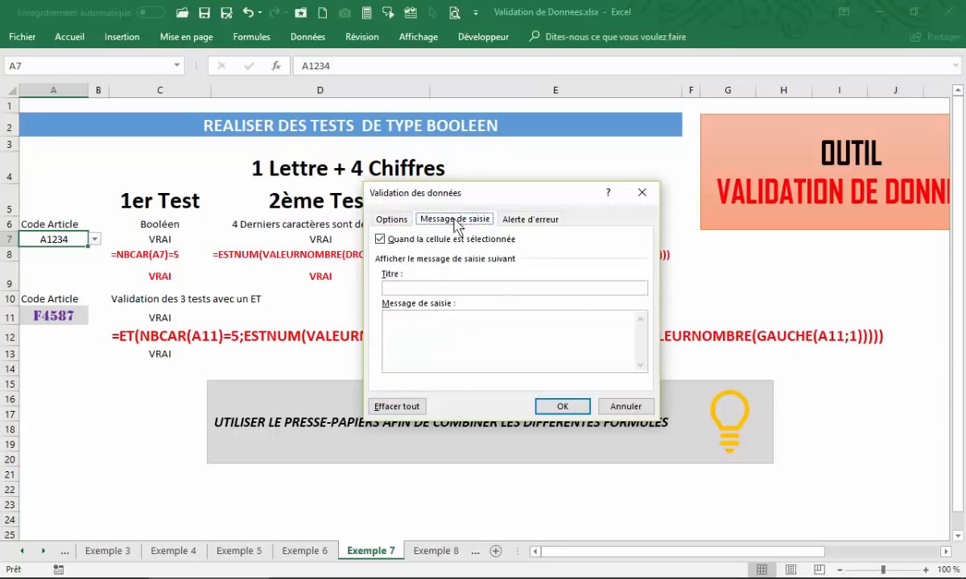
click(420, 287)
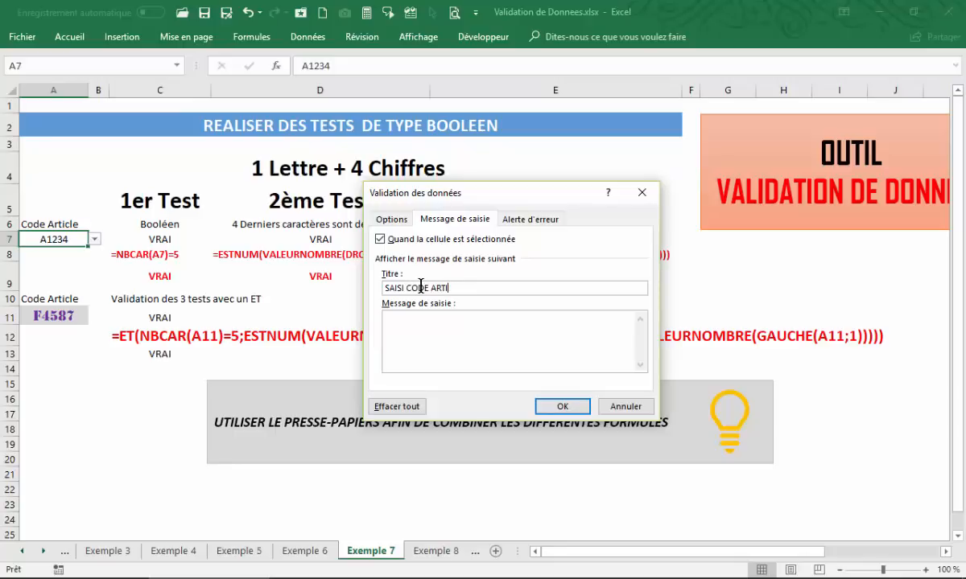
click(391, 340)
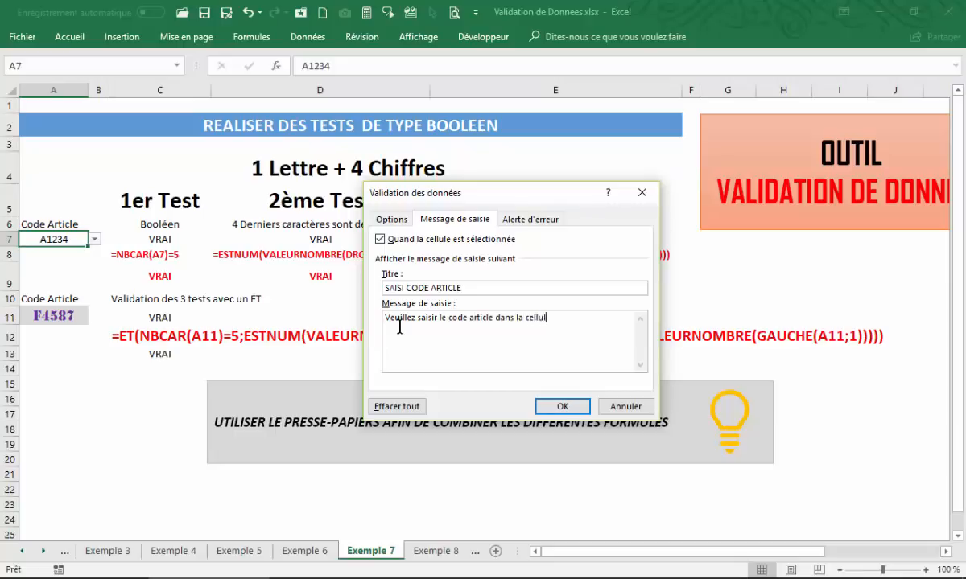
Add a Stop alert titled "ERREUR SAISIE": "Le code article se compose : - 1 Lettre en premier caractère - 4 chiffres en caractères suivant", and apply the validation.
click(529, 219)
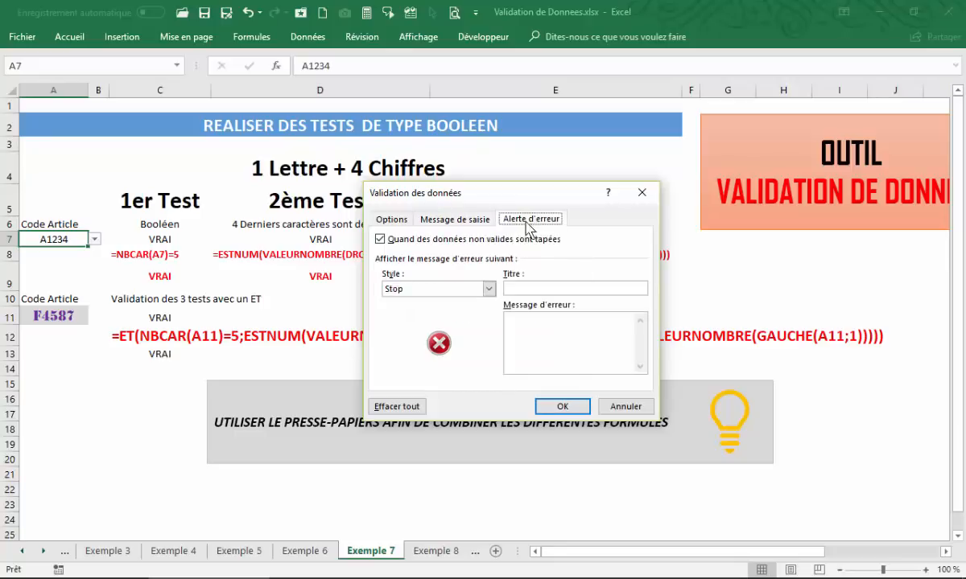
click(533, 289)
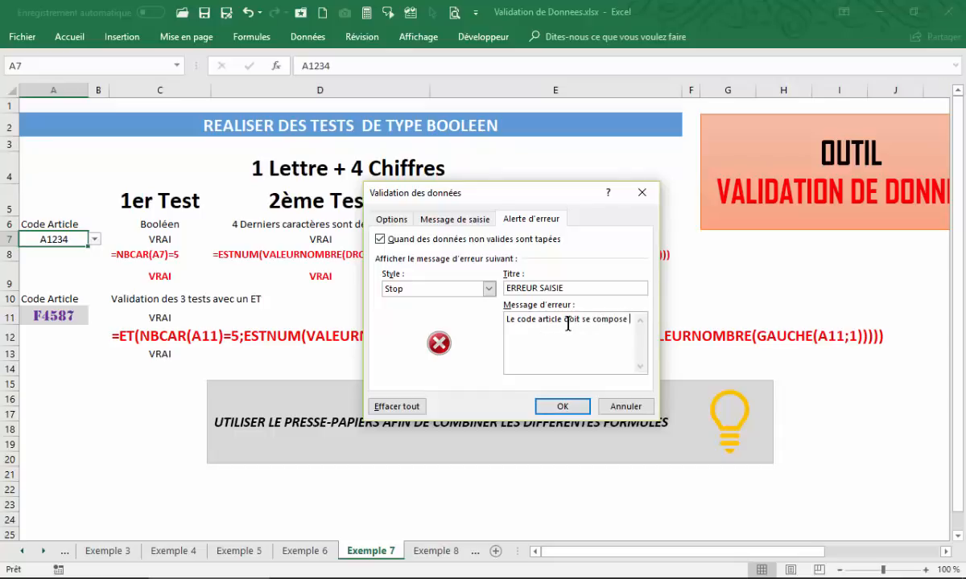
key(BackSpace)
key(BackSpace)
key(BackSpace)
key(BackSpace)
key(BackSpace)
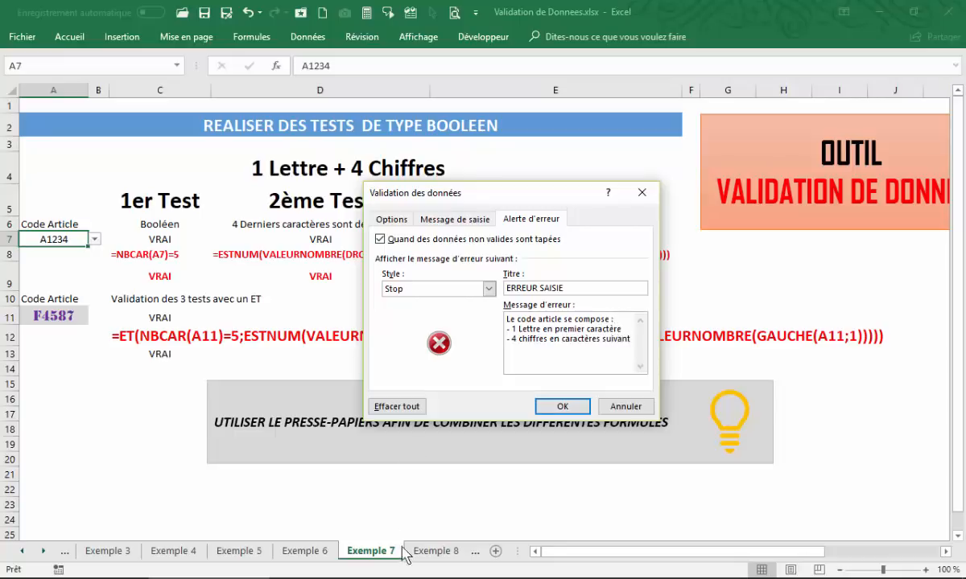
click(557, 404)
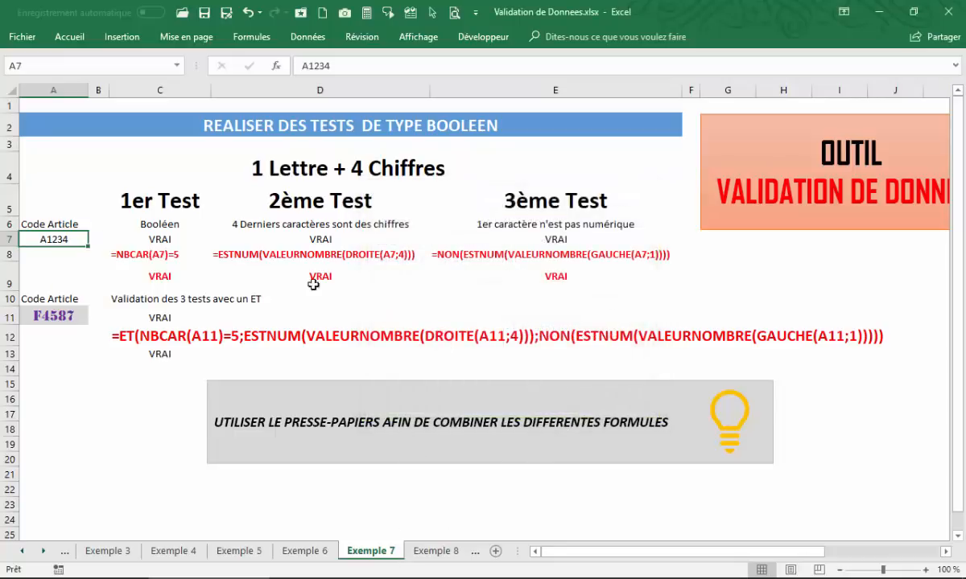
Try to change the code in A7 to AB234 to test the validation, and choose to retry.
click(50, 236)
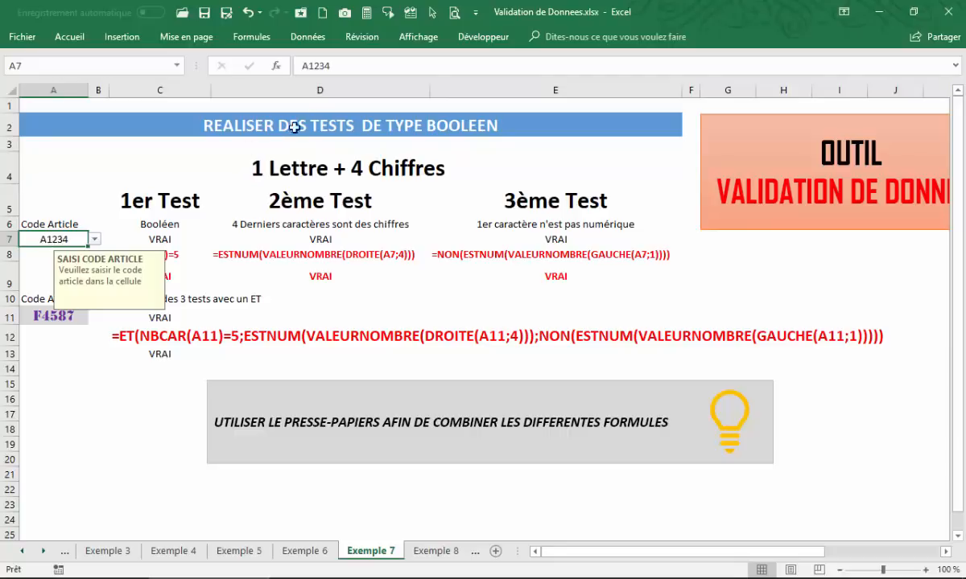
click(296, 65)
key(BackSpace)
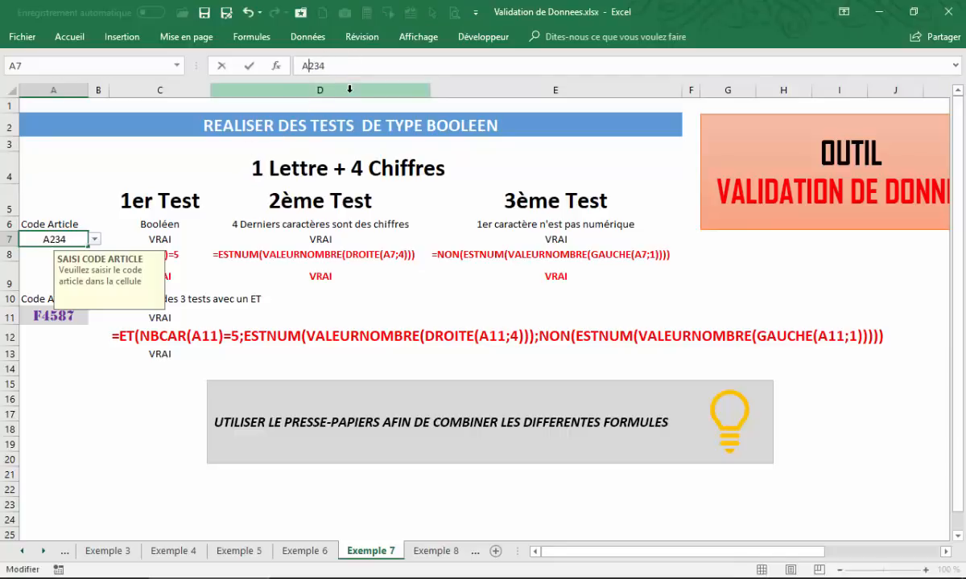
text(B)
key(Return)
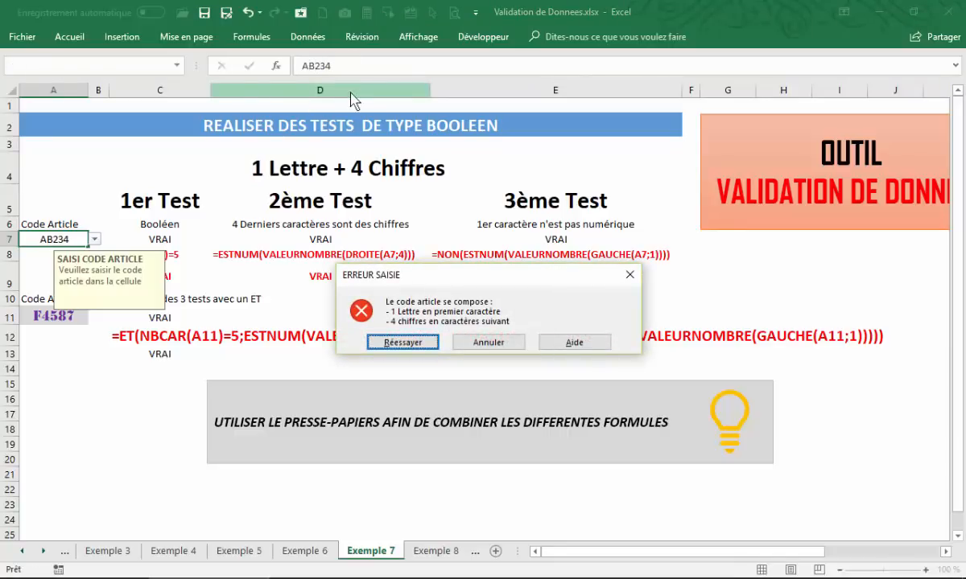
click(427, 343)
Try to enter the invalid code 1FFFf in A7, and cancel the entry.
double_click(69, 235)
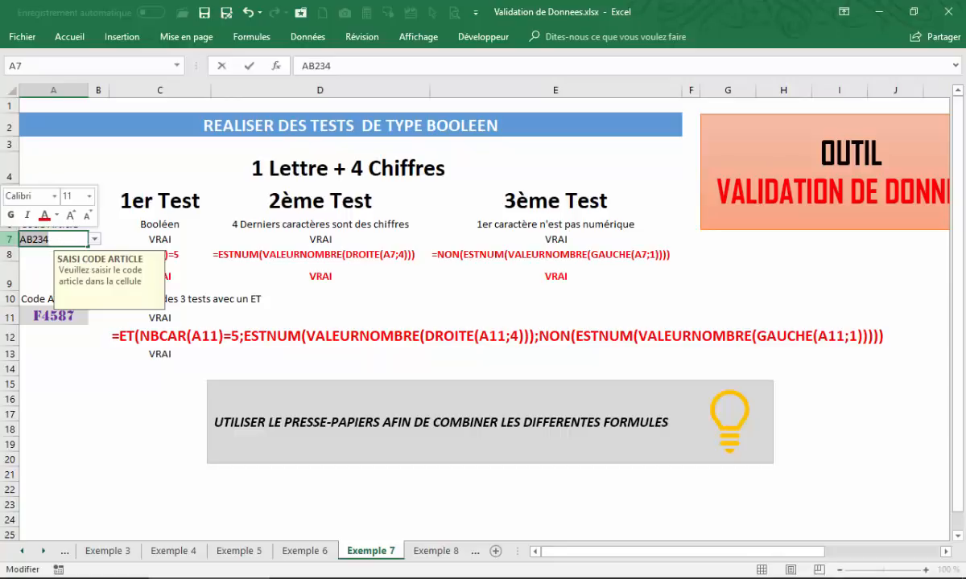
text(1FFFf)
key(Return)
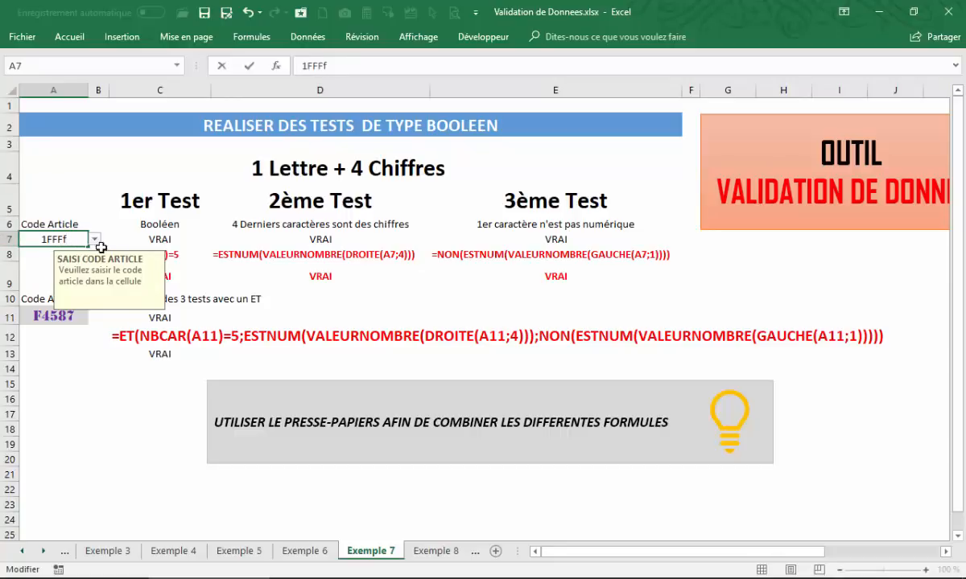
key(Return)
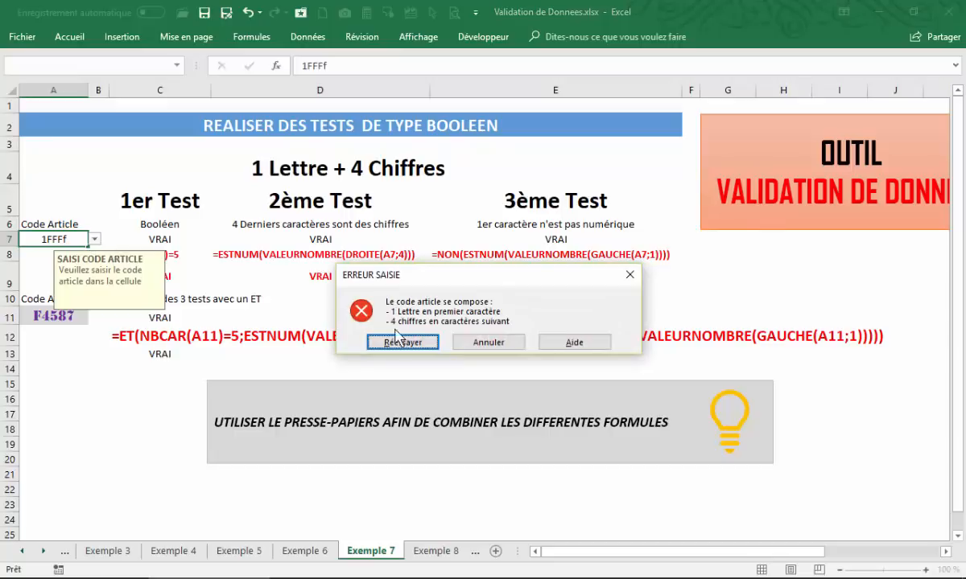
click(492, 342)
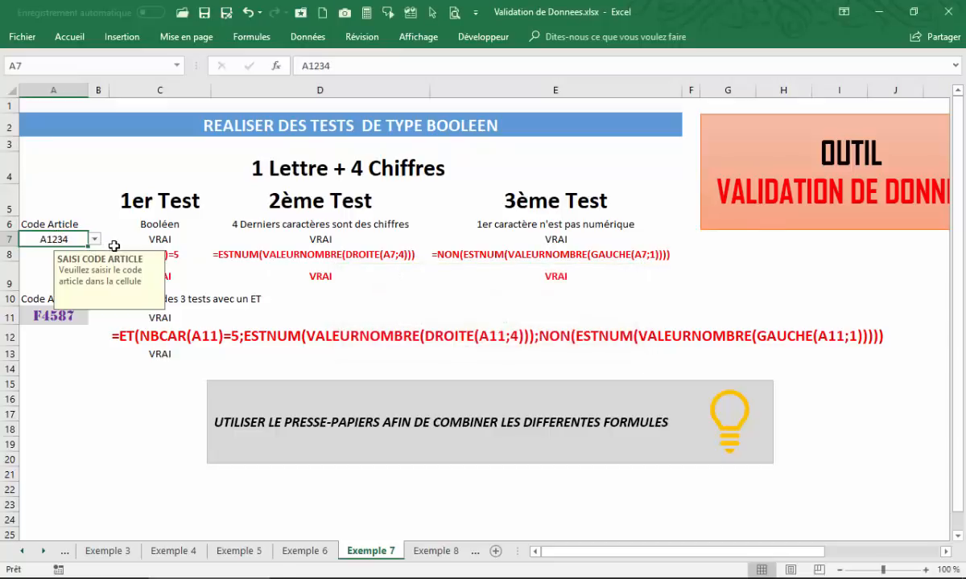
Try to enter the code F3214 in A7, retry it once, and cancel the entry.
text(F3214)
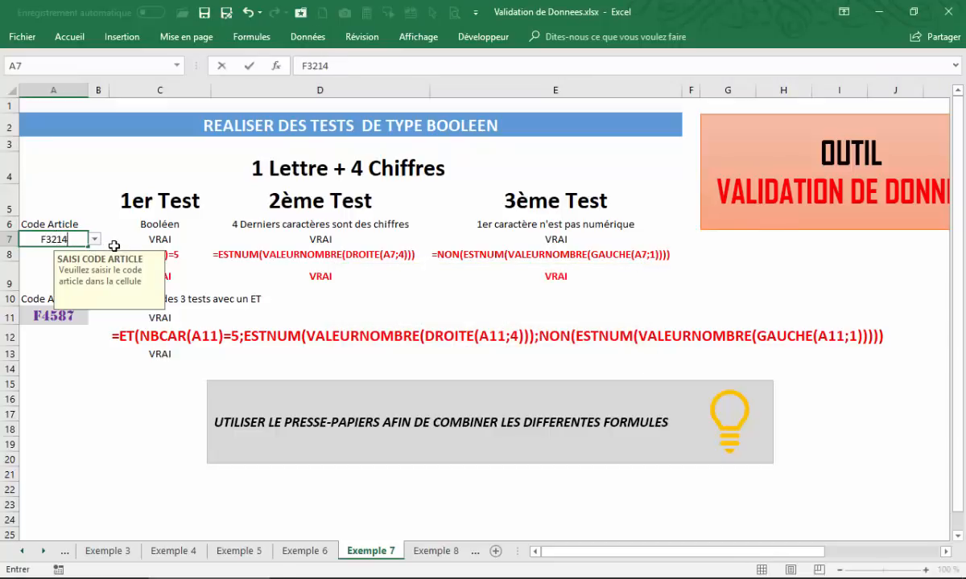
key(Return)
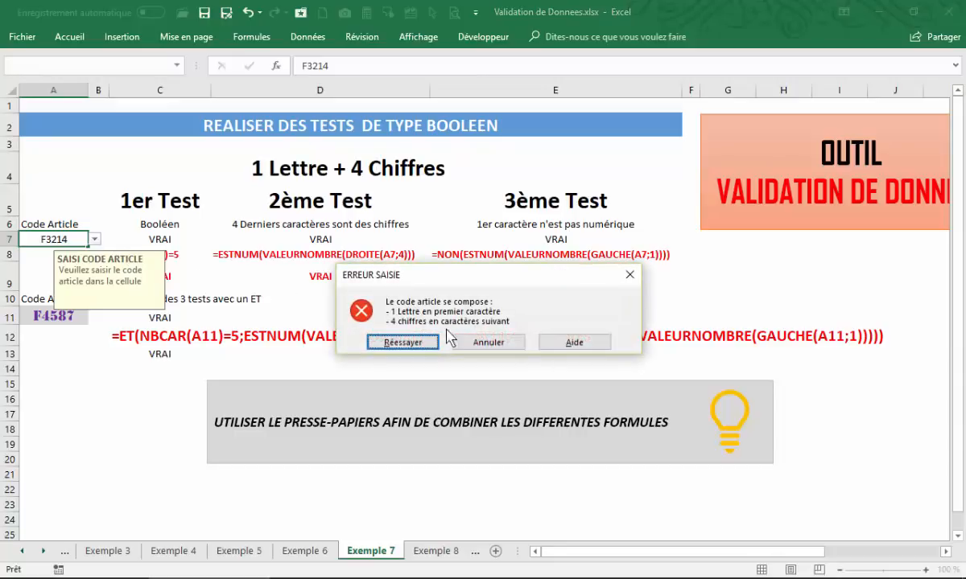
click(402, 343)
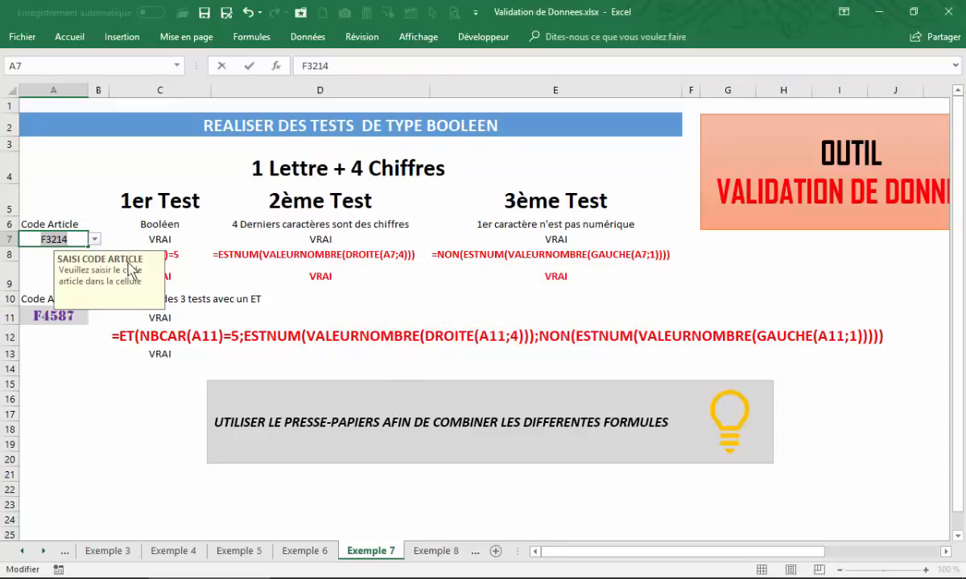
click(74, 238)
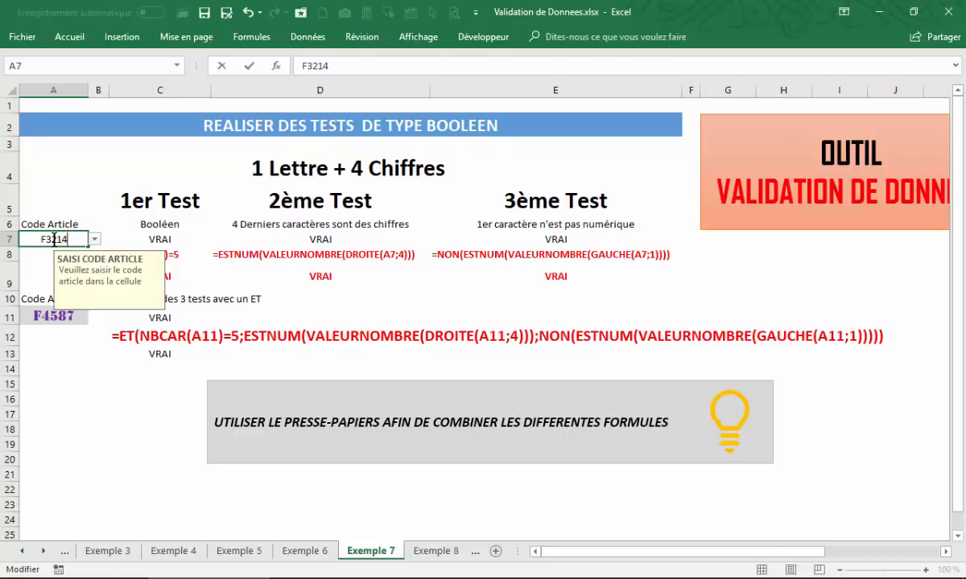
click(30, 265)
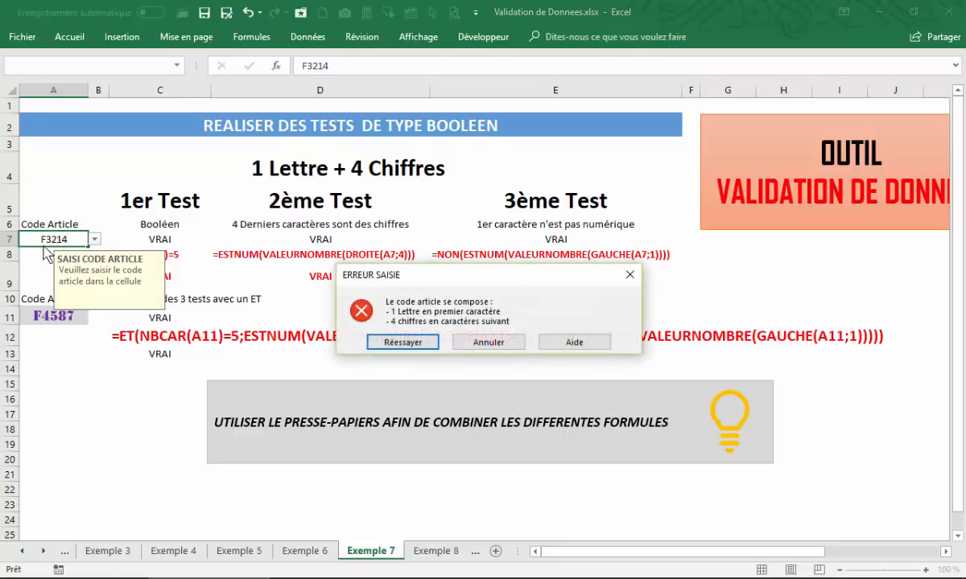
click(484, 342)
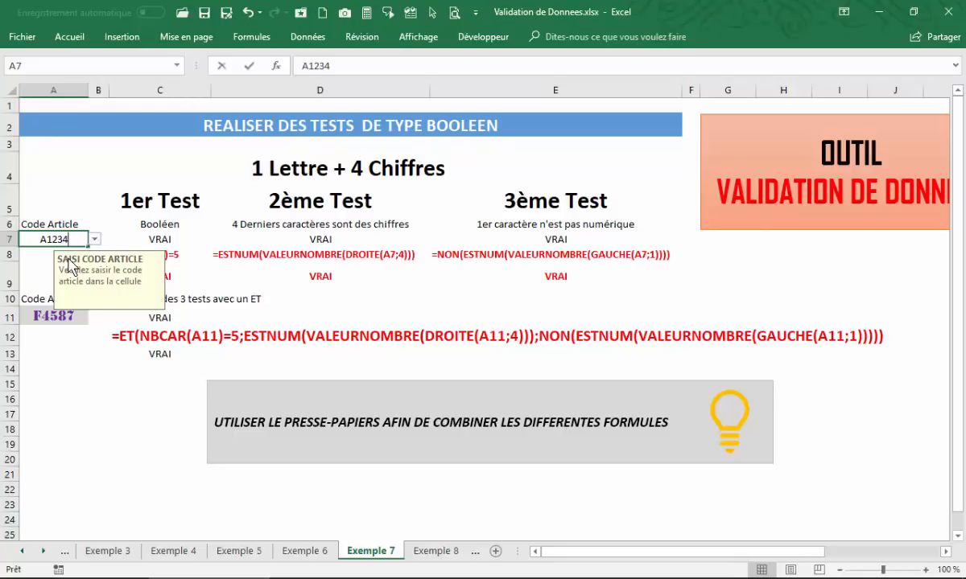
Try to enter the code B1234 in A7, retry it once, and cancel the entry.
text(B1234)
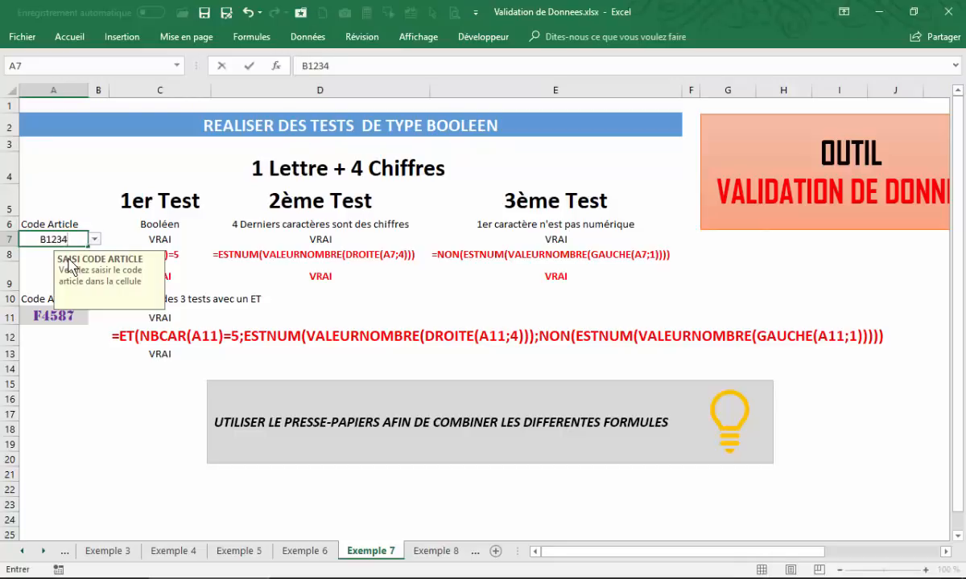
key(Return)
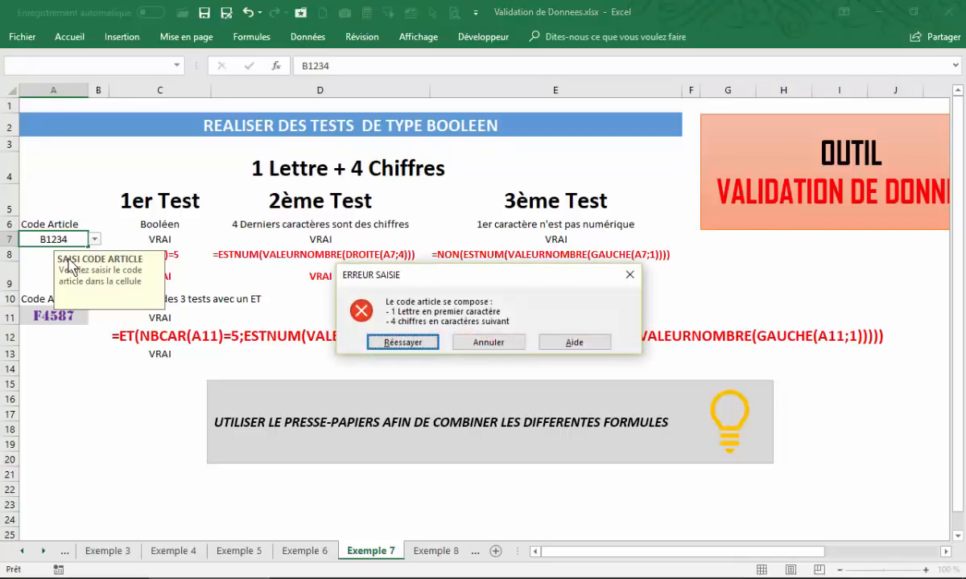
click(403, 343)
click(37, 275)
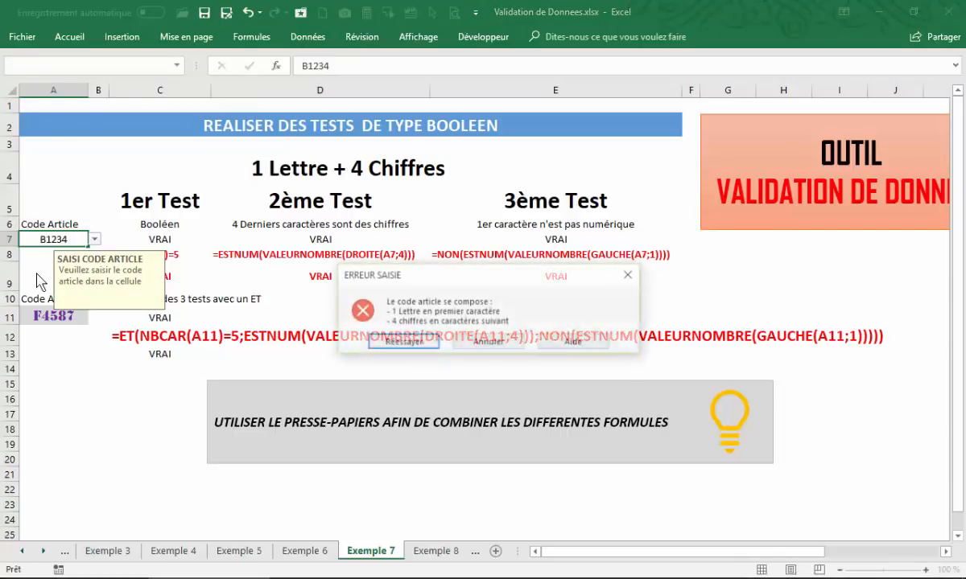
key(Escape)
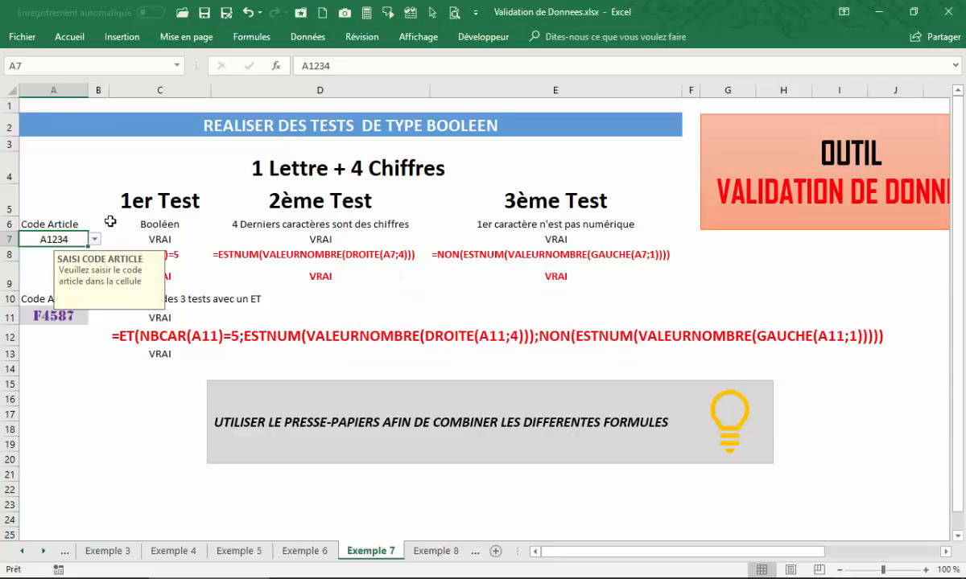
Examine the three Boolean test formulas in C9, D9 and E9 that check the article code in A7.
click(111, 221)
click(56, 235)
click(172, 278)
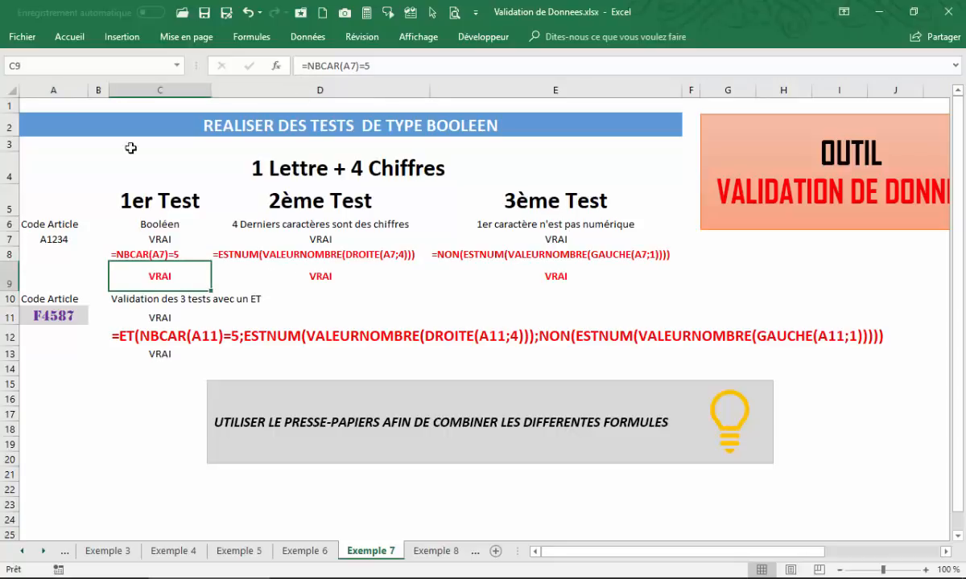
click(55, 235)
click(321, 279)
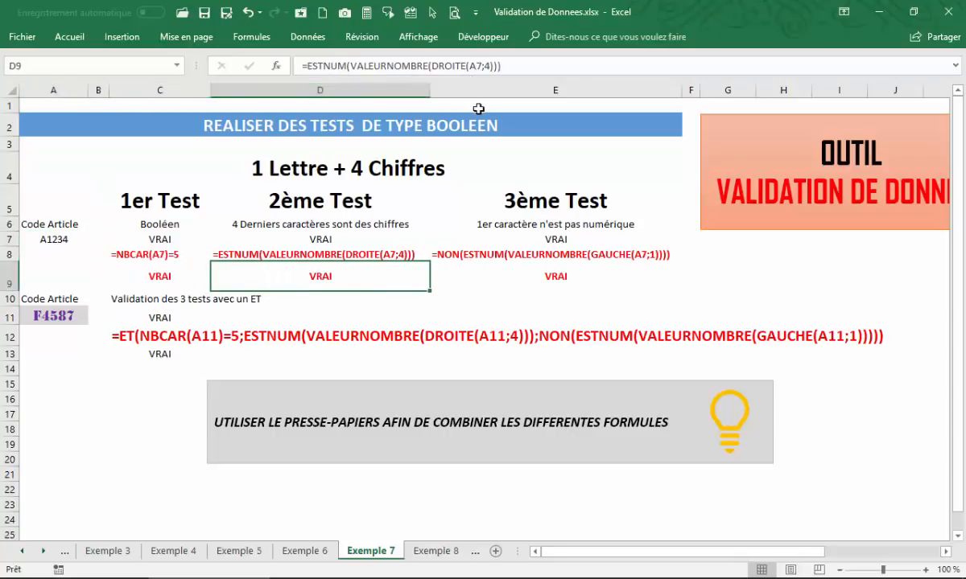
click(536, 276)
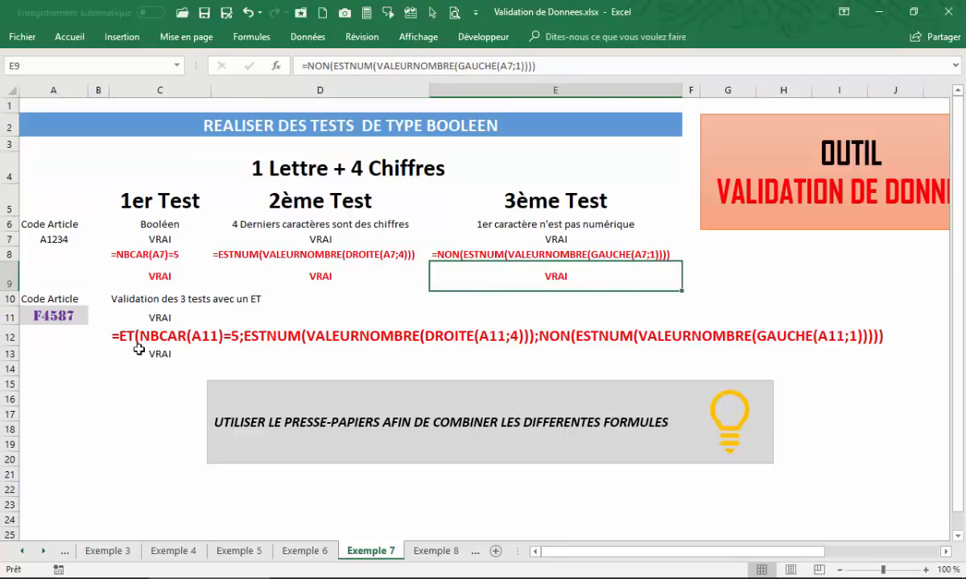
Examine the input message and the custom formula in A11's data validation, and leave the settings unchanged.
click(58, 314)
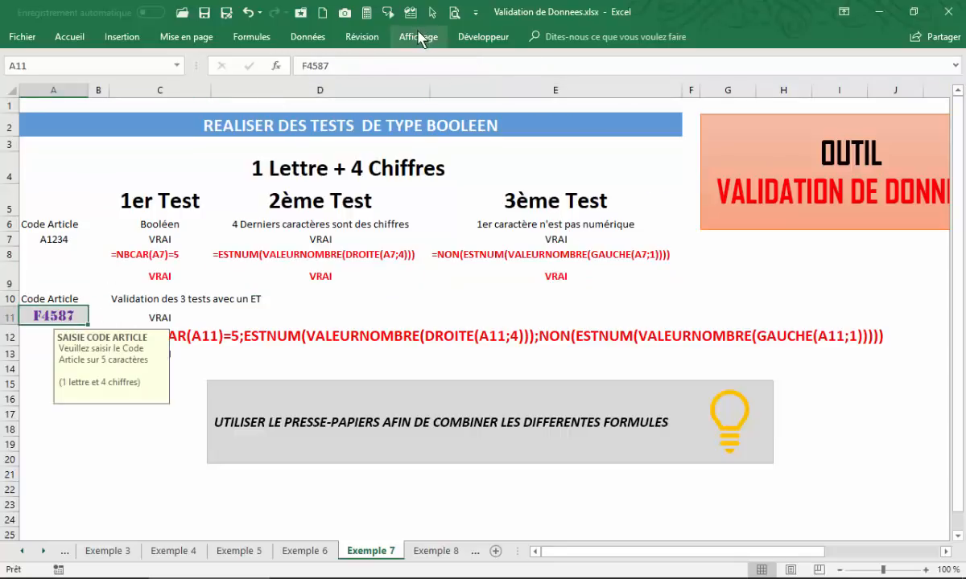
click(418, 37)
click(308, 37)
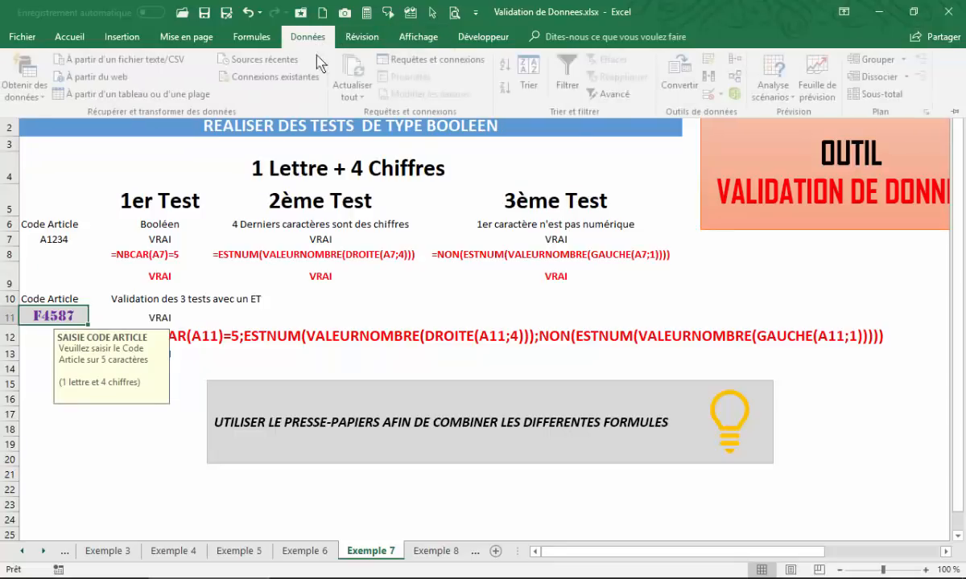
click(612, 93)
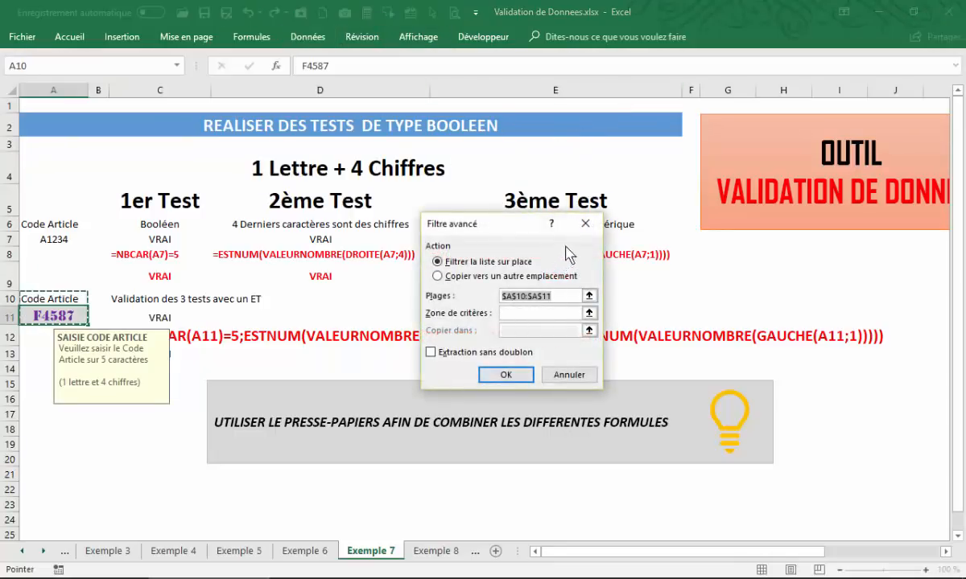
click(585, 224)
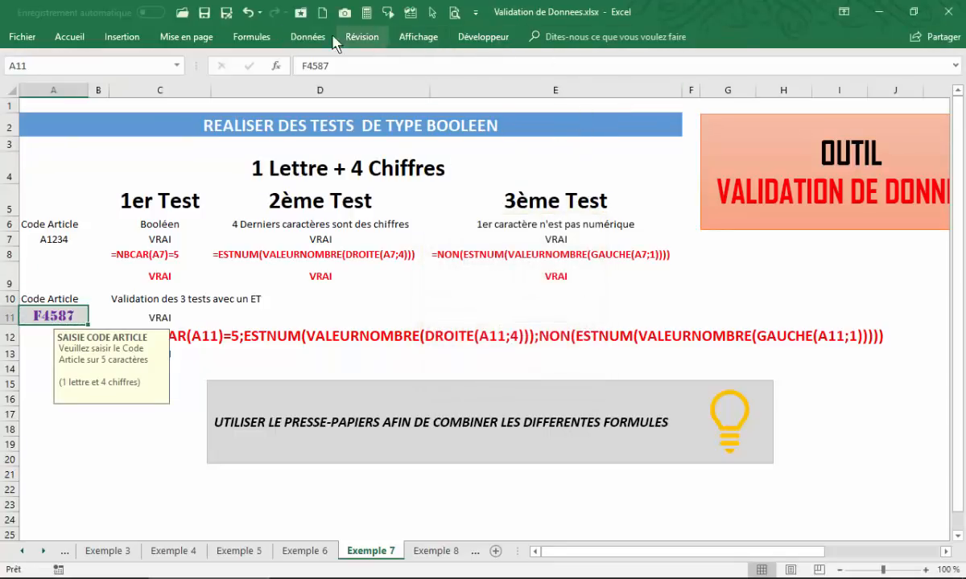
click(308, 37)
click(671, 95)
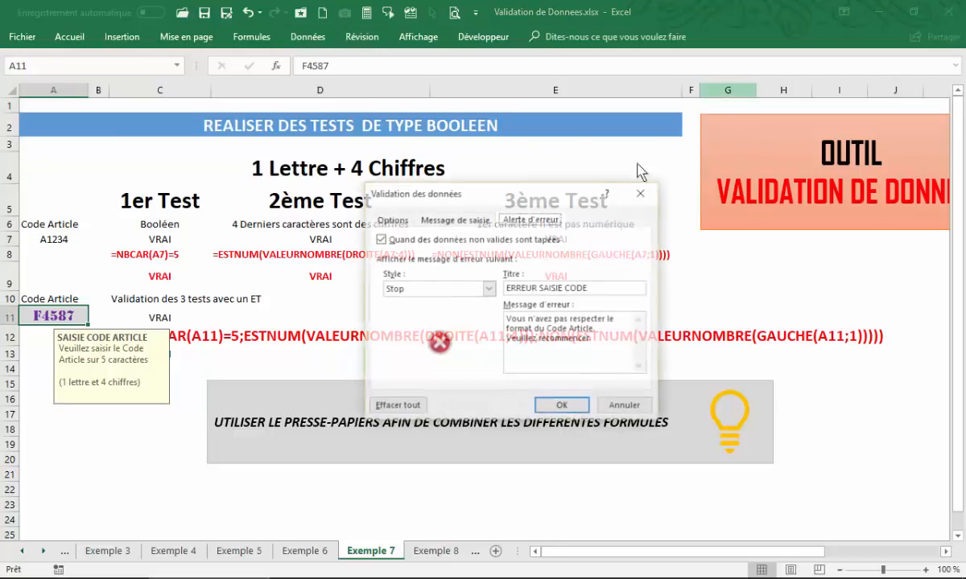
click(422, 220)
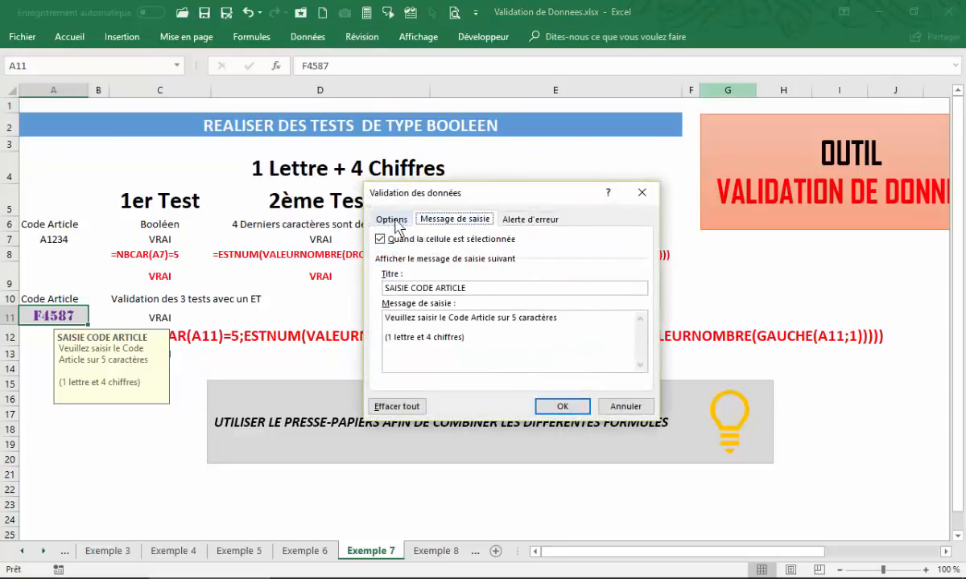
click(393, 220)
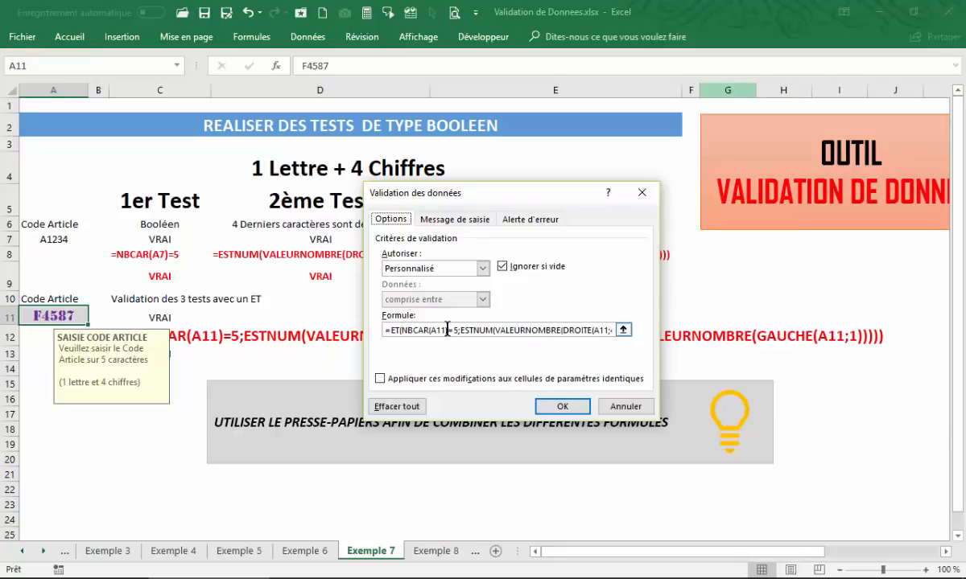
click(642, 192)
Open the data validation settings of cell A7.
click(50, 240)
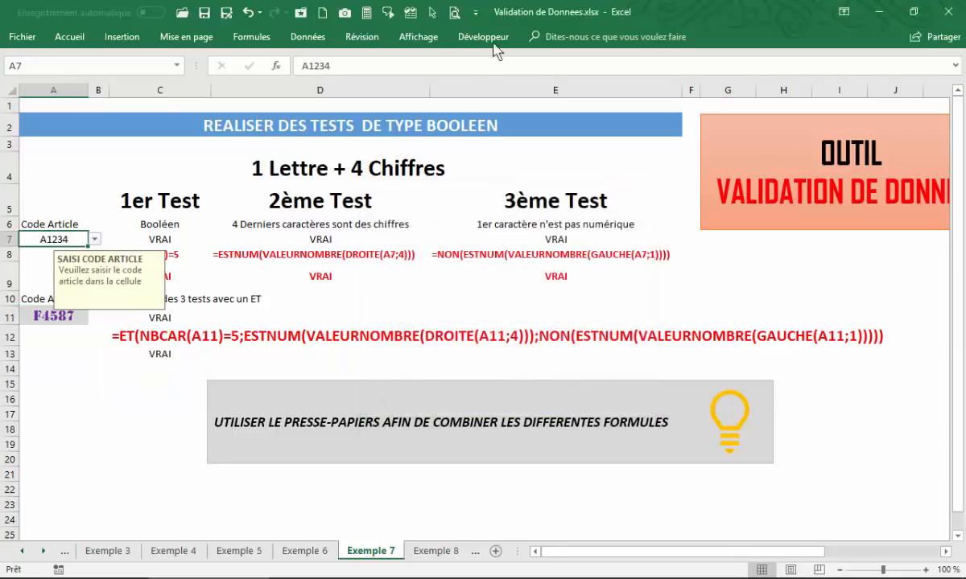
click(418, 37)
click(362, 36)
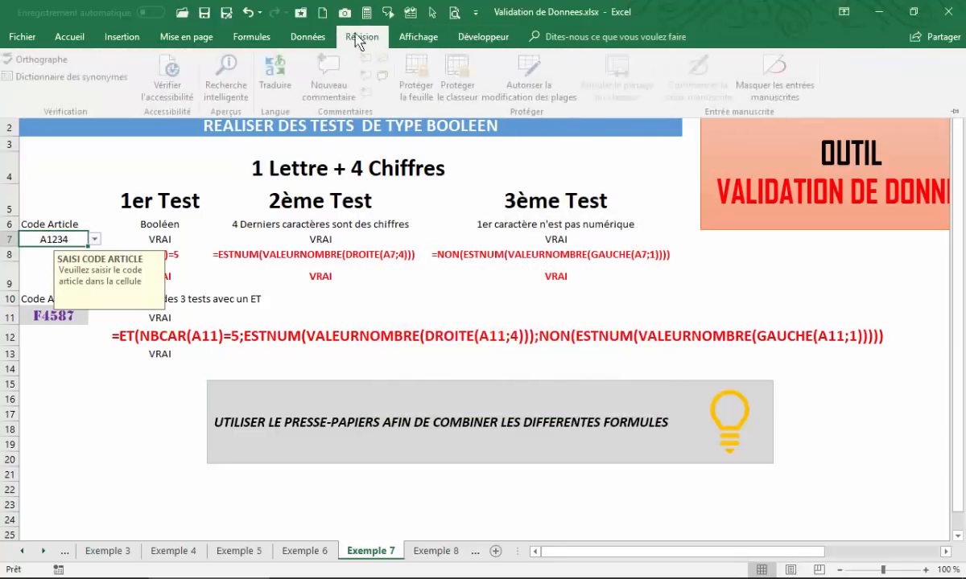
click(310, 36)
click(706, 96)
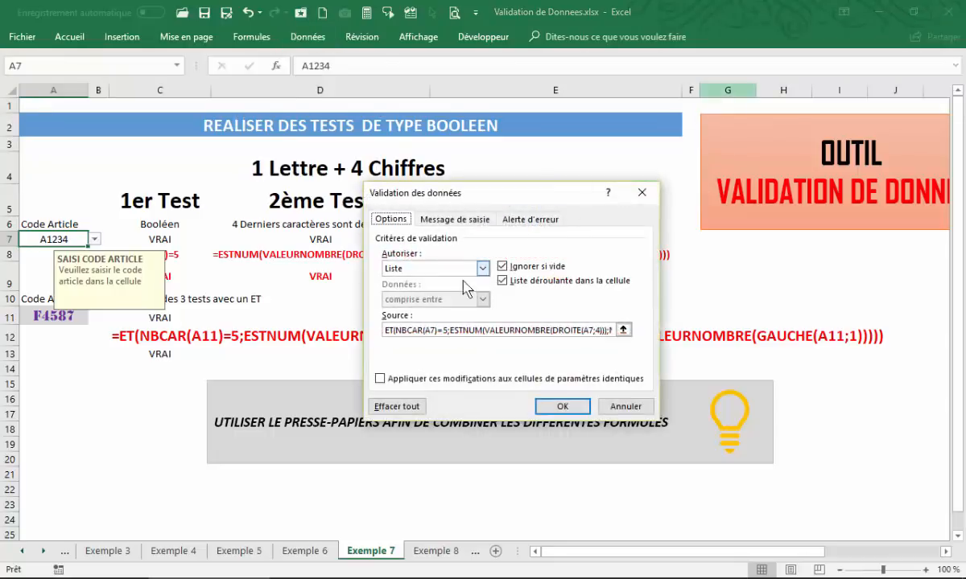
Check the ET formula used as the source of A7's Liste validation, and try to apply it twice.
click(385, 330)
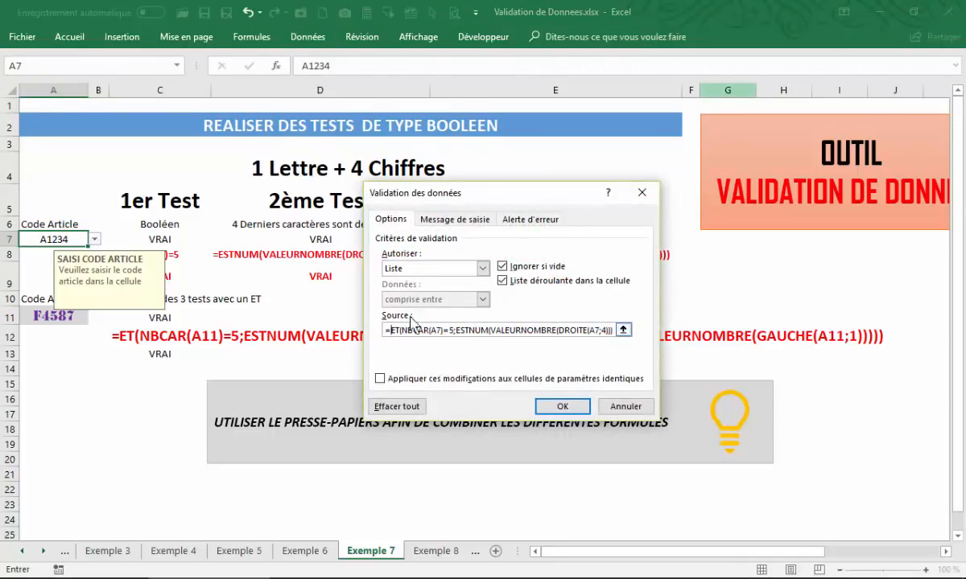
click(564, 410)
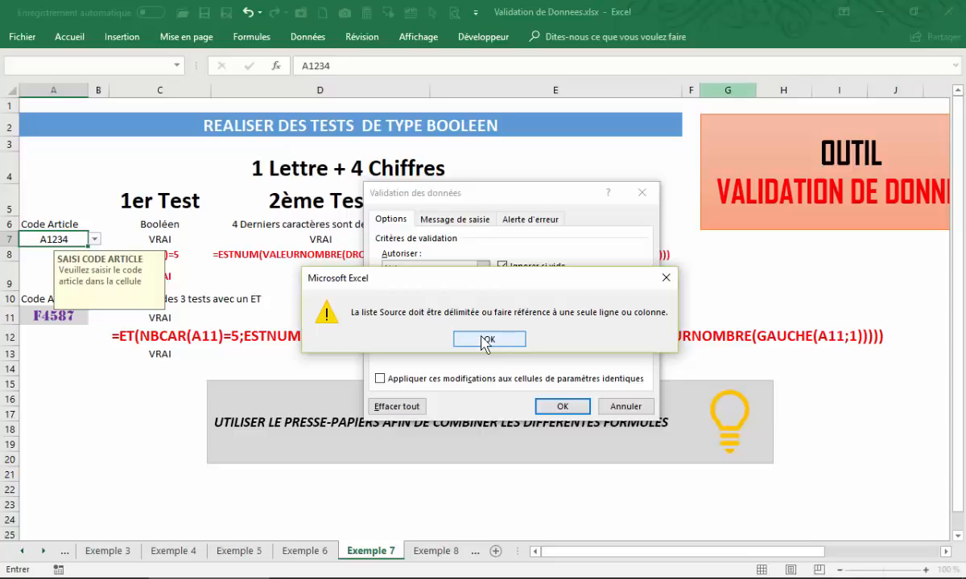
click(487, 340)
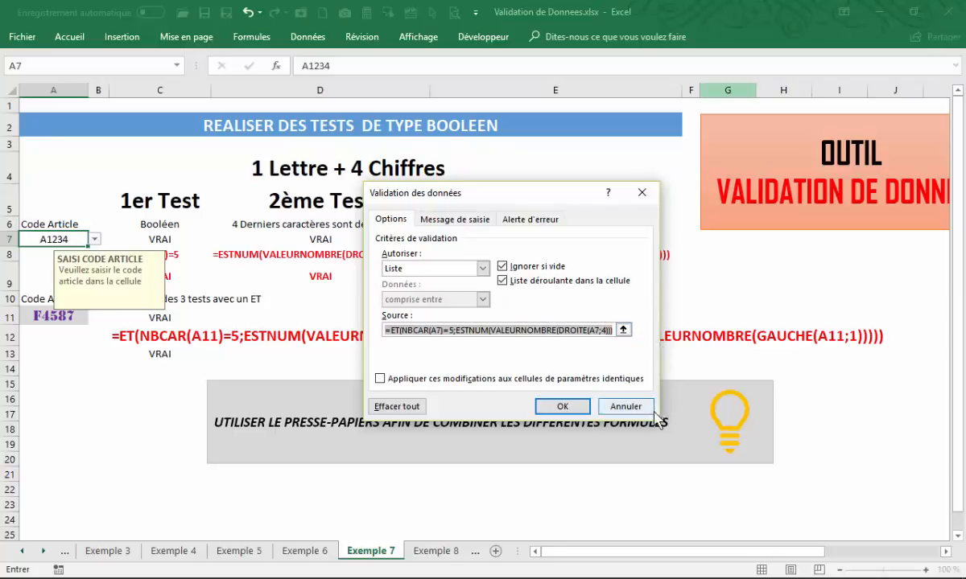
click(624, 332)
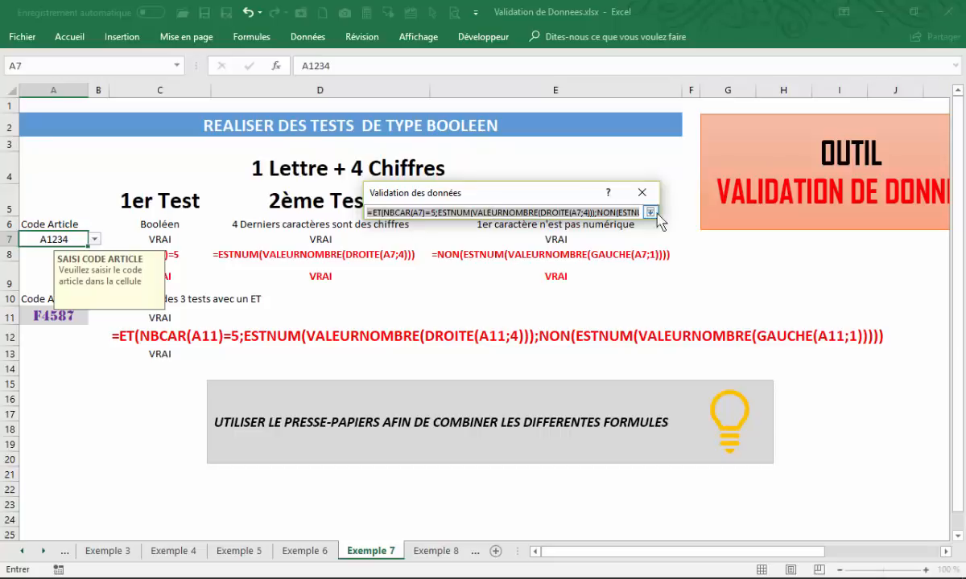
click(641, 192)
click(569, 329)
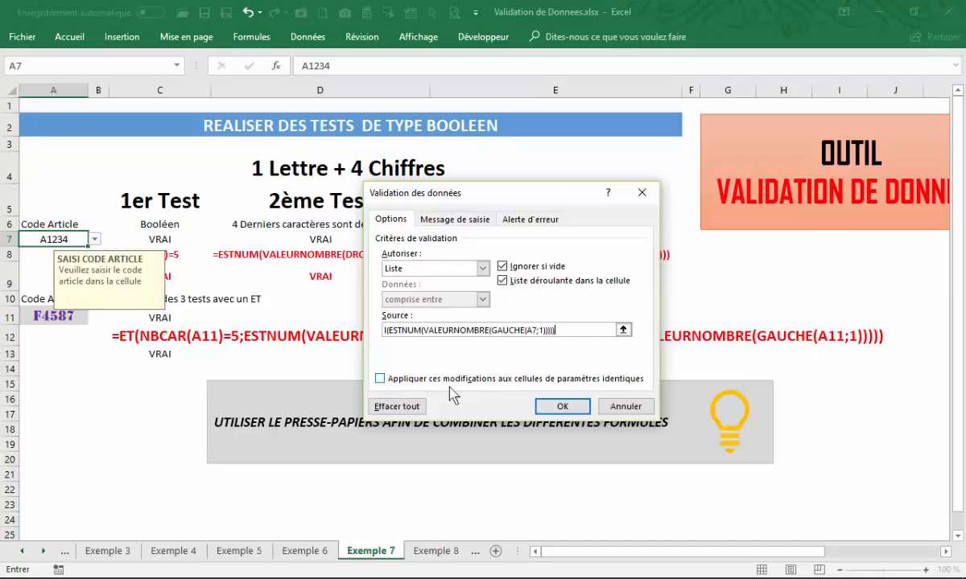
click(562, 407)
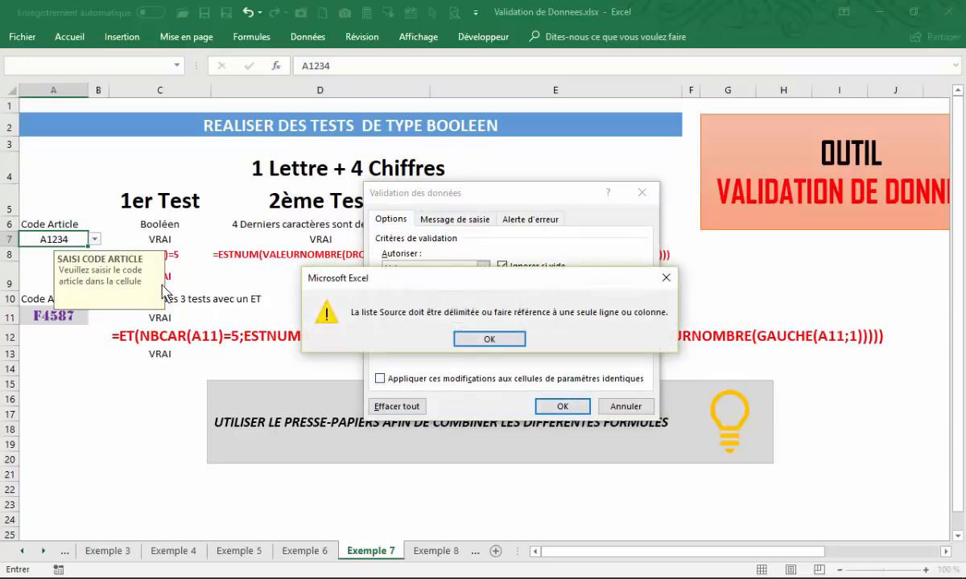
click(489, 339)
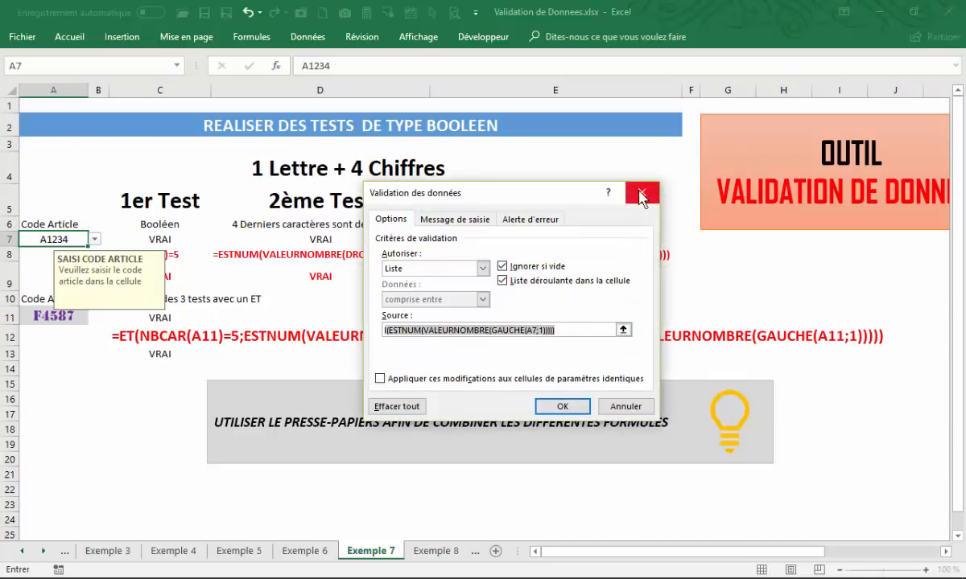
Set A7's validation criterion to Personnalisé with the existing ET formula, and apply it.
click(483, 269)
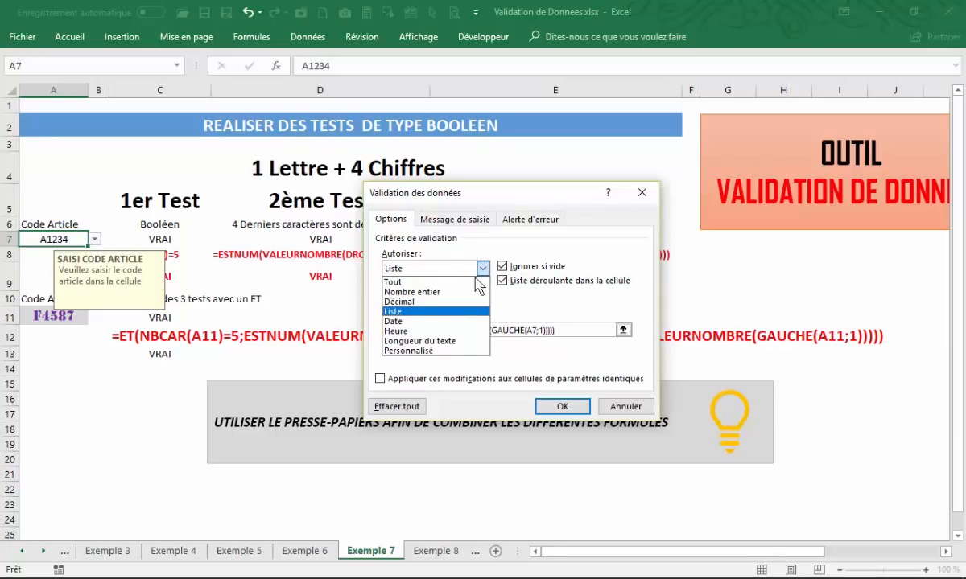
click(400, 350)
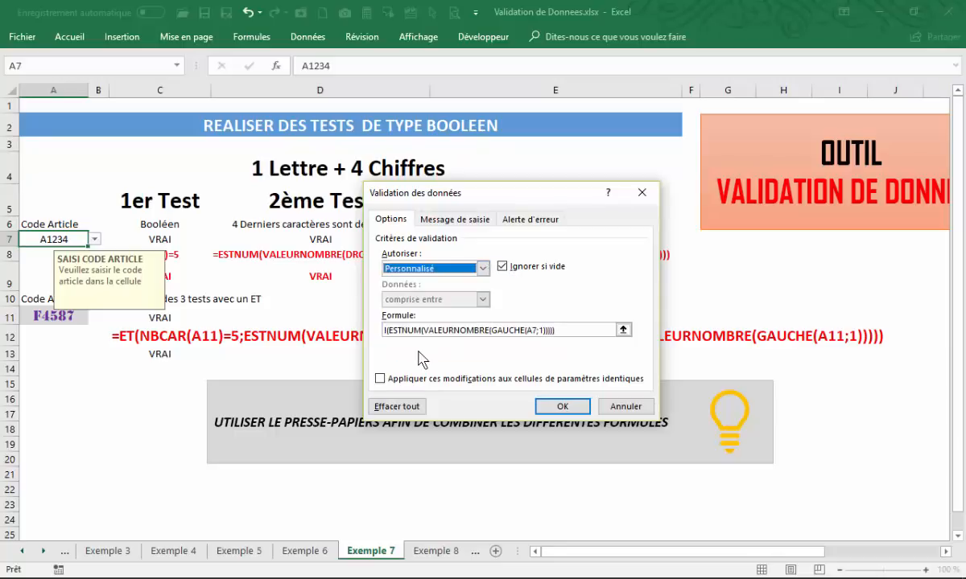
click(562, 406)
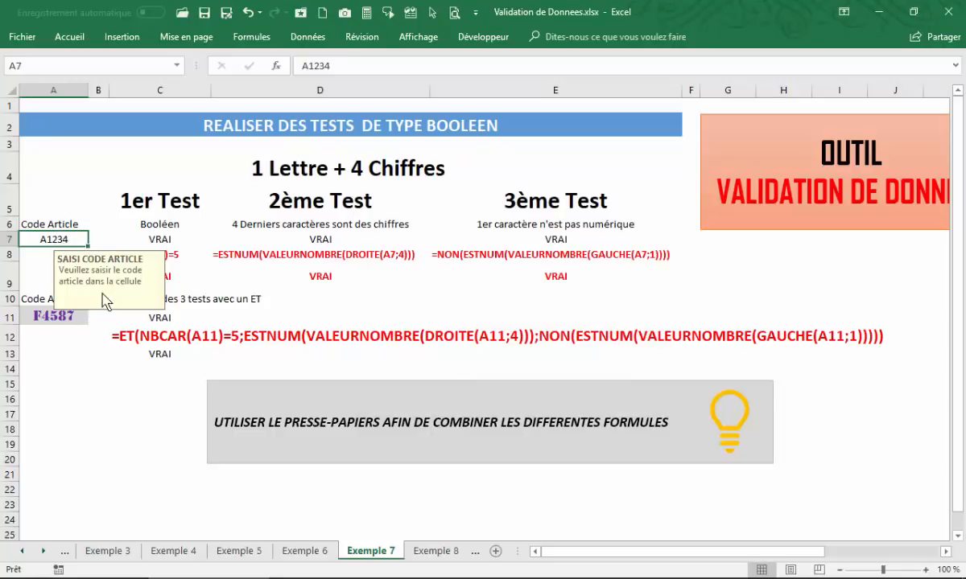
Test A7's validation with the invalid code AB125, and retry the entry with the code V1245.
click(98, 205)
click(49, 234)
text(AB125)
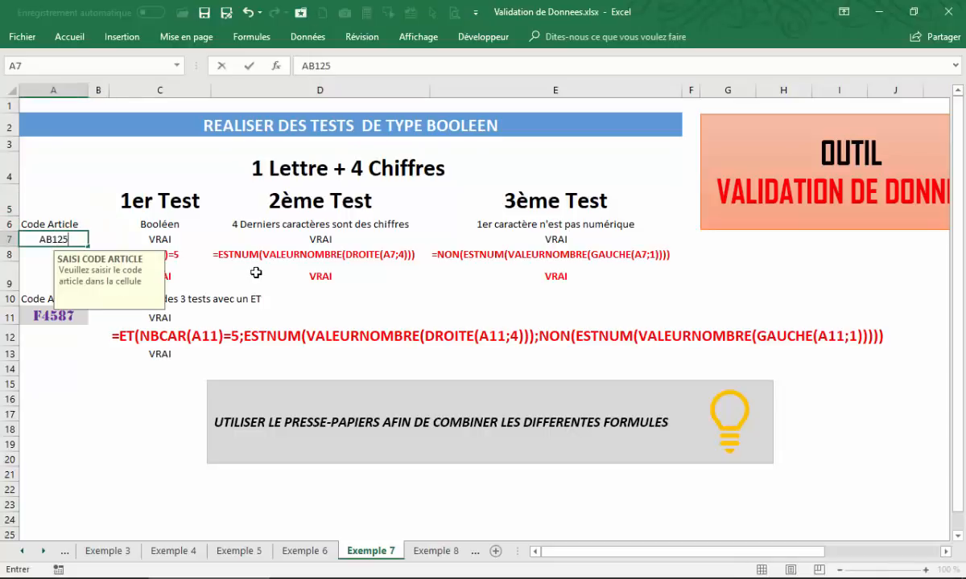
key(Return)
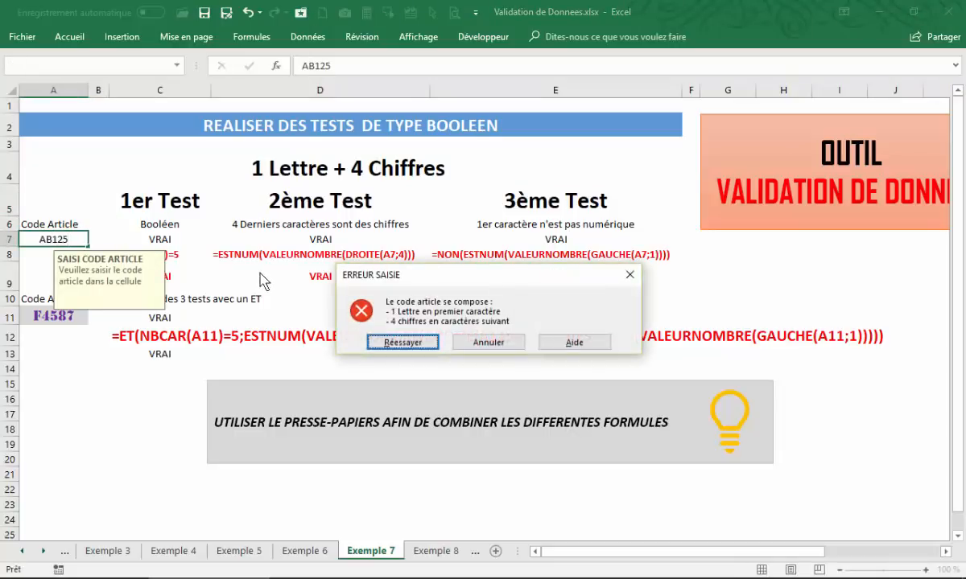
click(402, 342)
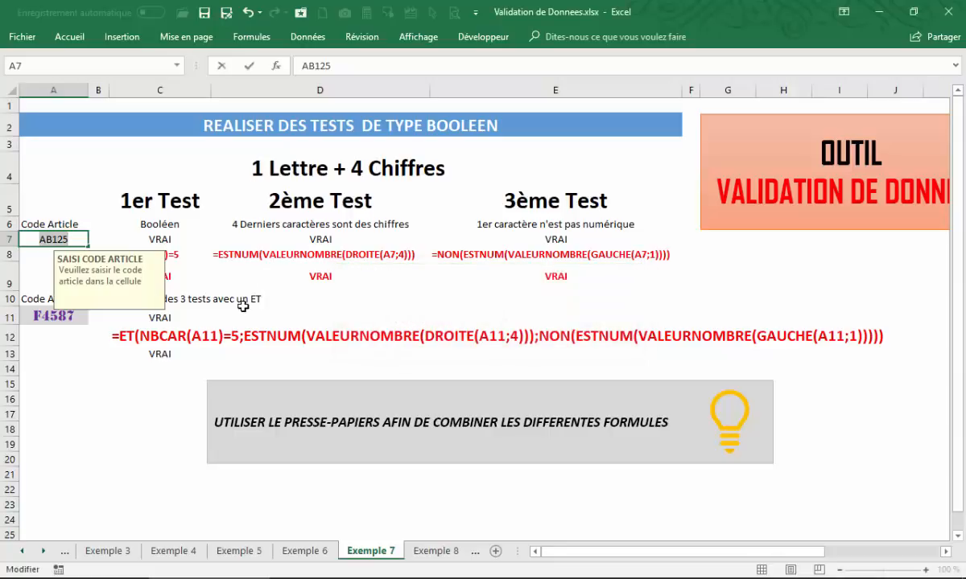
text(V1245)
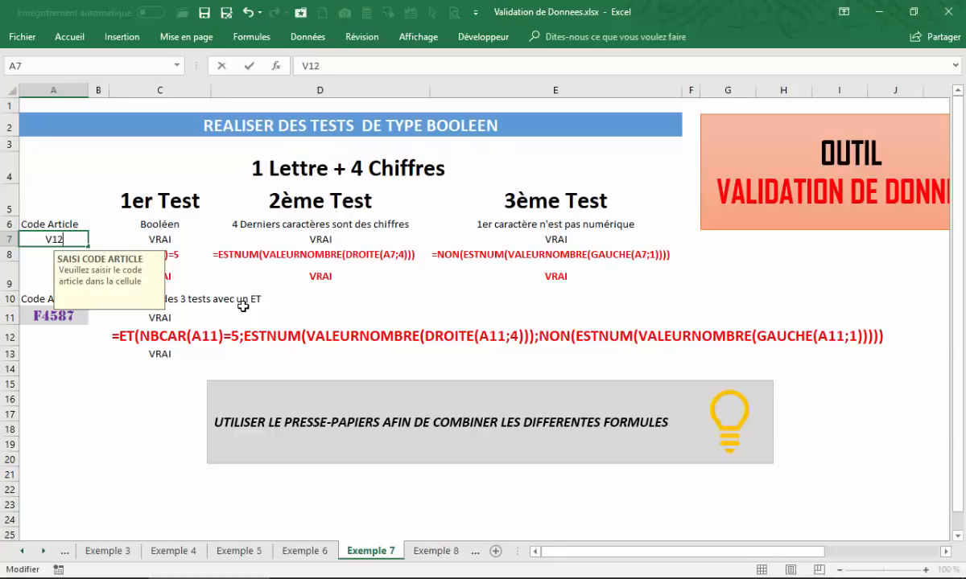
key(Return)
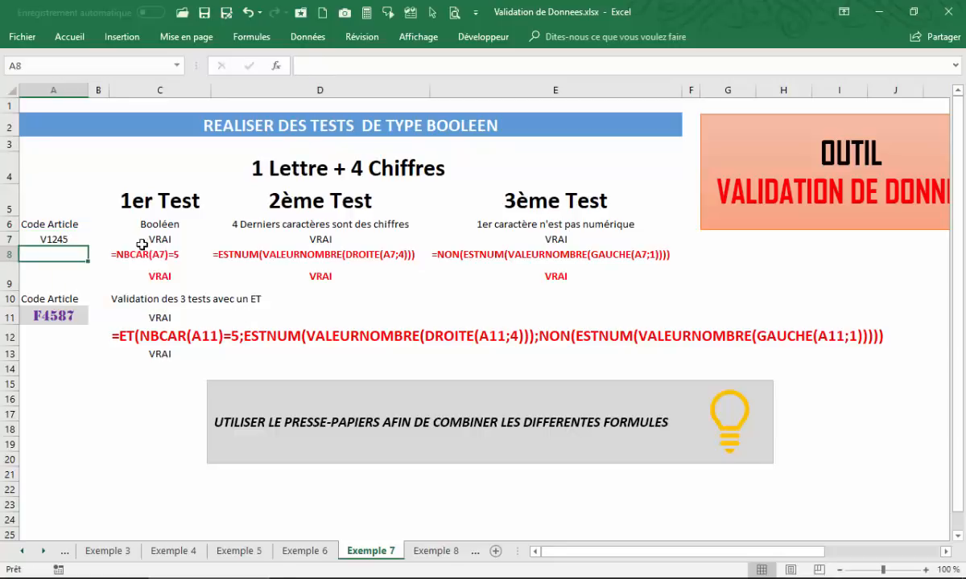
Try to change the code in A7 to V12455 to test the length check, and choose to retry.
click(74, 238)
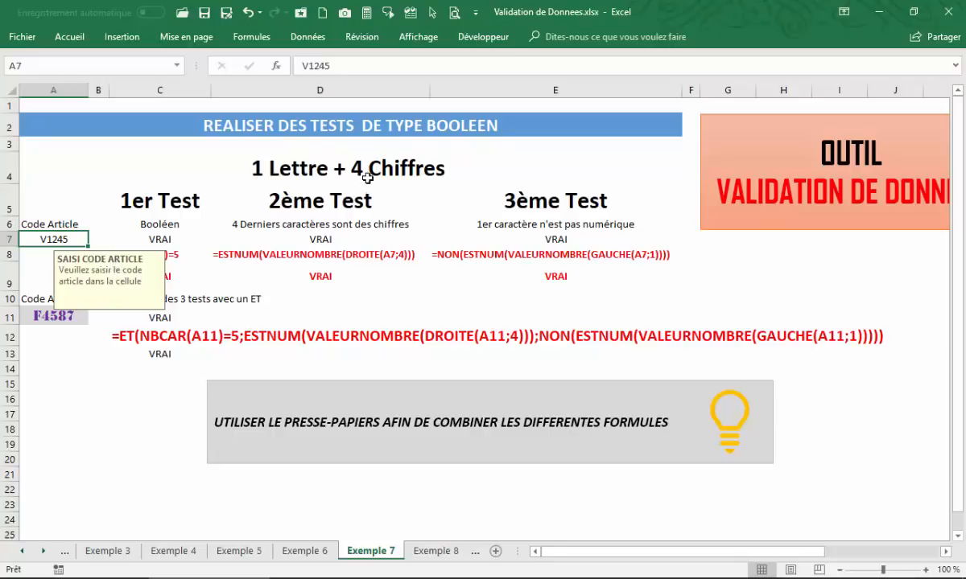
click(348, 58)
text(5)
key(Return)
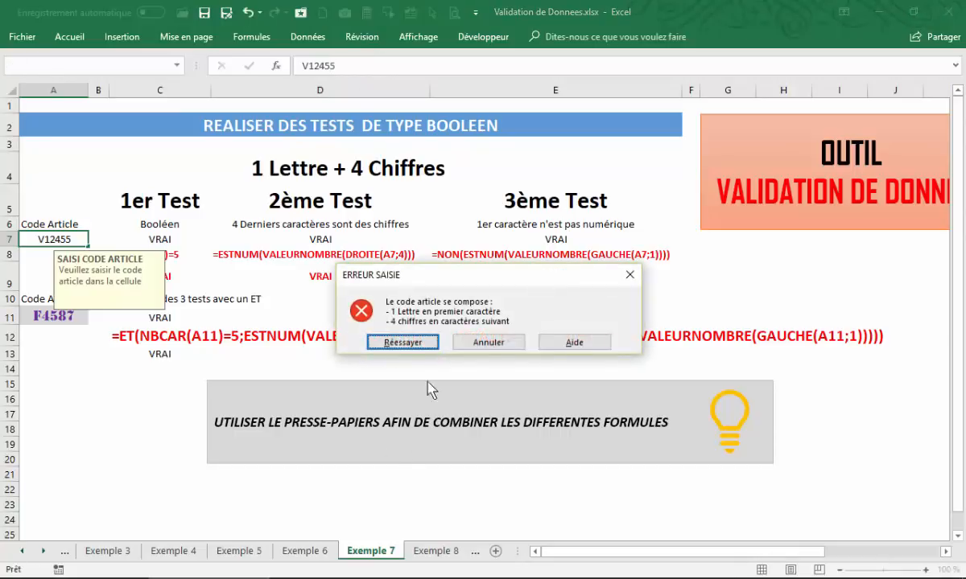
click(398, 342)
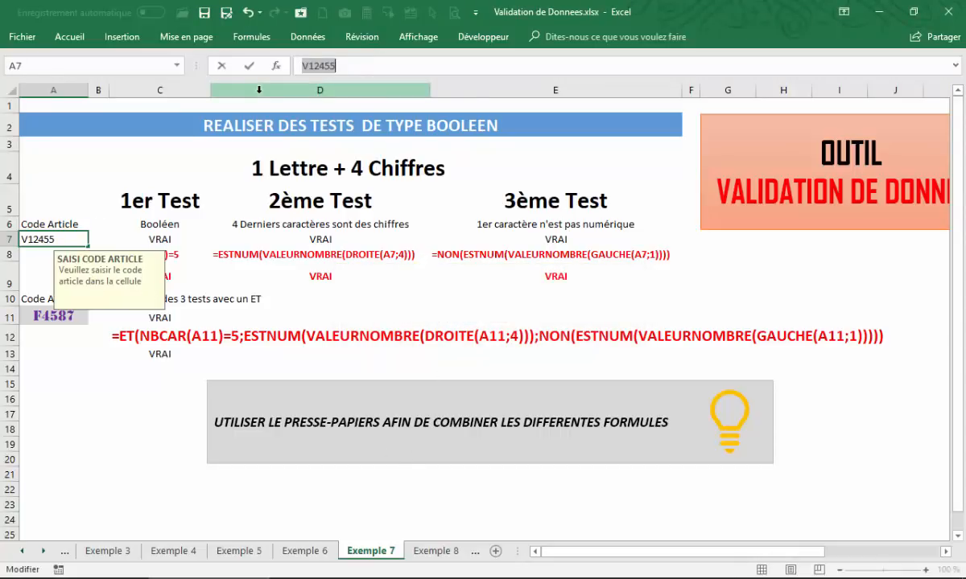
Test A7's length check with the six-character code N45125, and choose to retry the entry.
key(BackSpace)
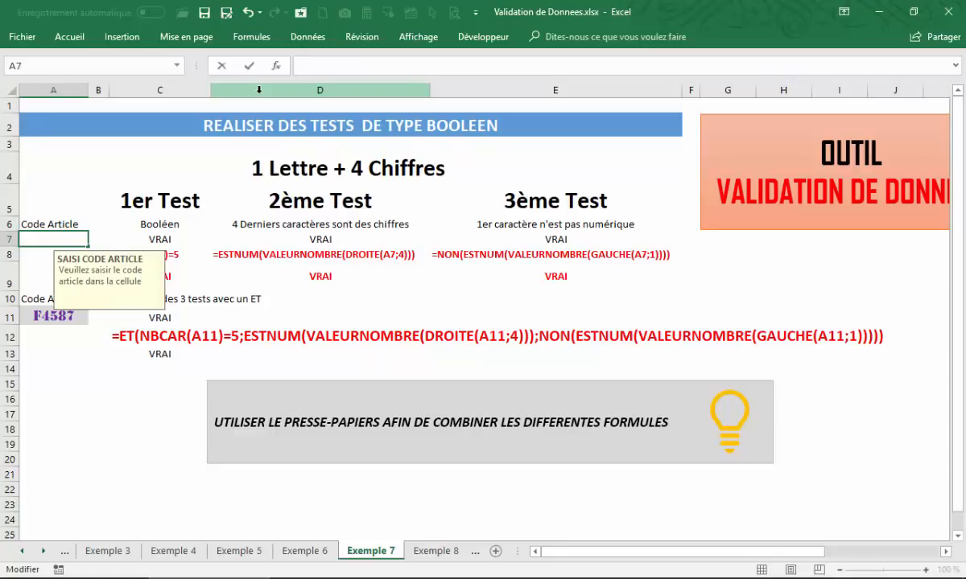
text(N45125)
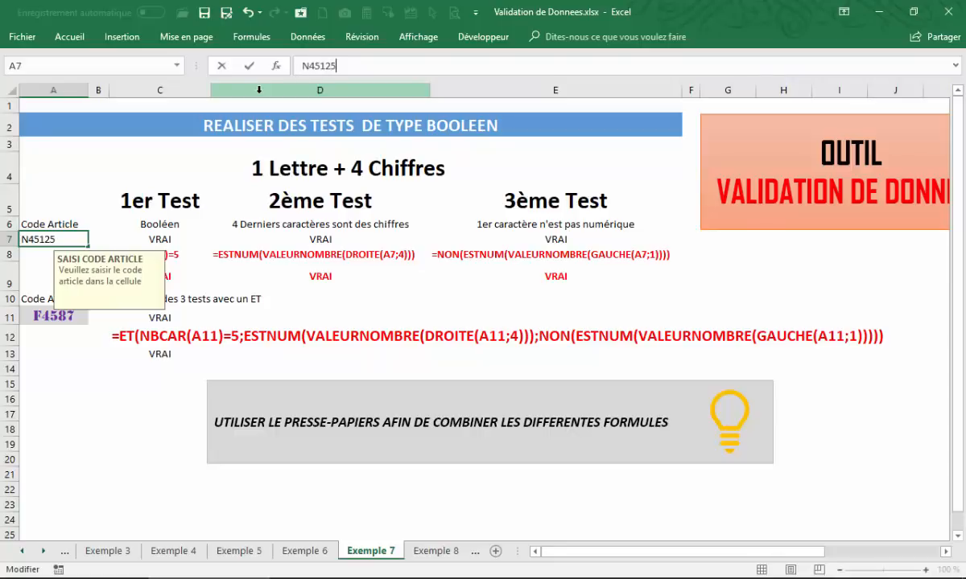
key(Return)
click(407, 343)
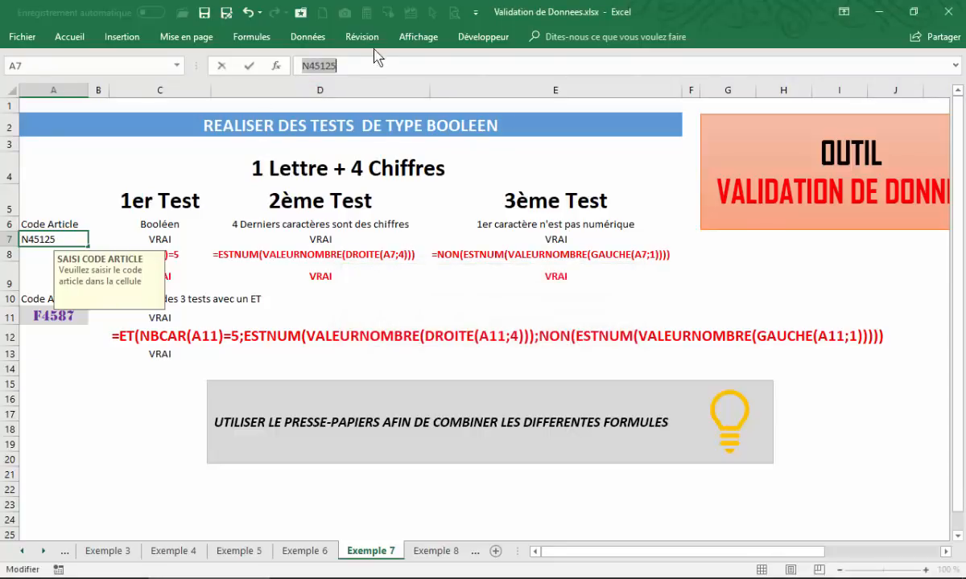
Correct the rejected article code in A7 to N4512 and validate the entry.
click(364, 63)
key(BackSpace)
key(Return)
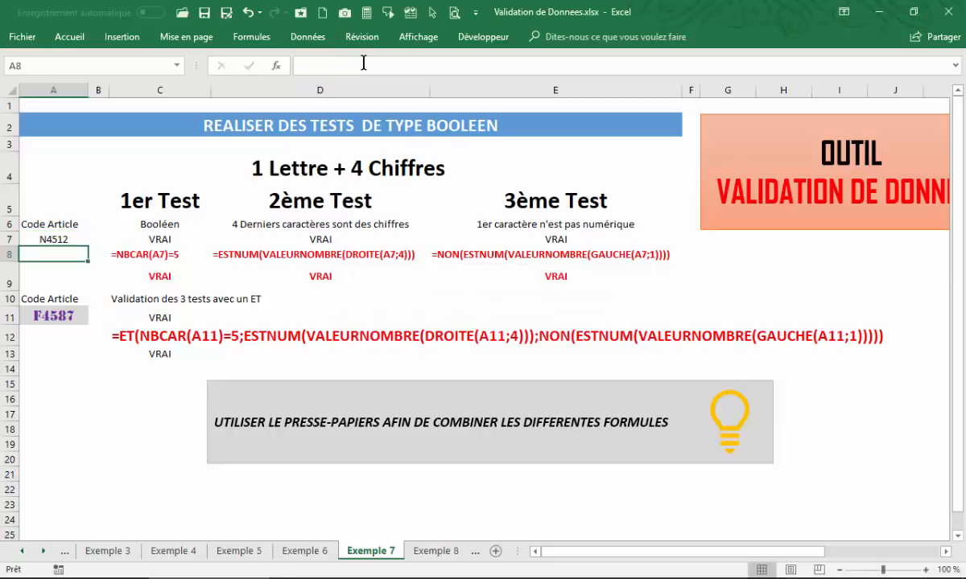
Review the article code cells A7 and A11 with their input messages, and the third test's formula text in E8.
click(79, 239)
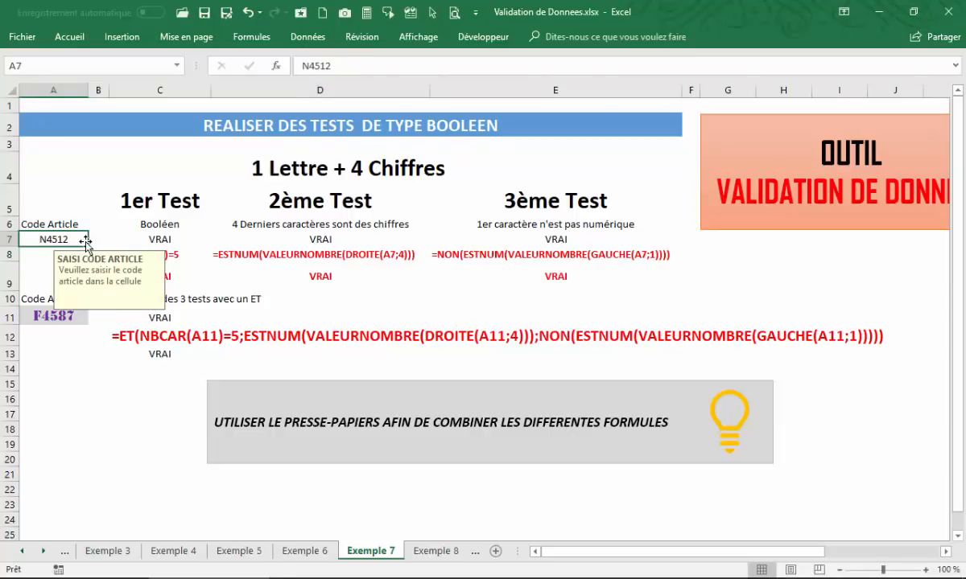
click(39, 414)
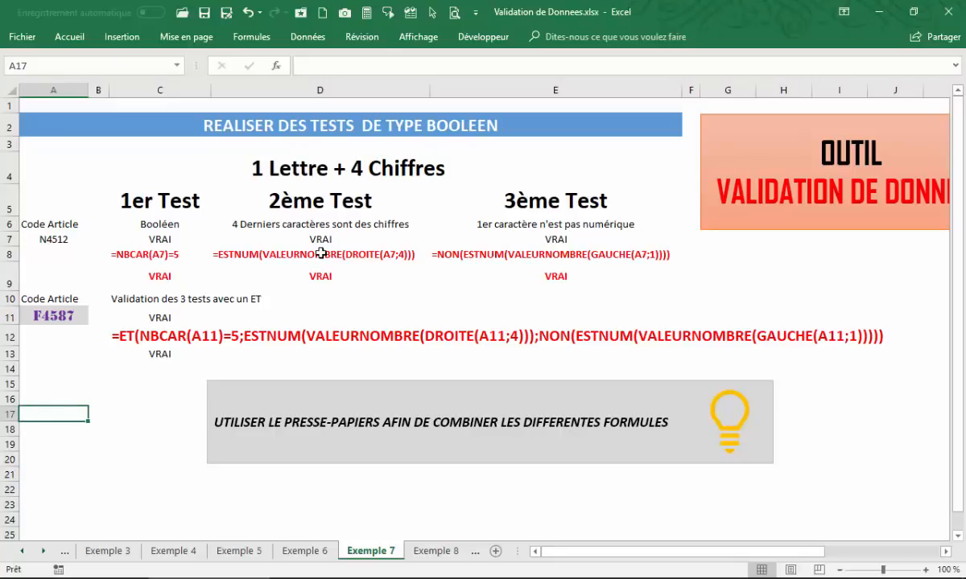
click(532, 256)
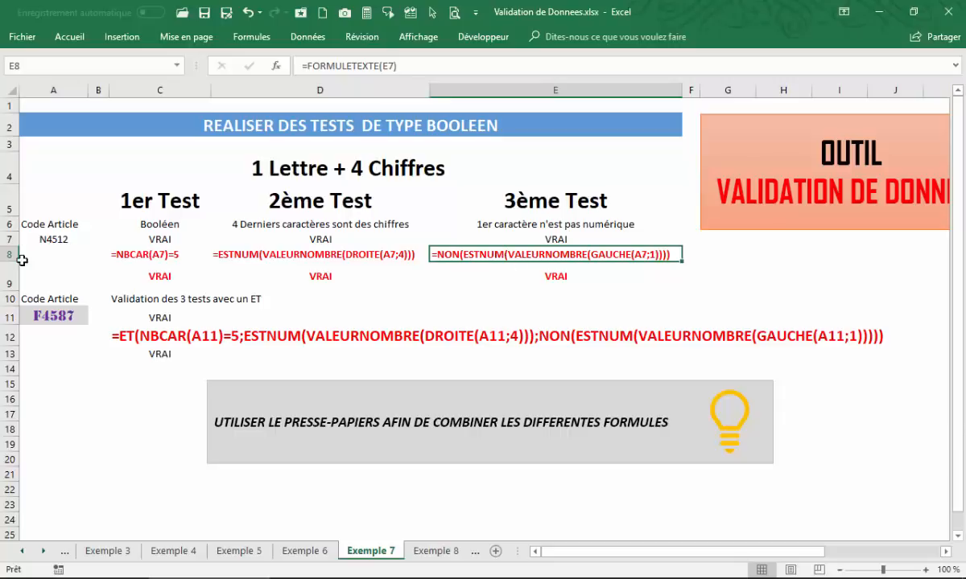
click(54, 319)
click(53, 241)
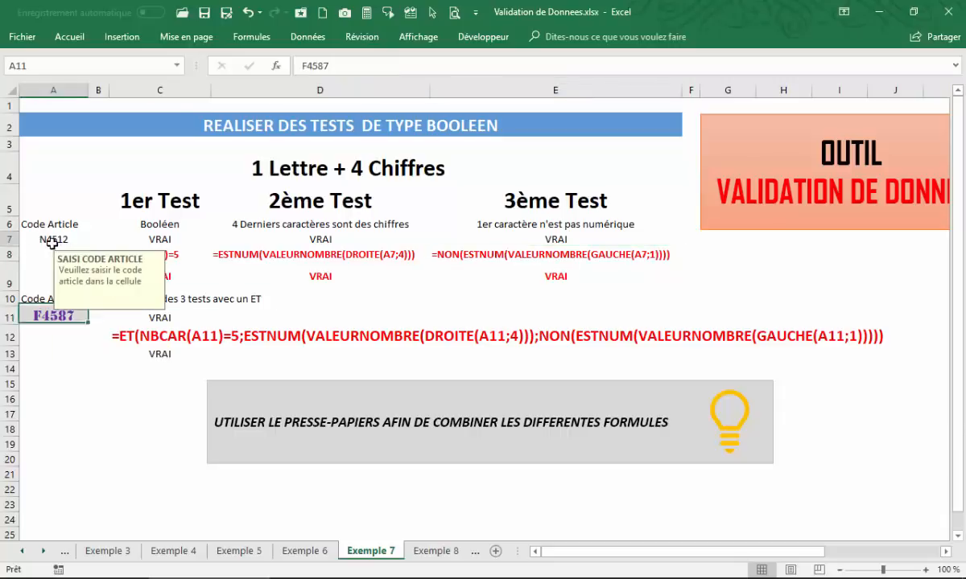
click(66, 313)
click(67, 240)
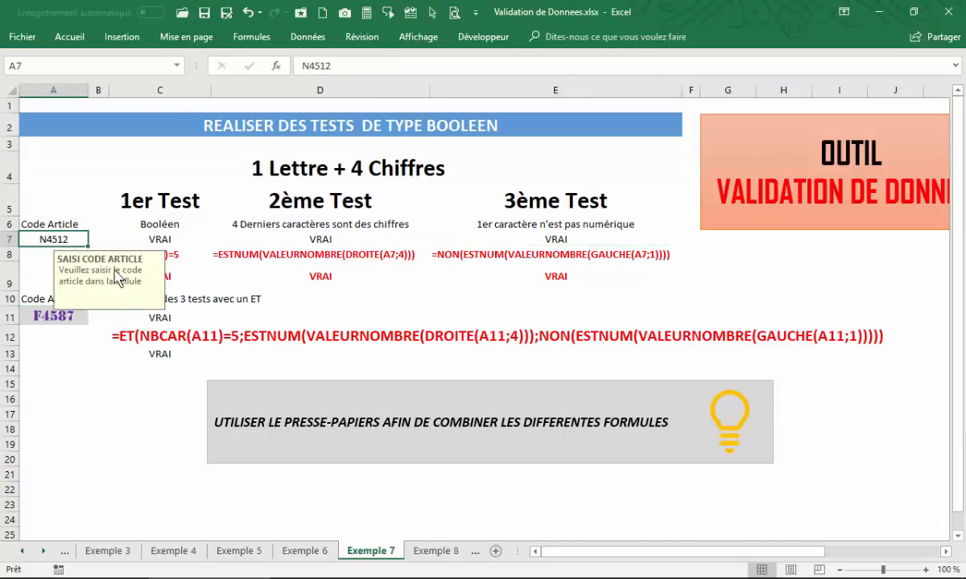